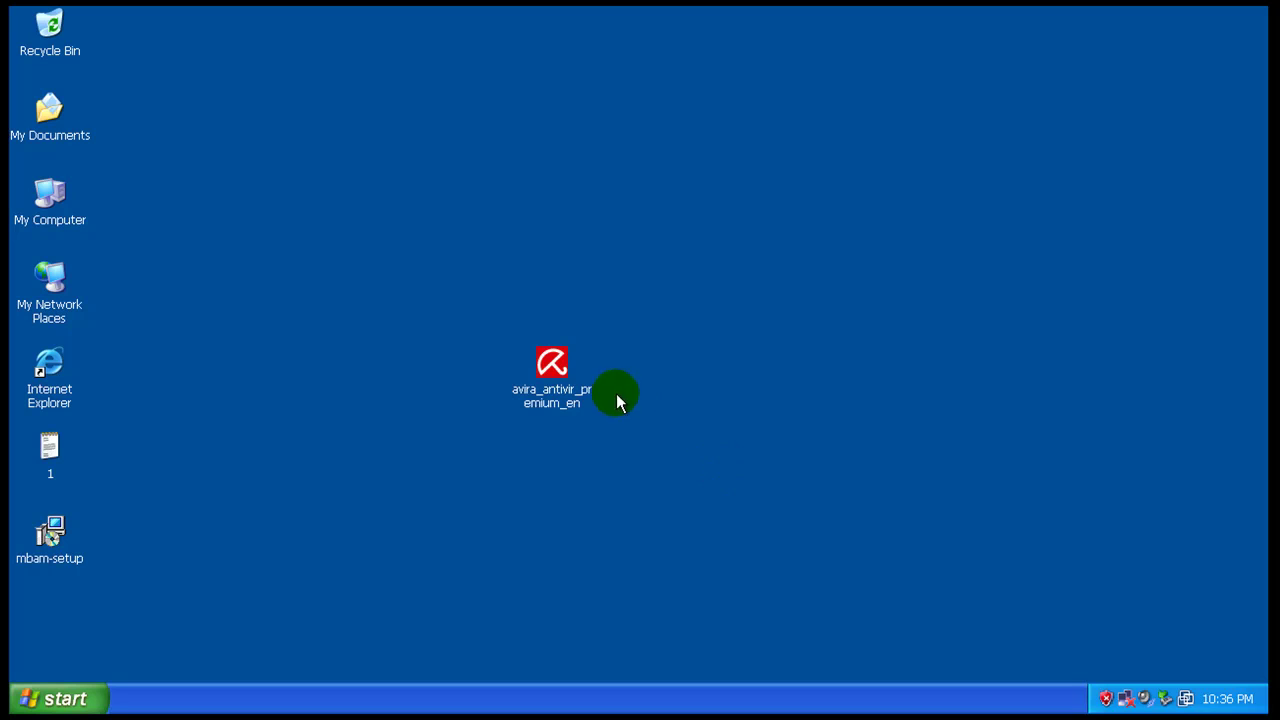
- Inspect the Avira installer file's properties and close them without changes
right_click(573, 377)
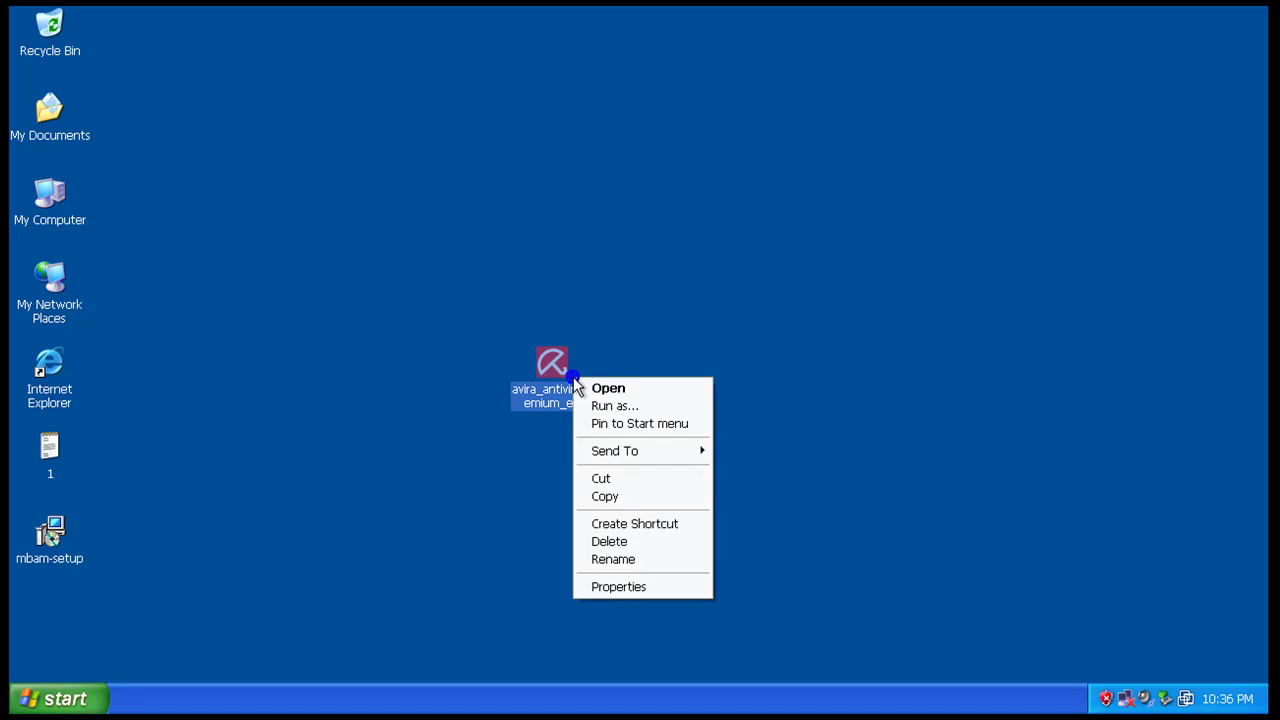
left_click(649, 587)
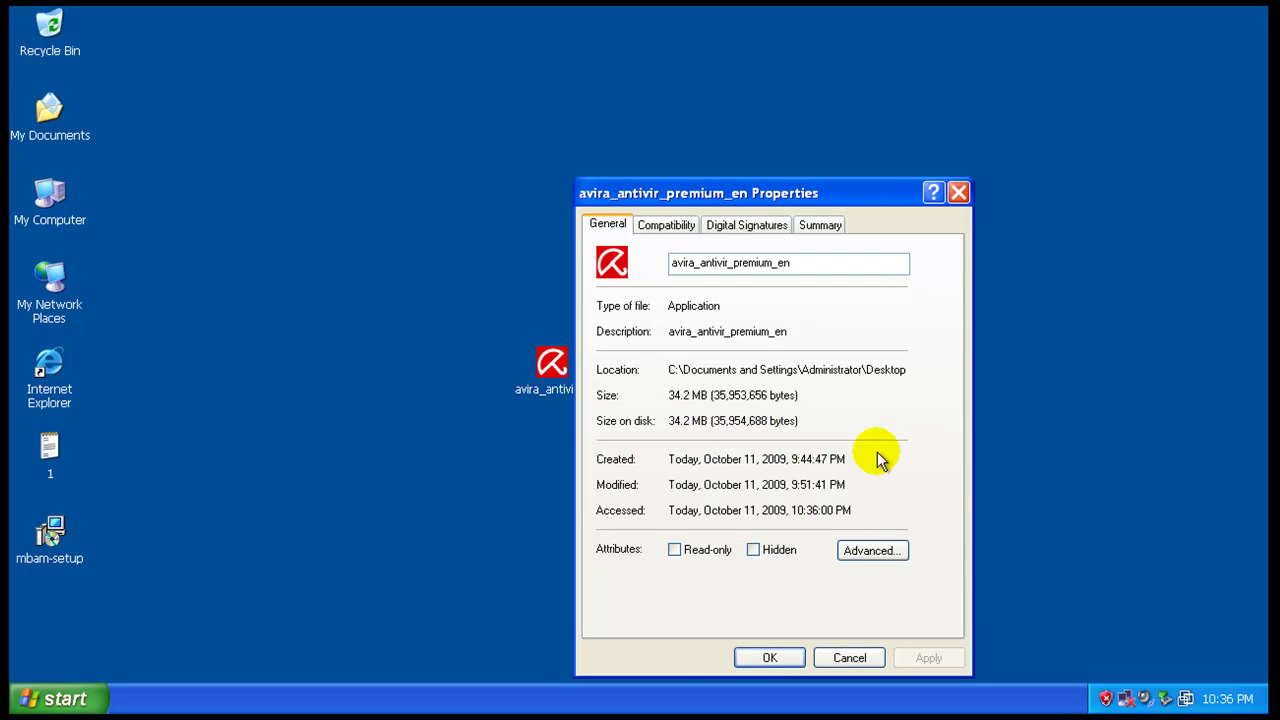
left_click(849, 658)
- Launch the Avira installer and extract its installation files
left_click(739, 374)
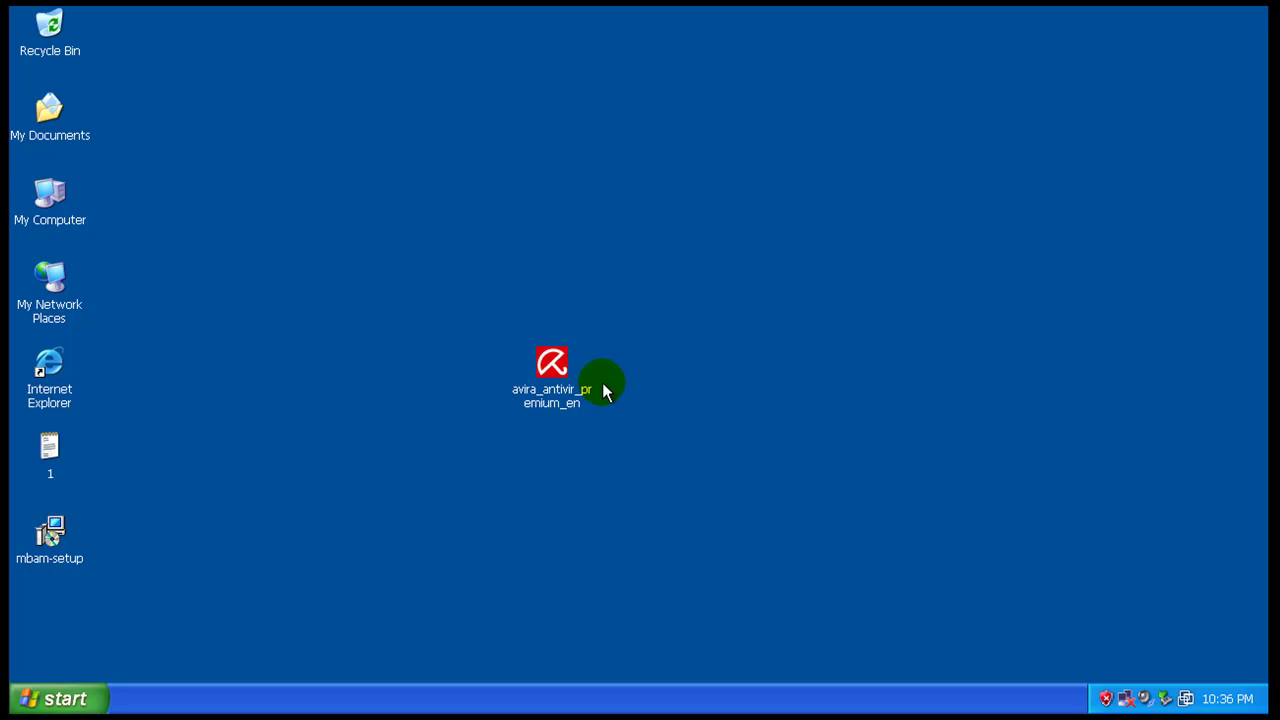
double_click(558, 370)
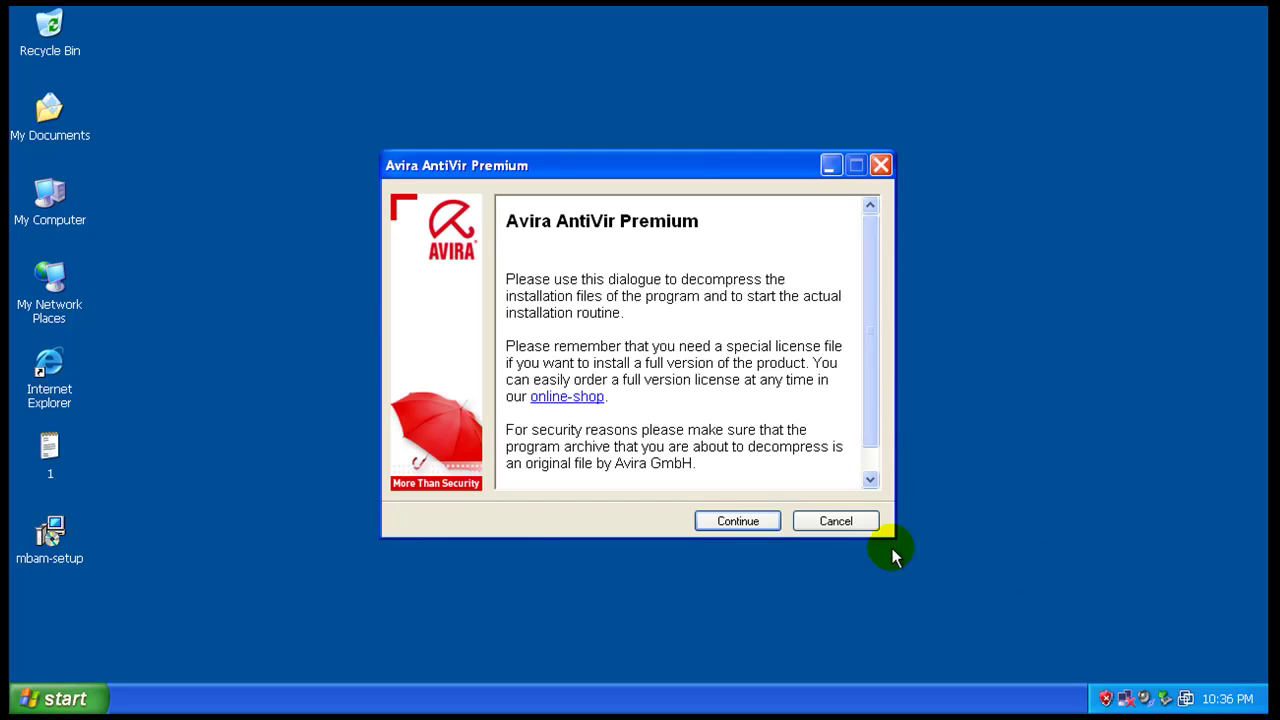
left_click(755, 520)
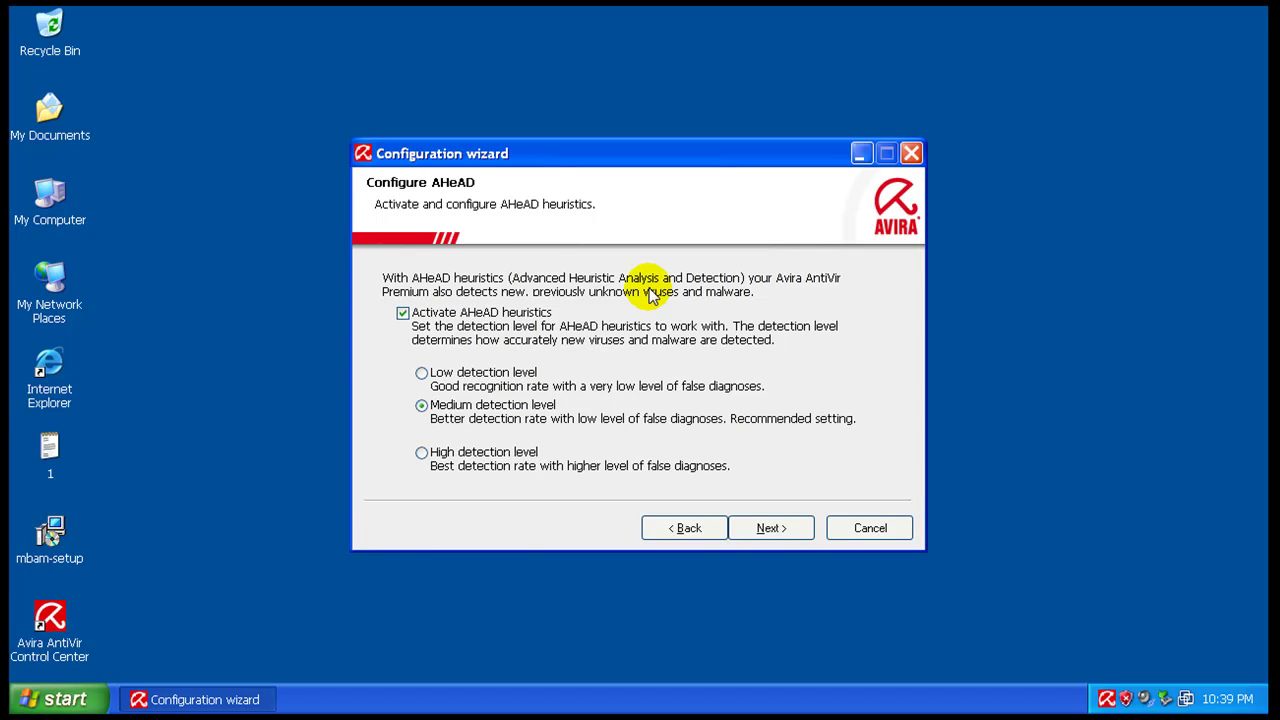
- Keep medium AHeAD detection and enable all extended threat categories
left_click(771, 528)
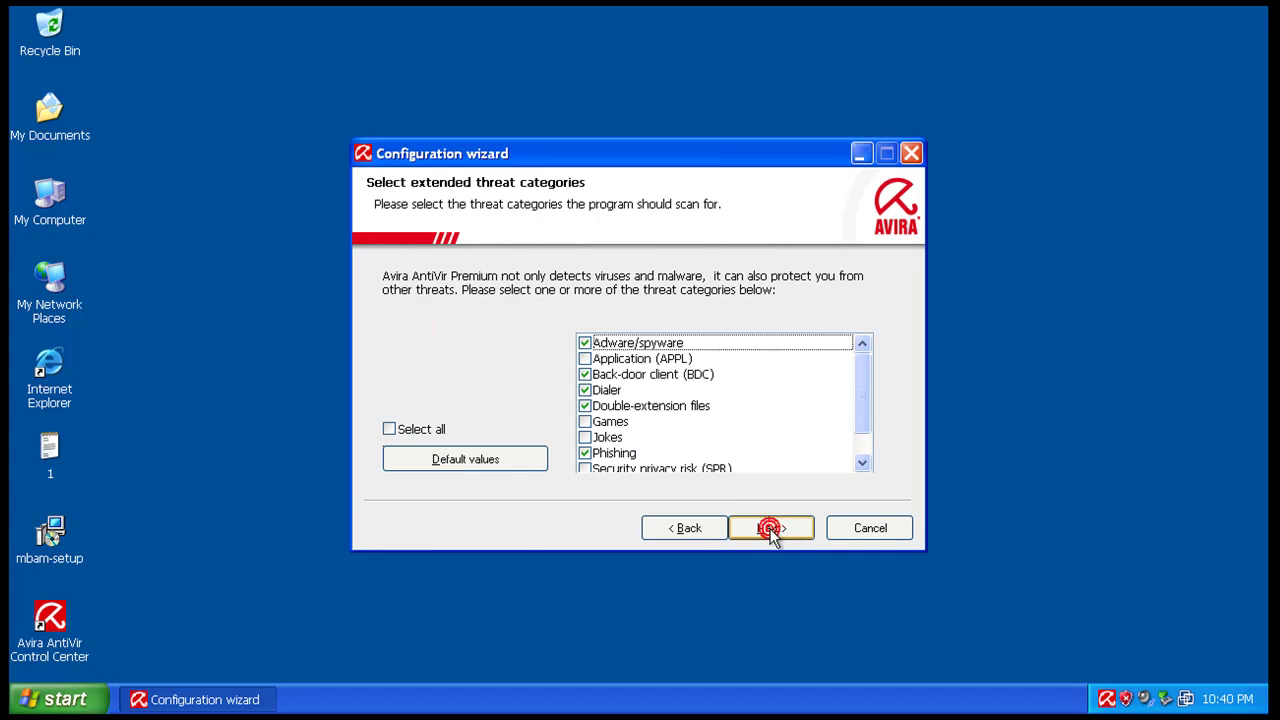
left_click(434, 429)
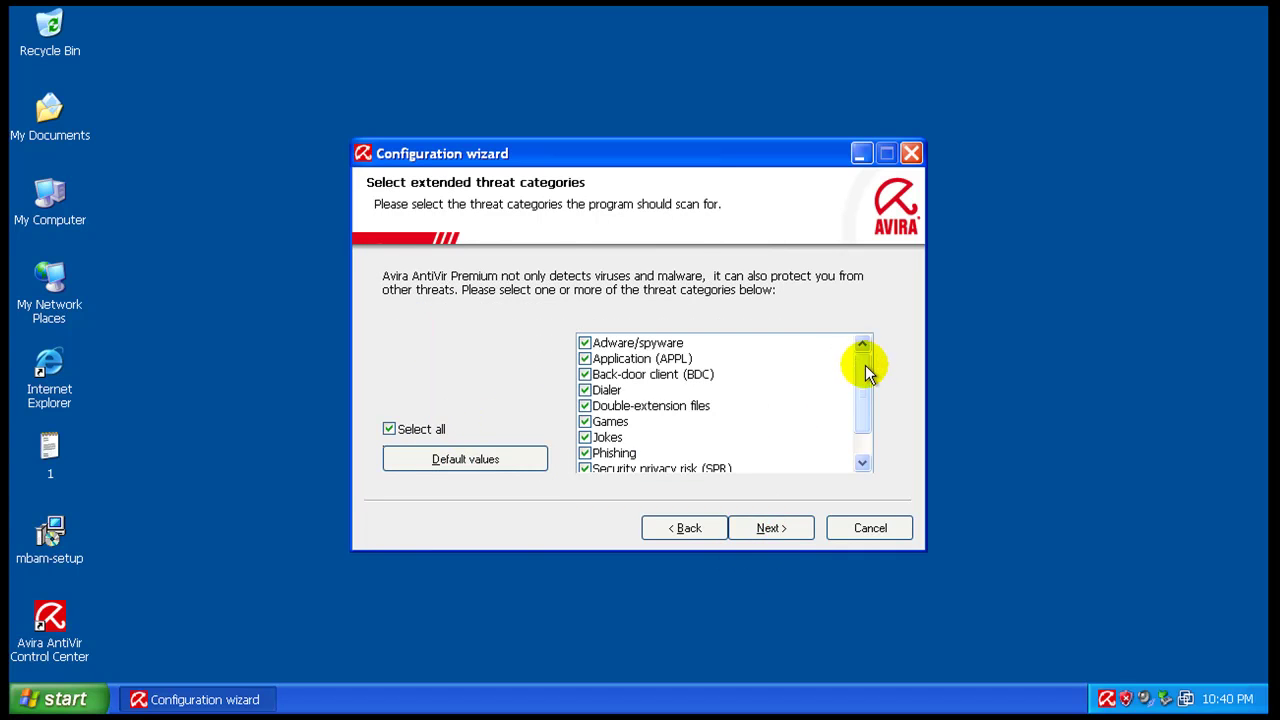
mouse_move(863, 369)
left_mouse_down()
mouse_move(868, 419)
mouse_move(866, 357)
left_mouse_up()
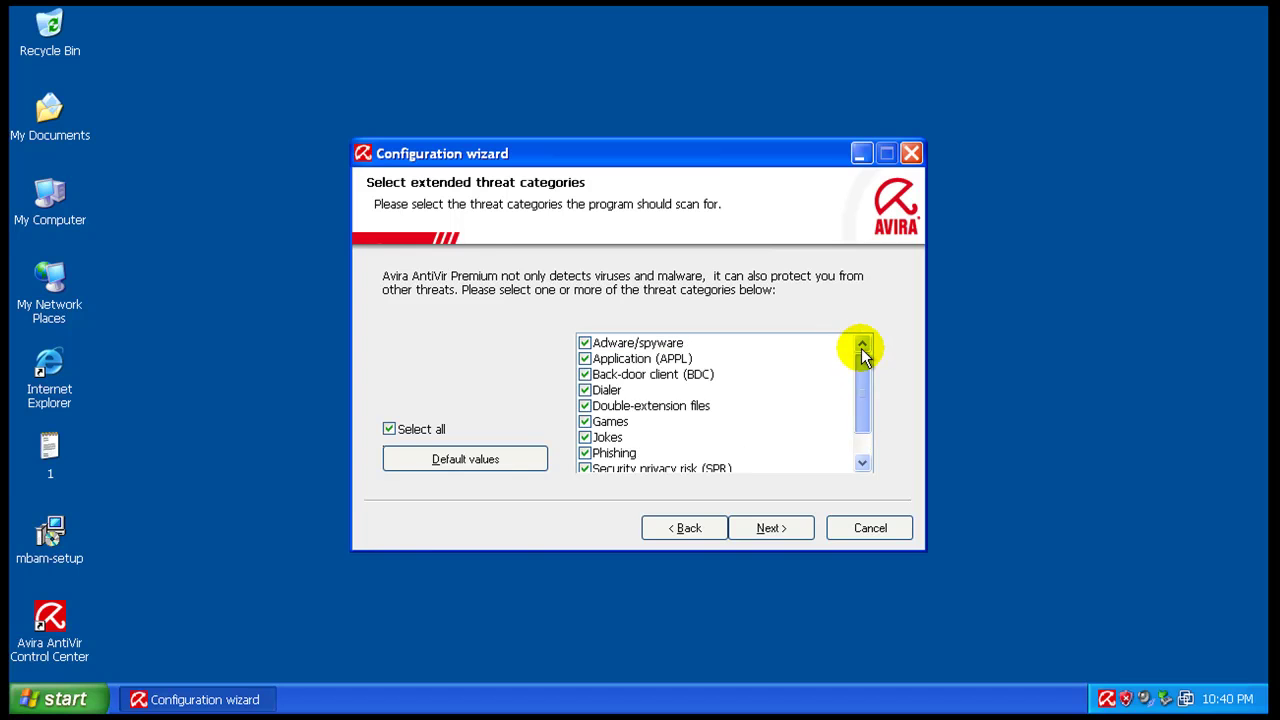
left_click(800, 532)
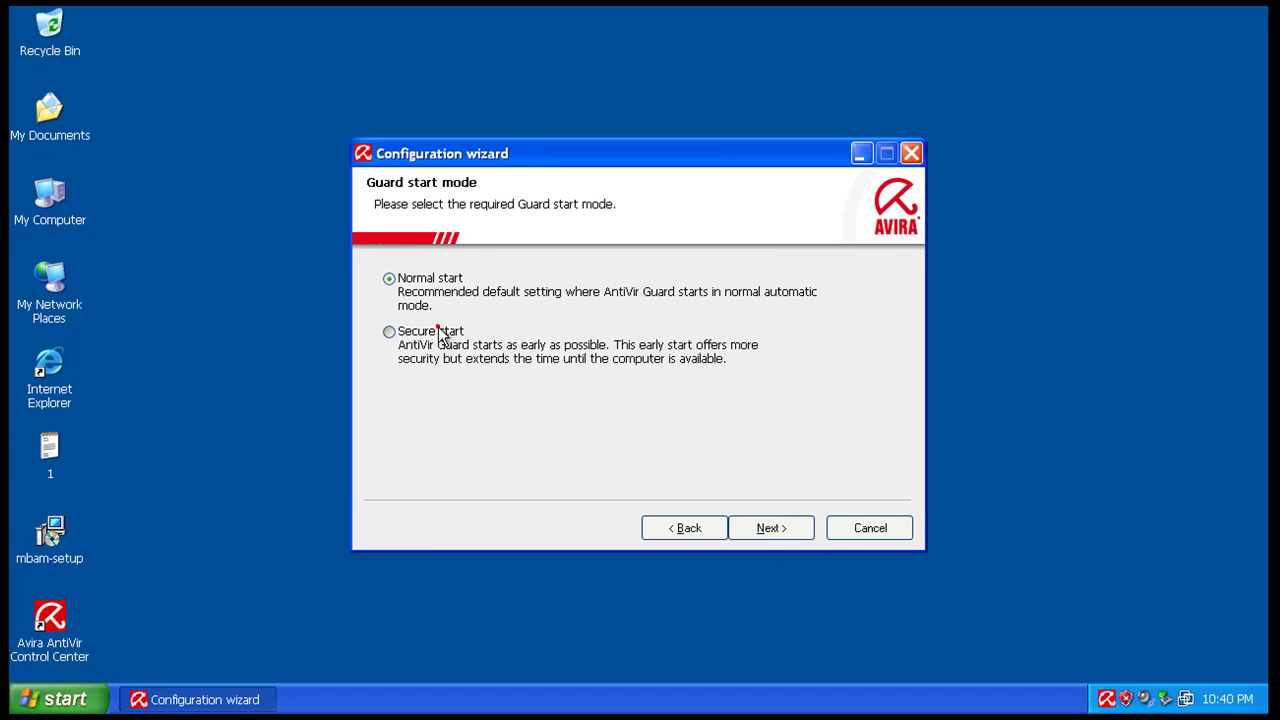
- Set the Guard to secure start, skip the short system scan, and finish the wizard
left_click(436, 331)
left_click(780, 533)
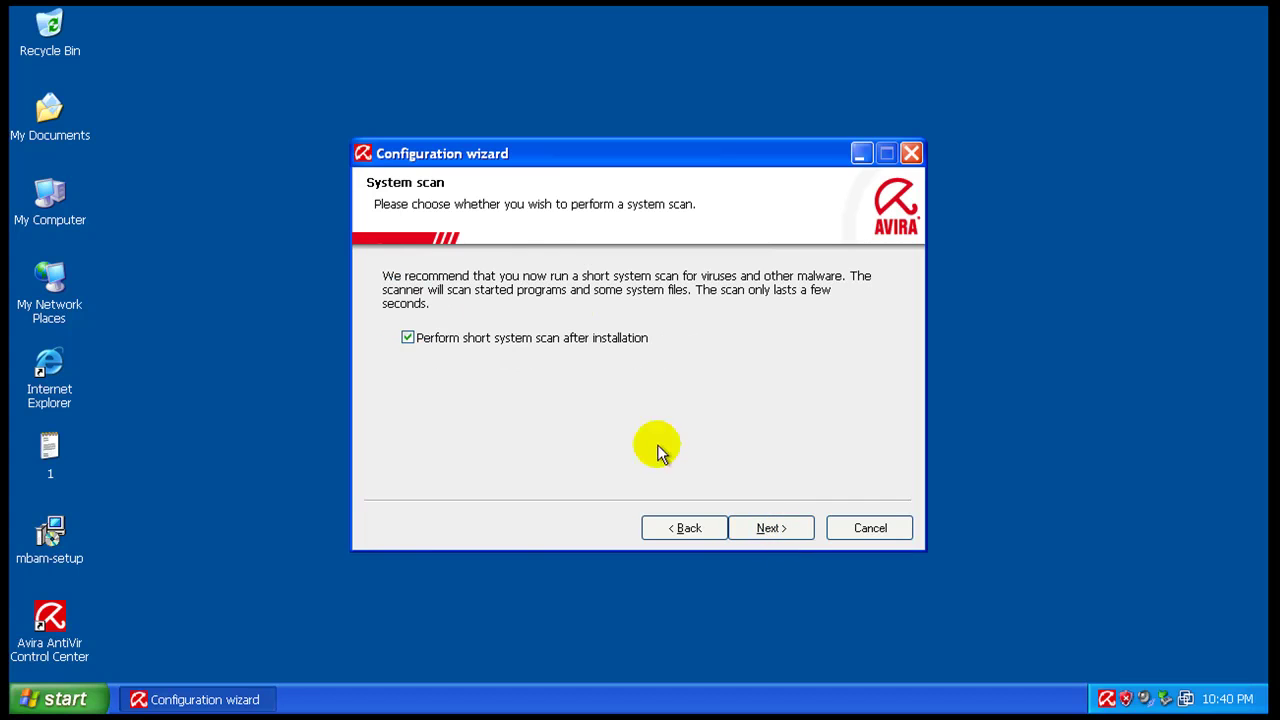
left_click(565, 337)
left_click(766, 528)
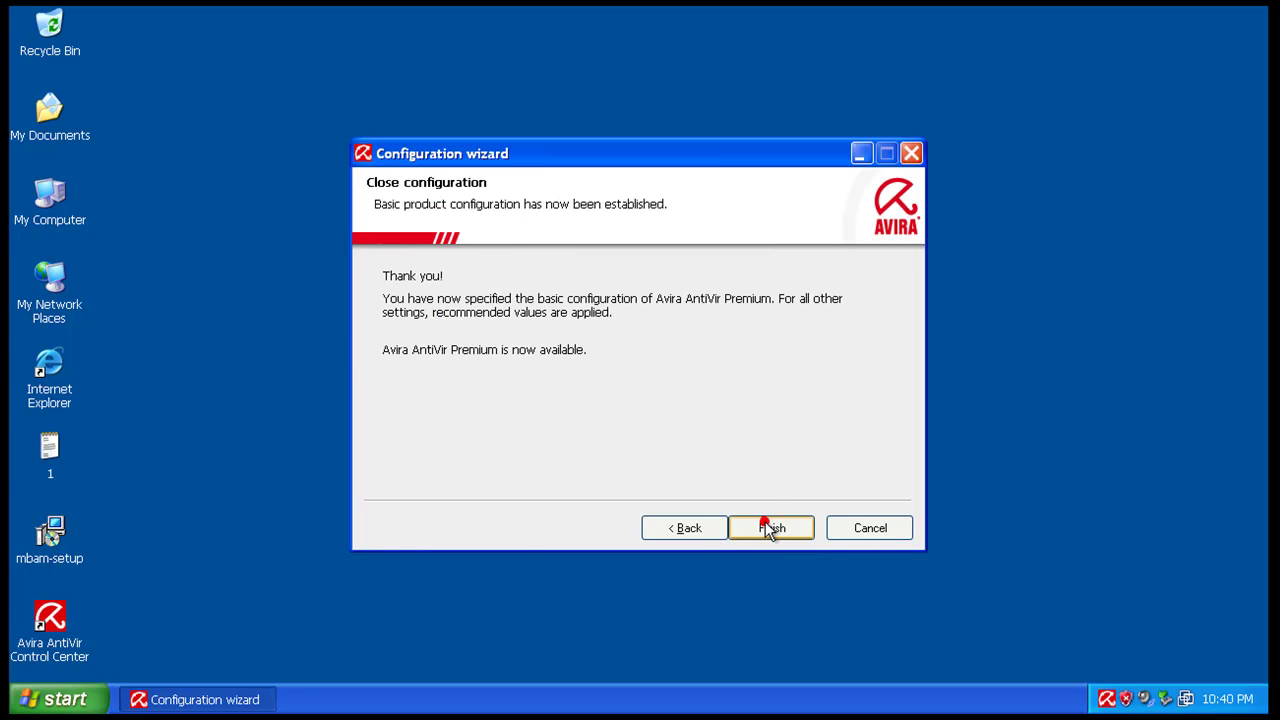
left_click(766, 524)
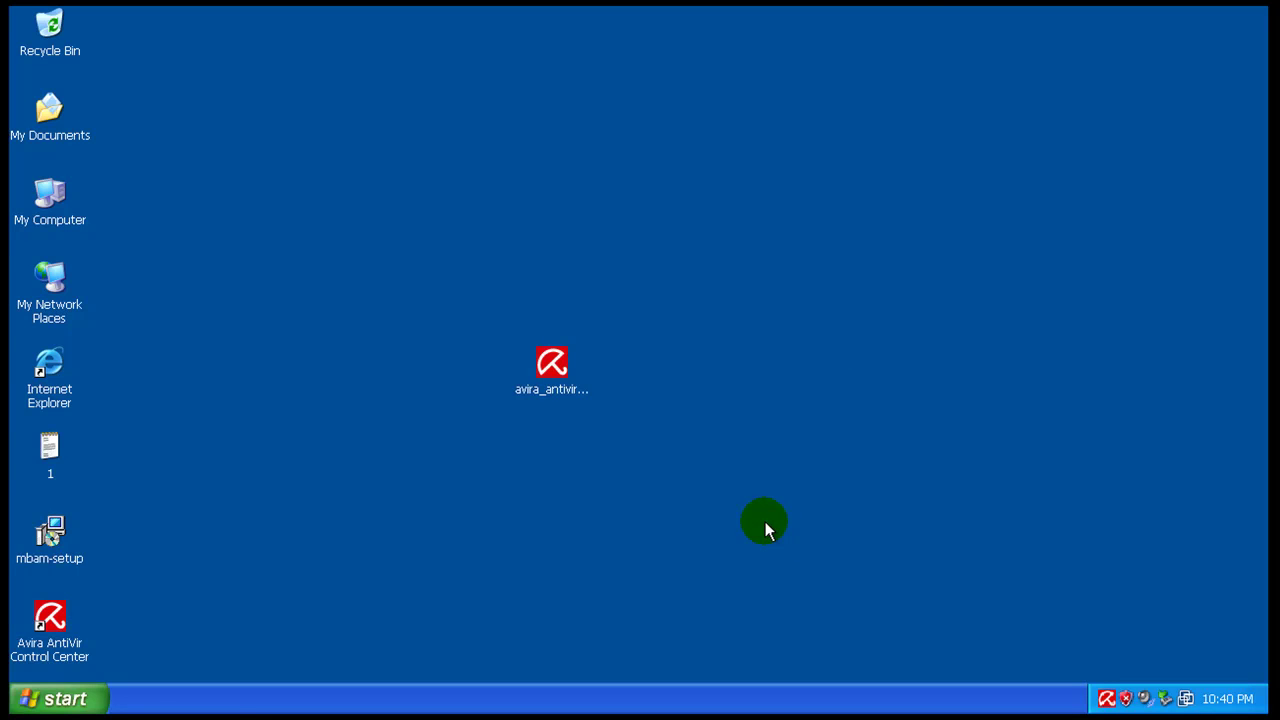
- Run a virus definition update from the Avira Control Center, then close the updater and main window
double_click(1108, 699)
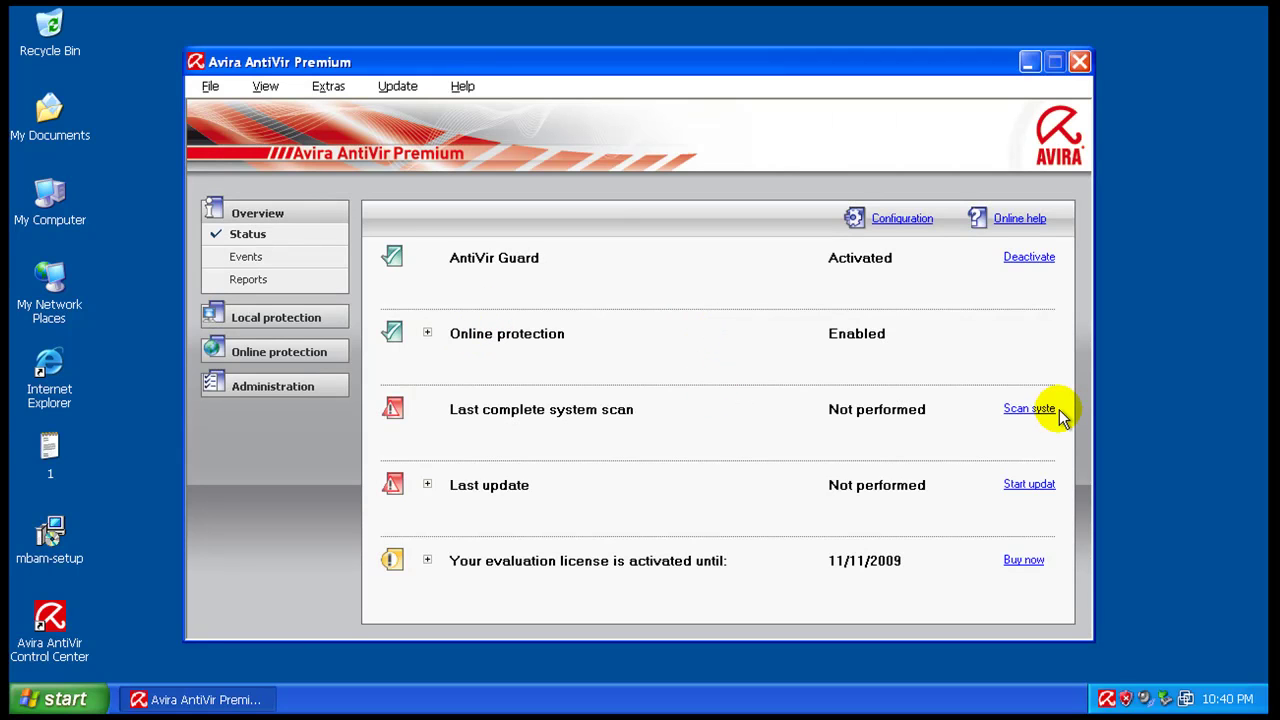
left_click(1025, 489)
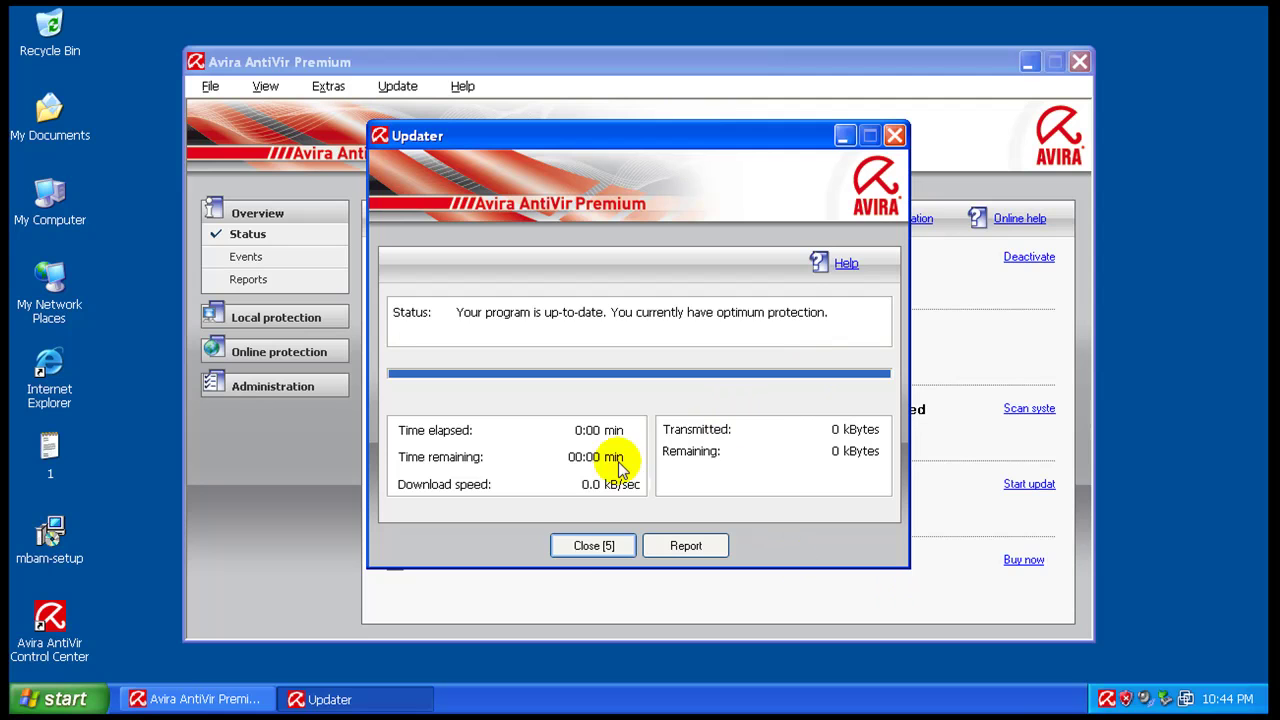
left_click(585, 553)
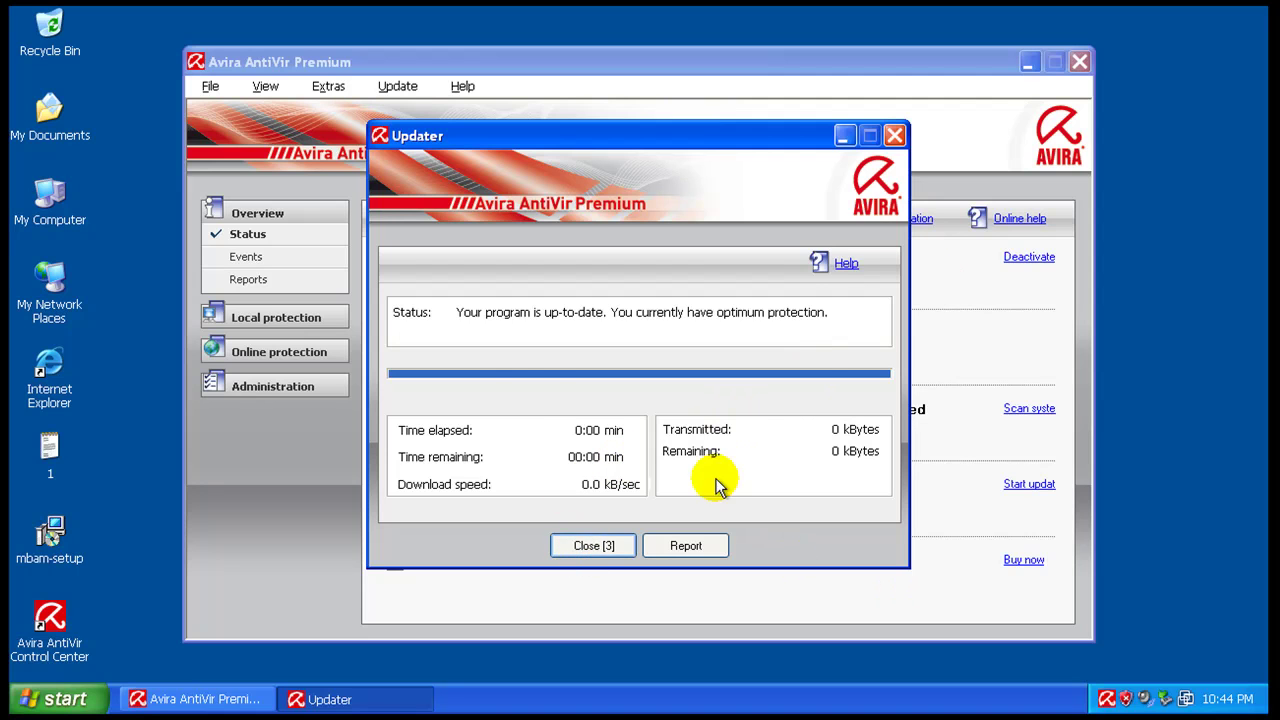
left_click(600, 545)
left_click(1079, 61)
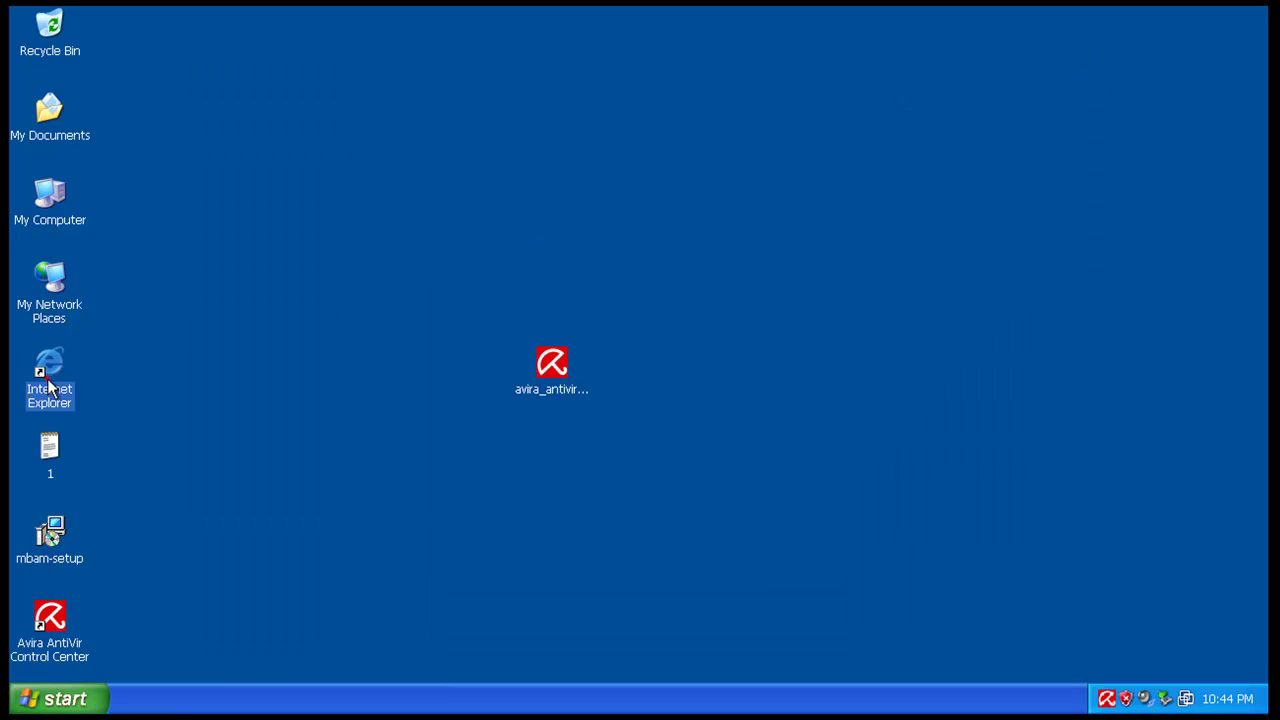
- Open the notes file and copy the first URL, express-currency.com/z.exe
double_click(58, 443)
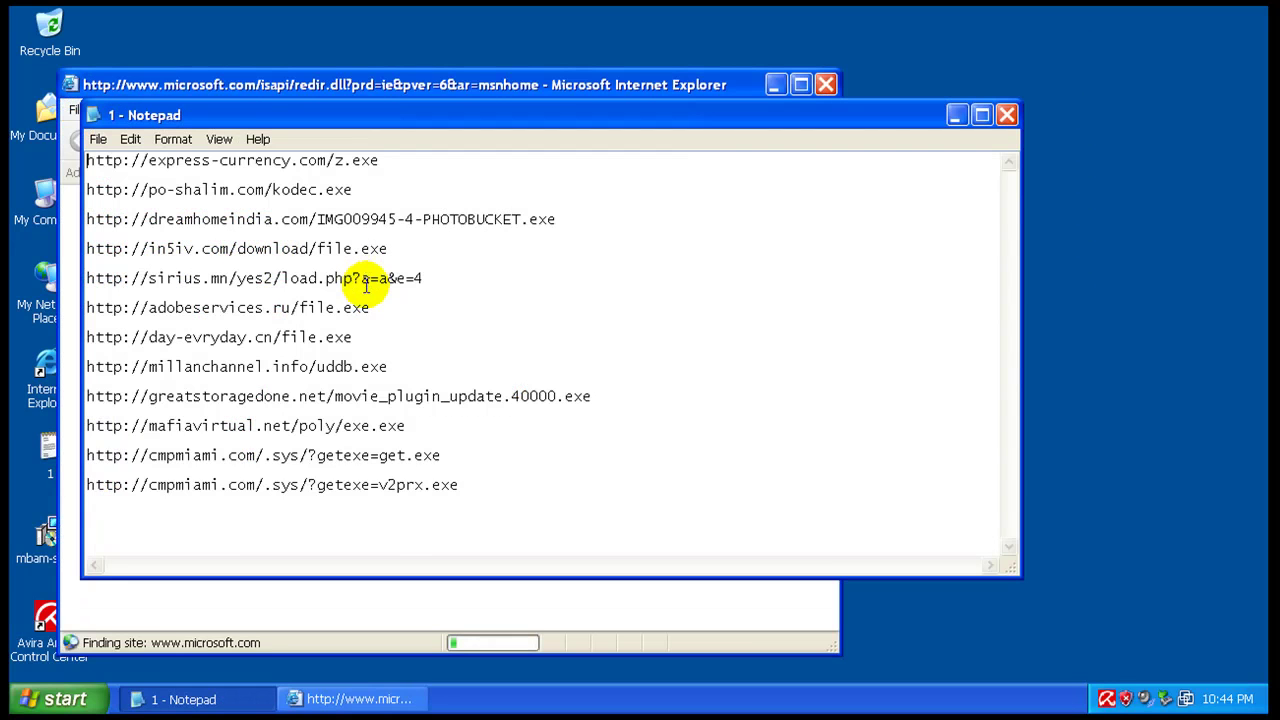
left_click(580, 88)
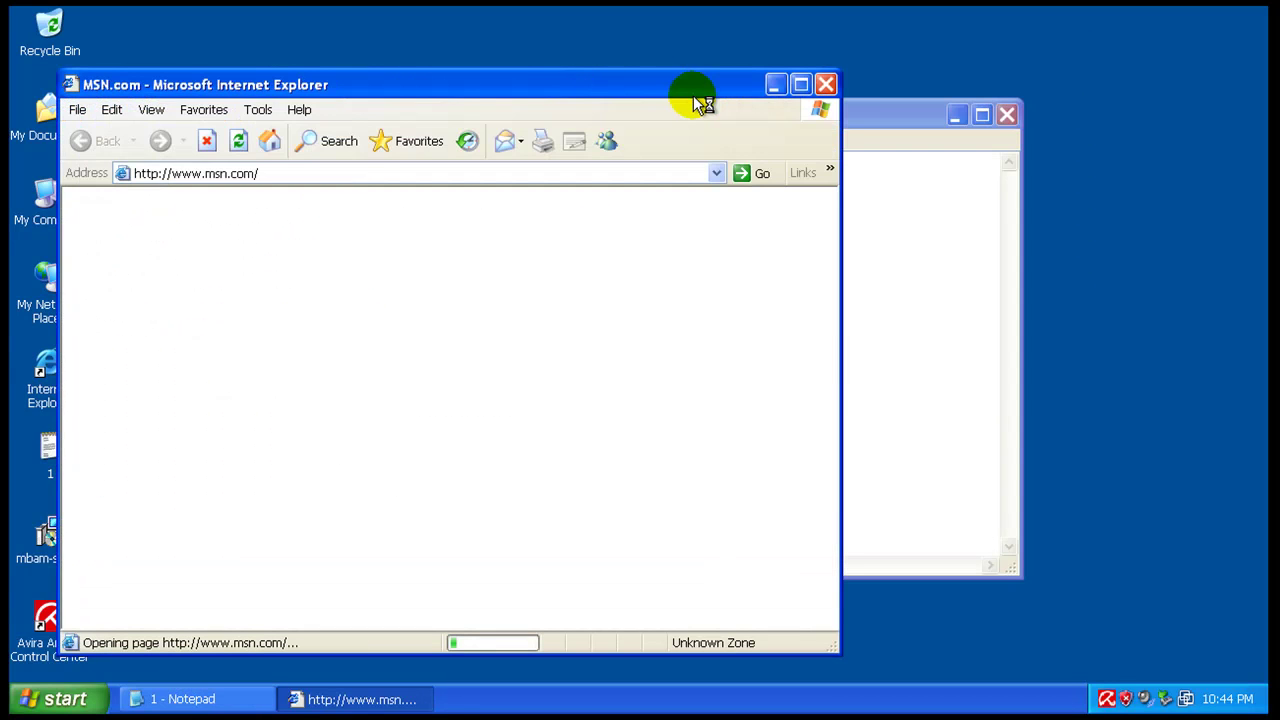
left_click_drag(994, 82, 991, 86)
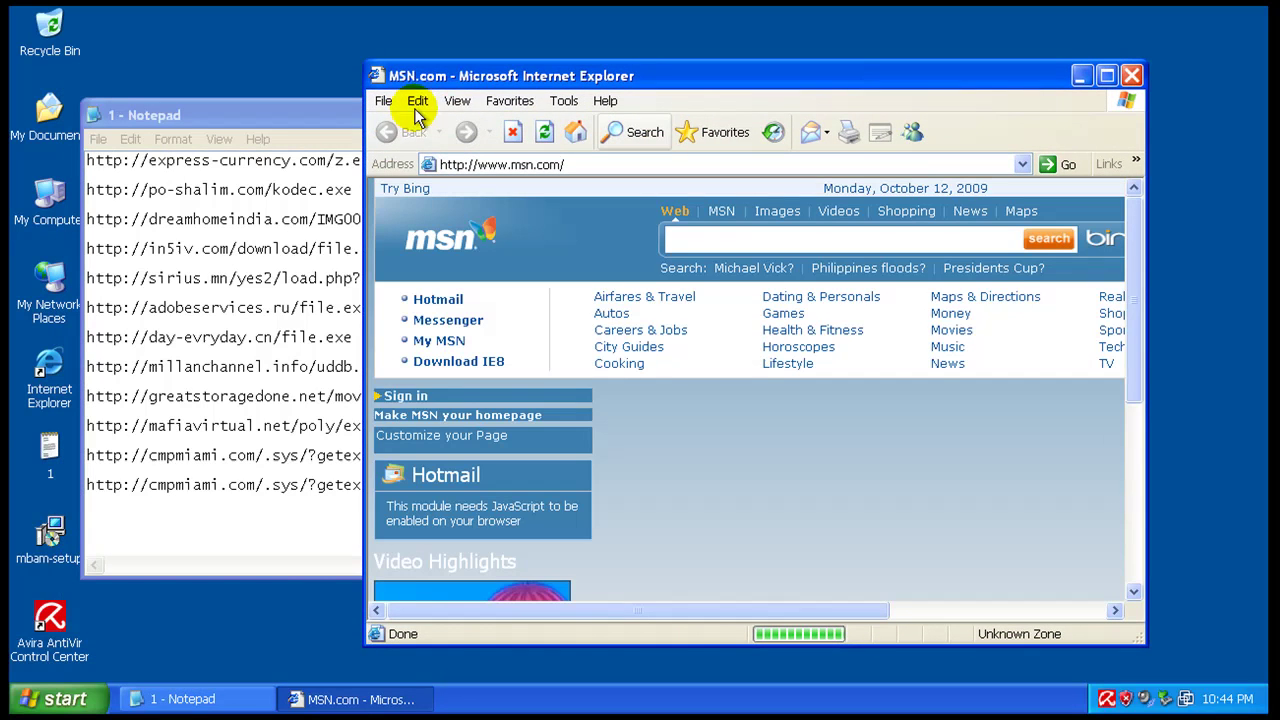
double_click(331, 161)
right_click(336, 165)
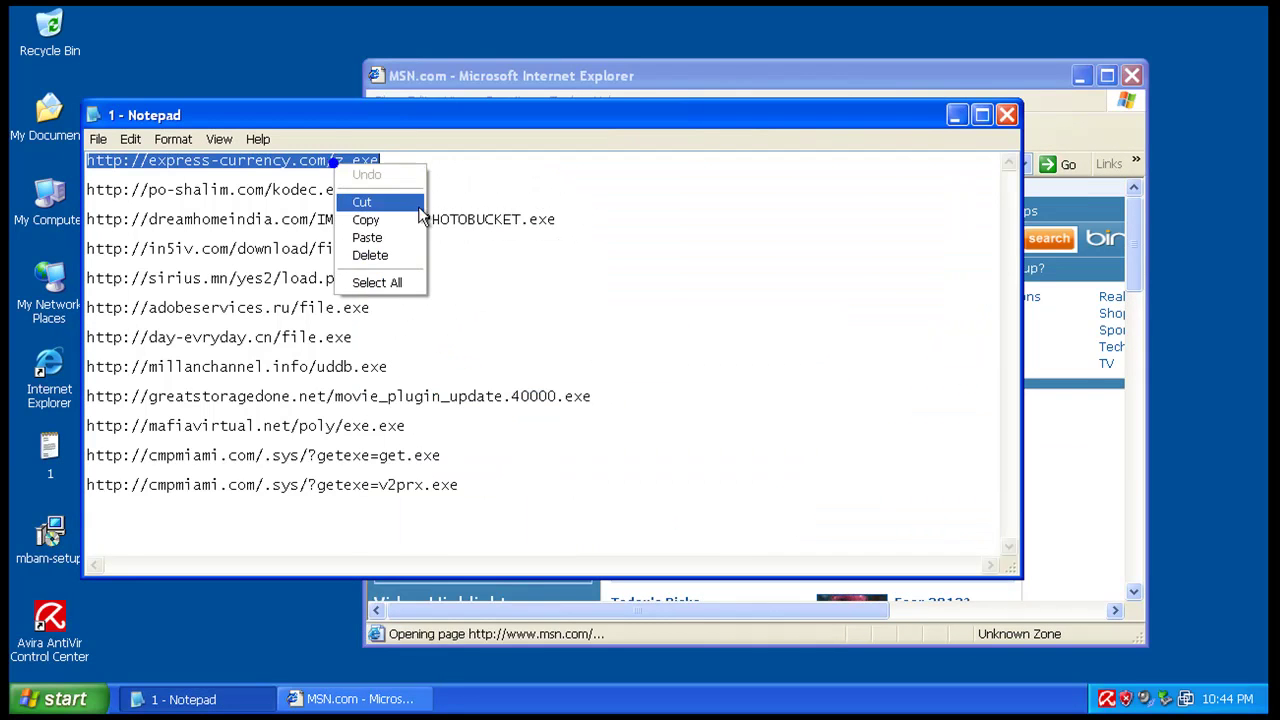
left_click(413, 222)
- Load the URL in Internet Explorer, run z.exe, and accept Avira's TR/Dropper.Gen alert
left_click(571, 94)
left_click(571, 163)
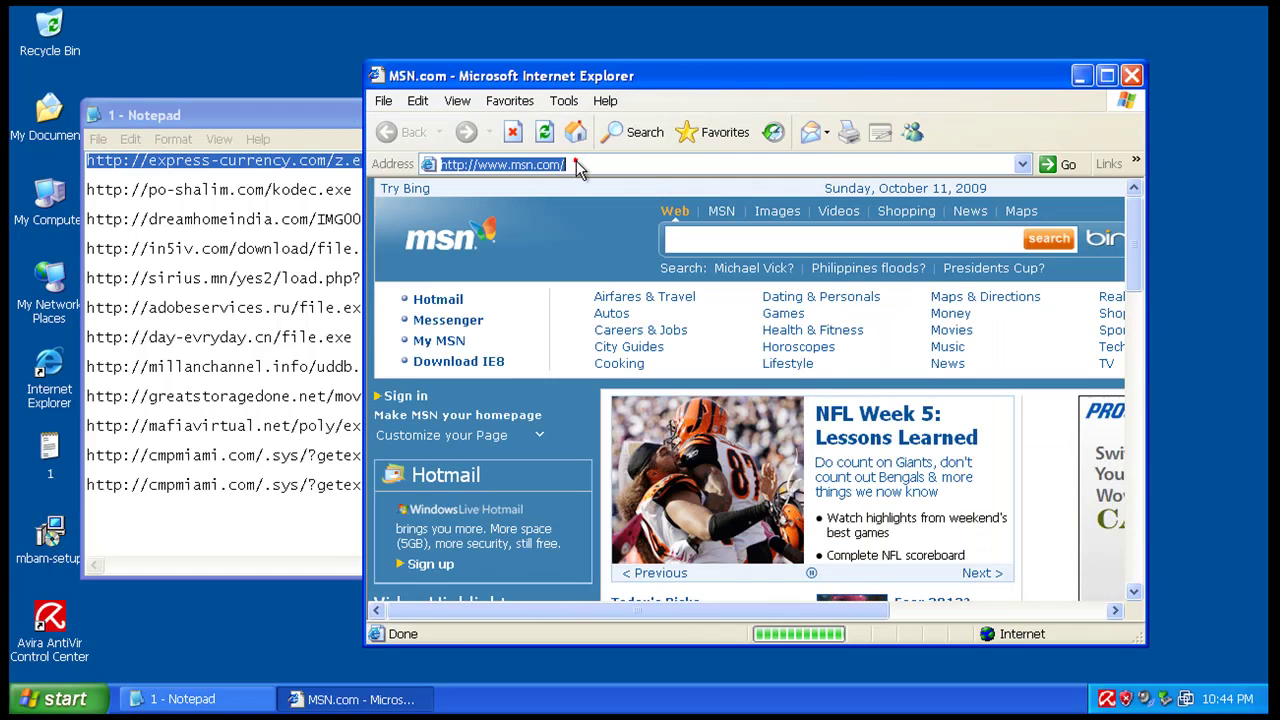
right_click(576, 161)
left_click(609, 234)
key("Return")
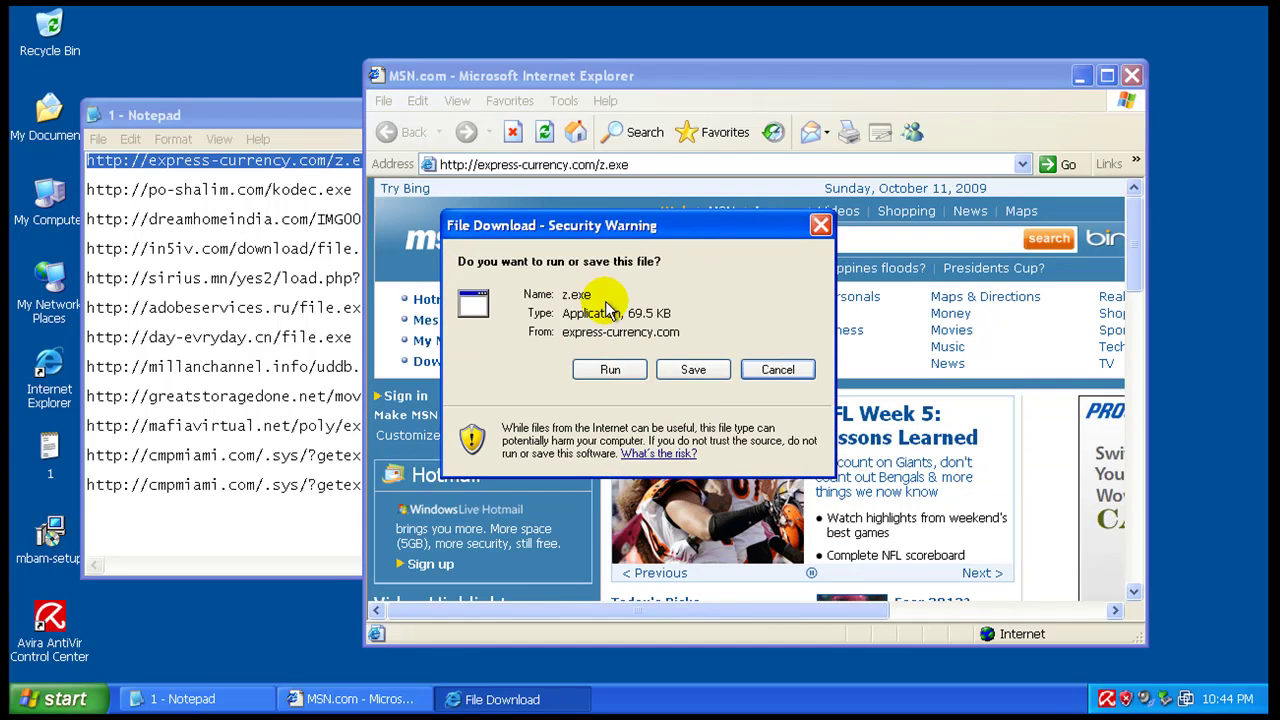
left_click(523, 367)
left_click(717, 375)
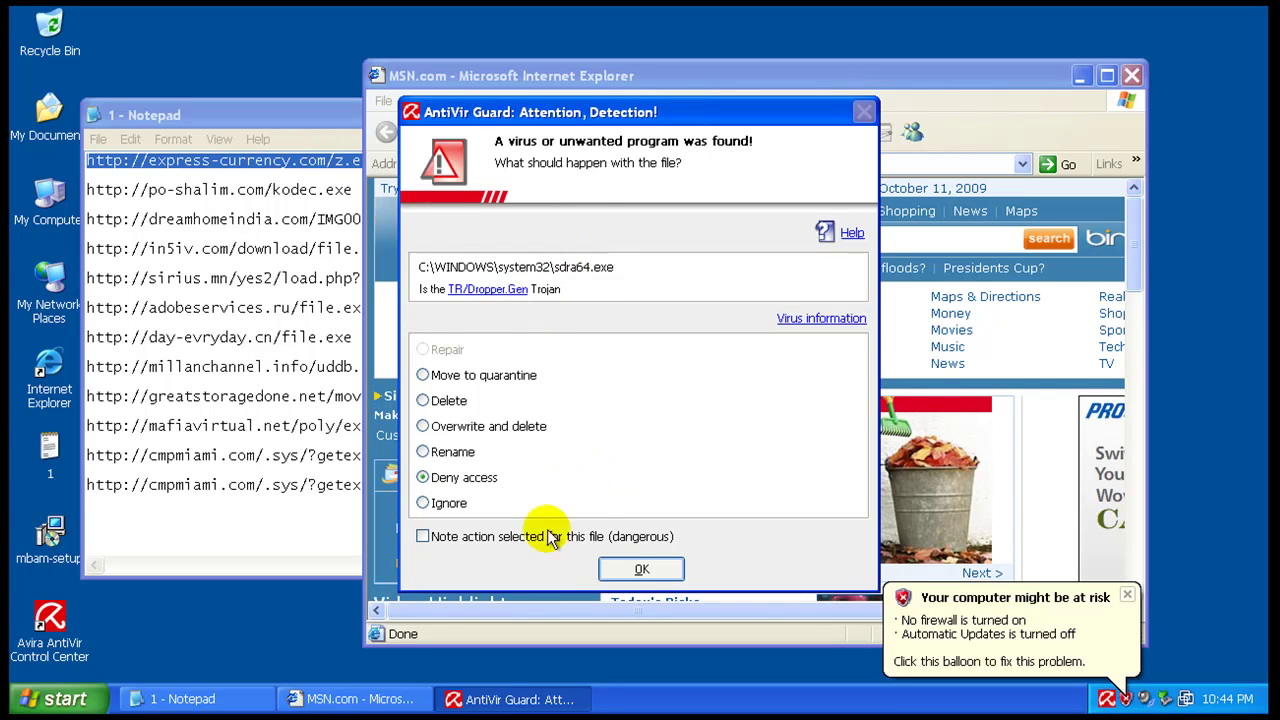
left_click(643, 569)
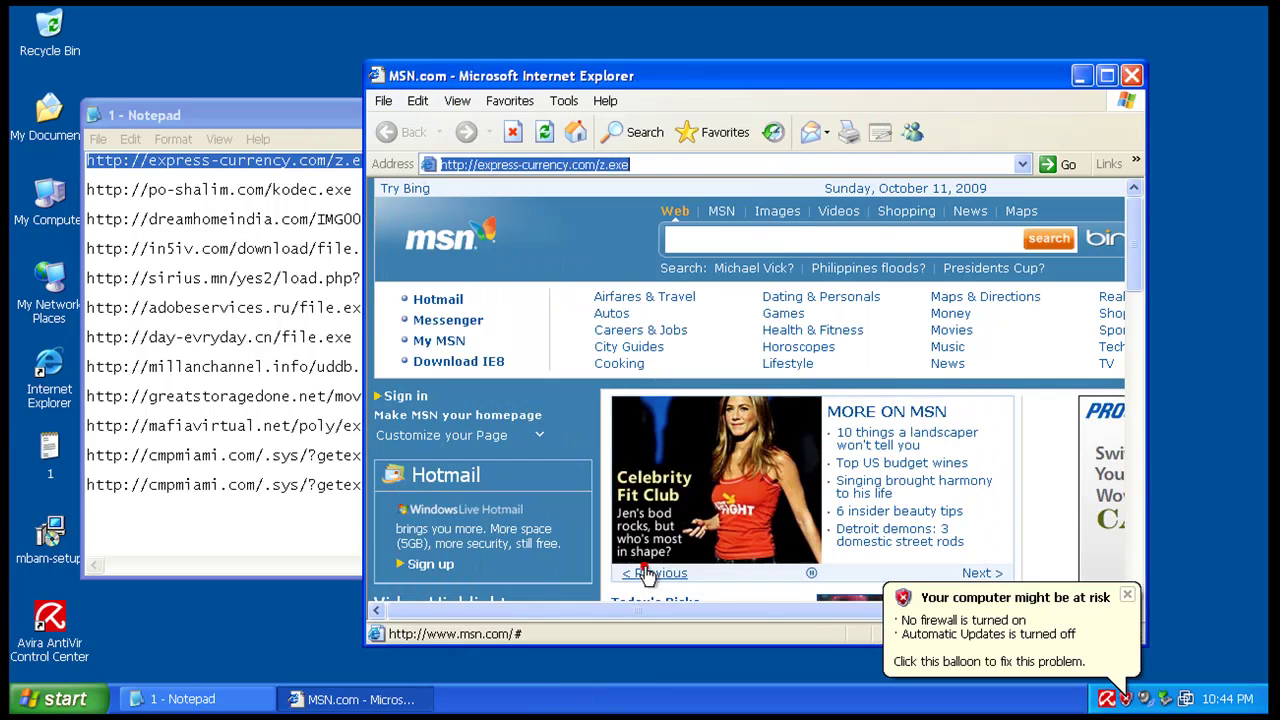
- Copy the po-shalim.com kodec.exe URL from Notepad and load it in Internet Explorer
double_click(276, 195)
right_click(276, 195)
left_click(352, 249)
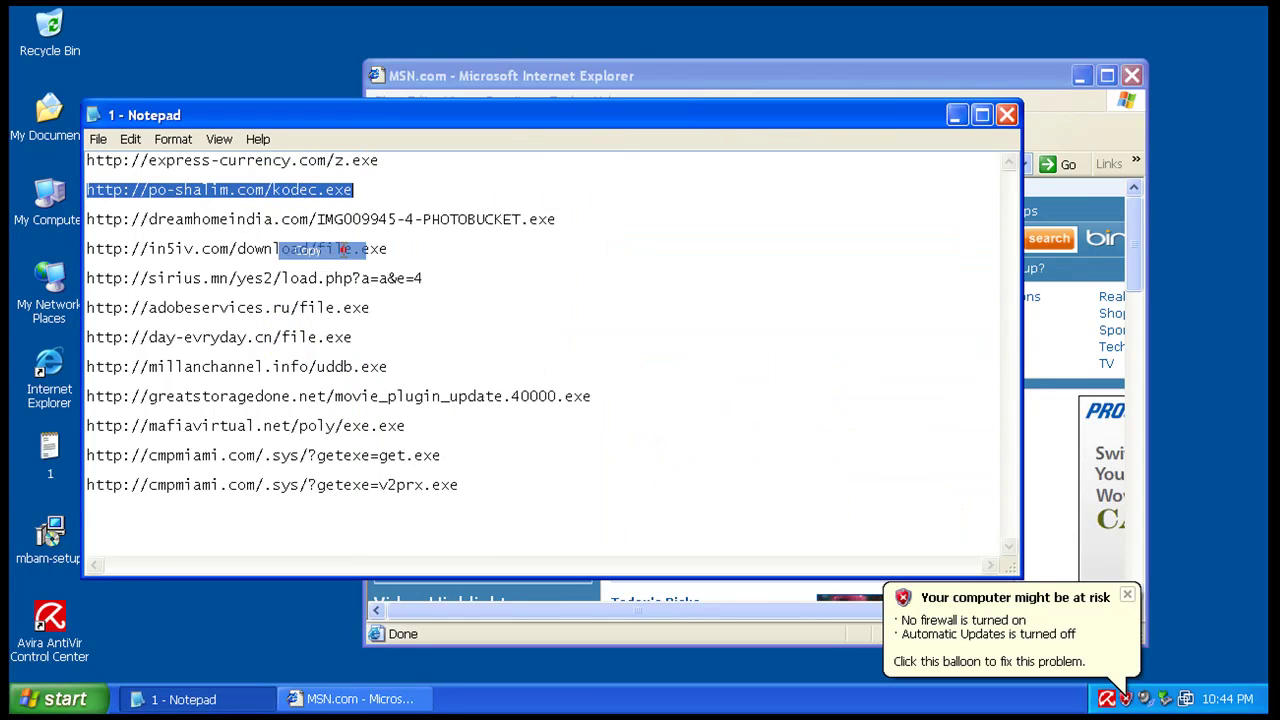
left_click(537, 92)
right_click(534, 164)
left_click(585, 232)
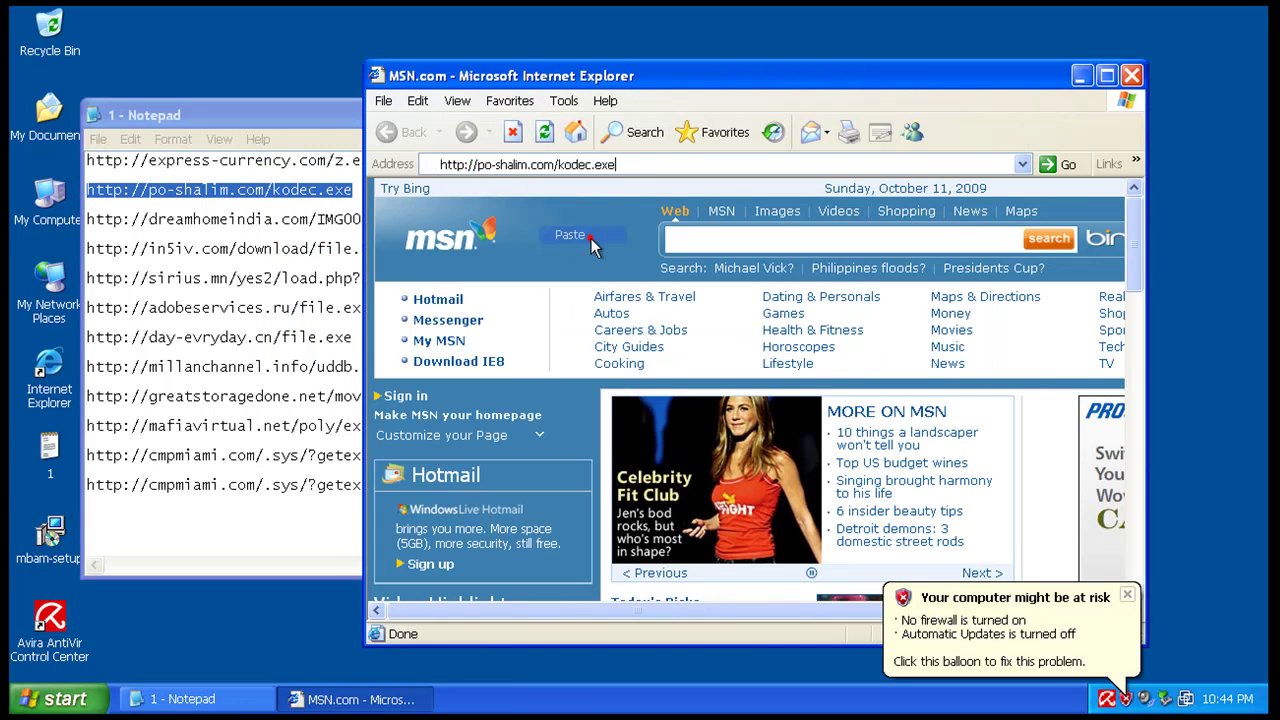
key("Return")
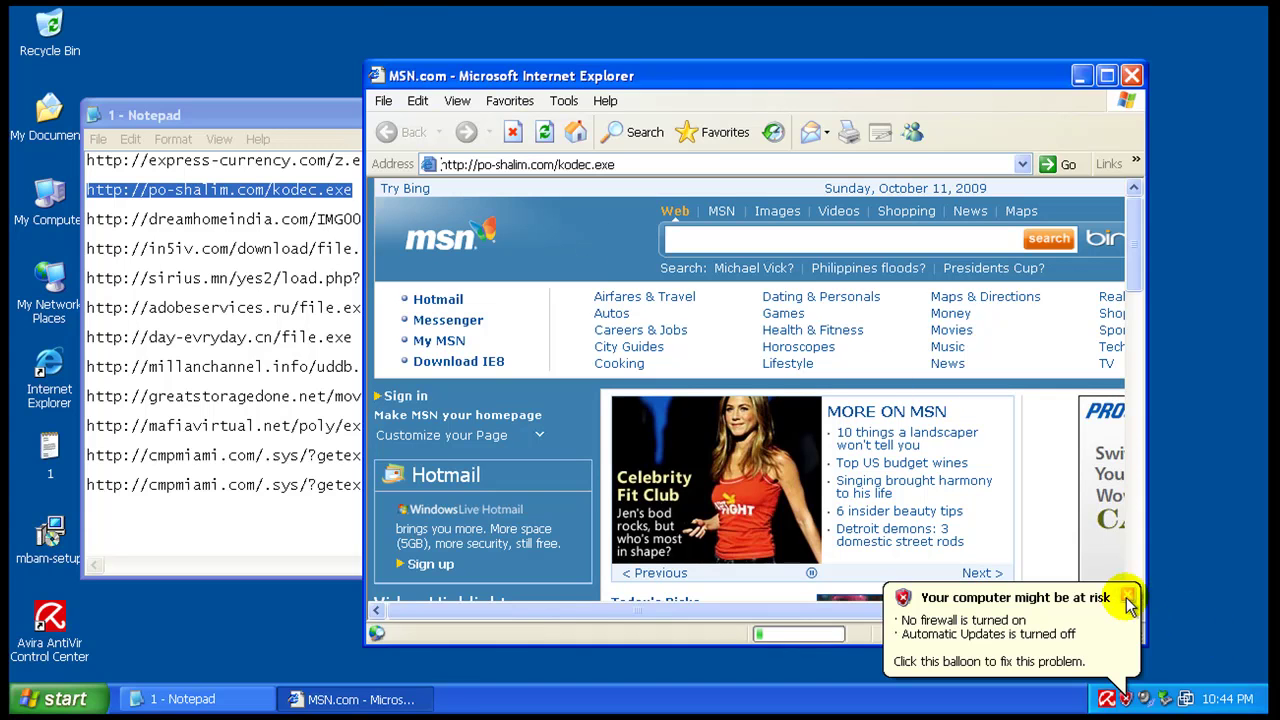
- Dismiss the security risk notification and run the pending kodec.exe download
left_click(1128, 596)
left_click(700, 160)
left_click(714, 77)
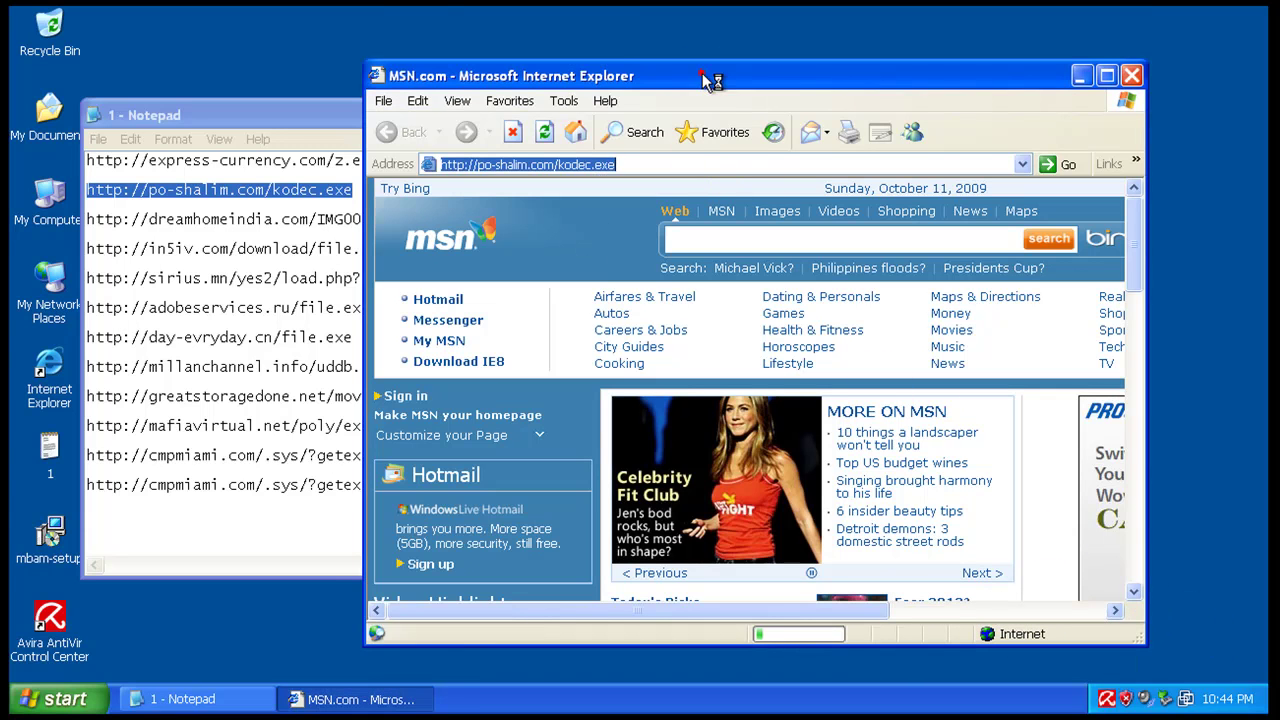
left_click(695, 163)
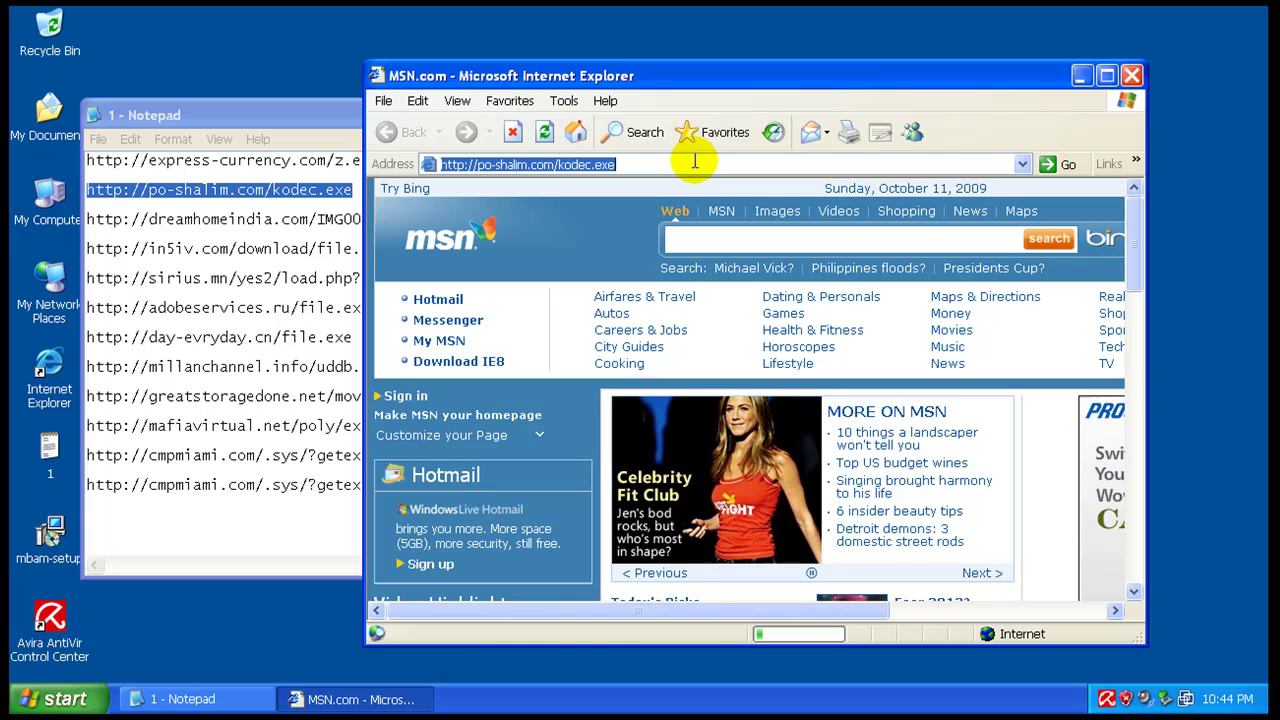
left_click(695, 163)
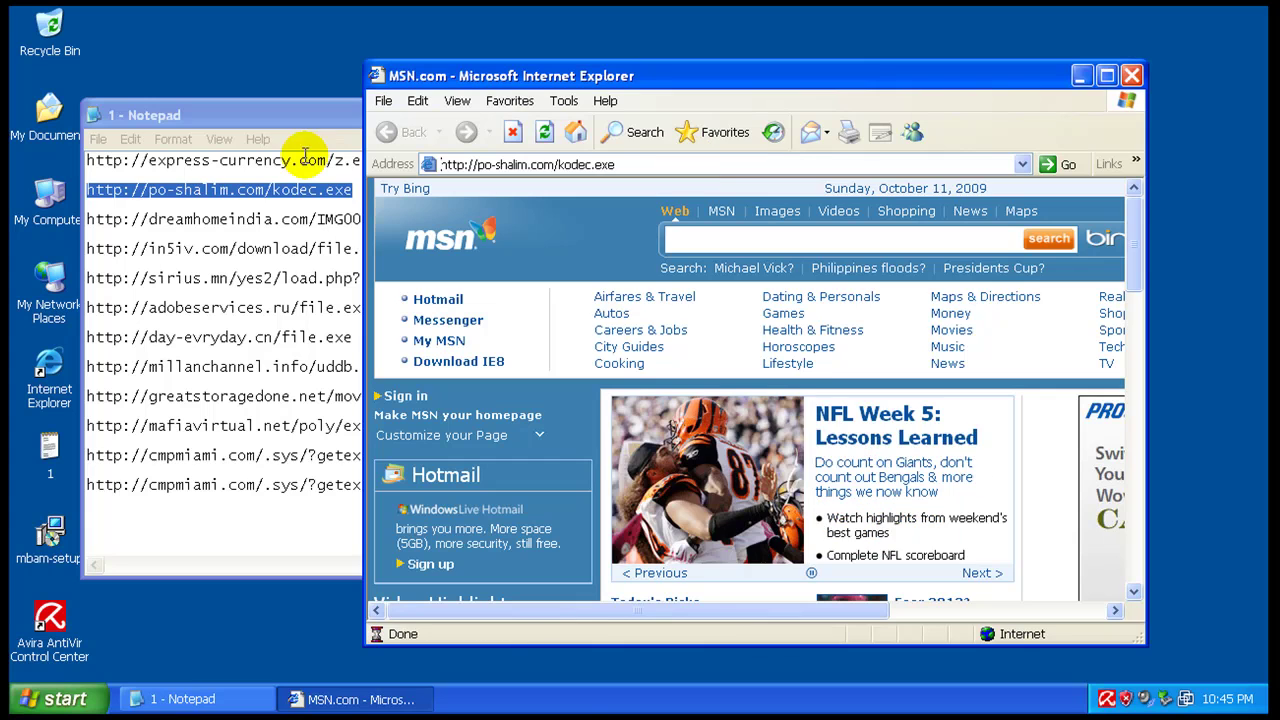
triple_click(299, 219)
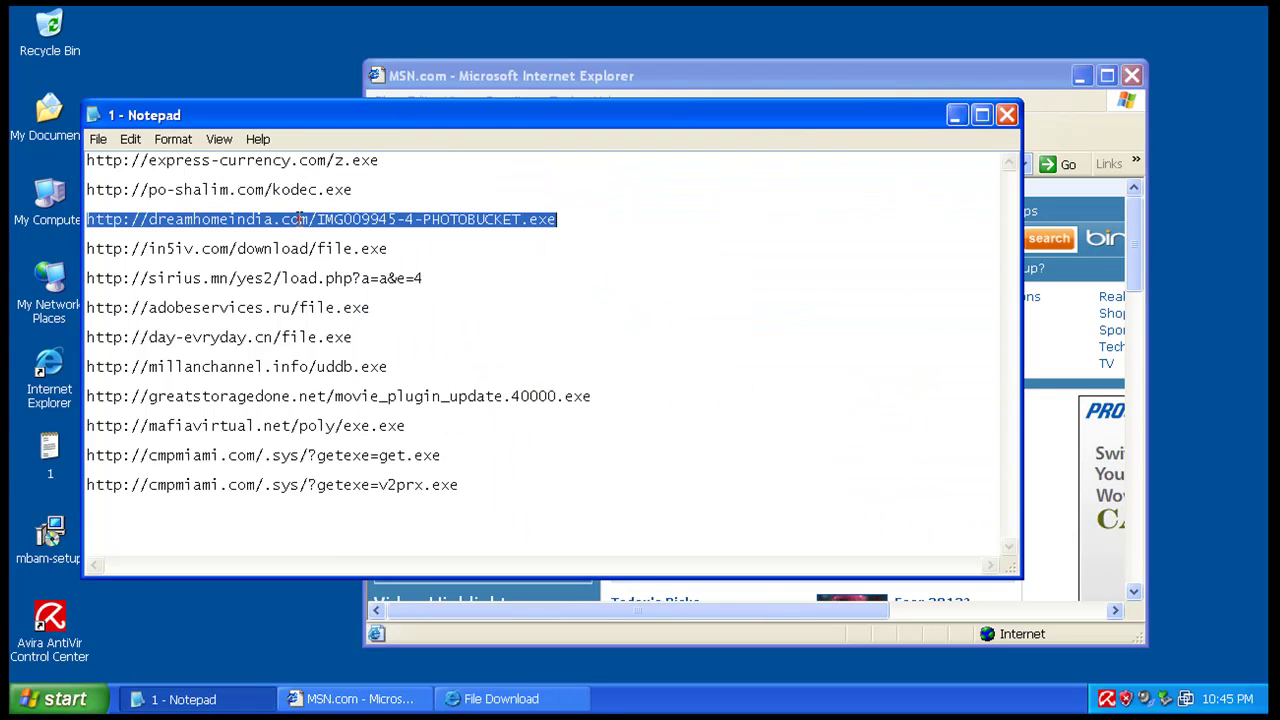
left_click(477, 712)
left_click(606, 369)
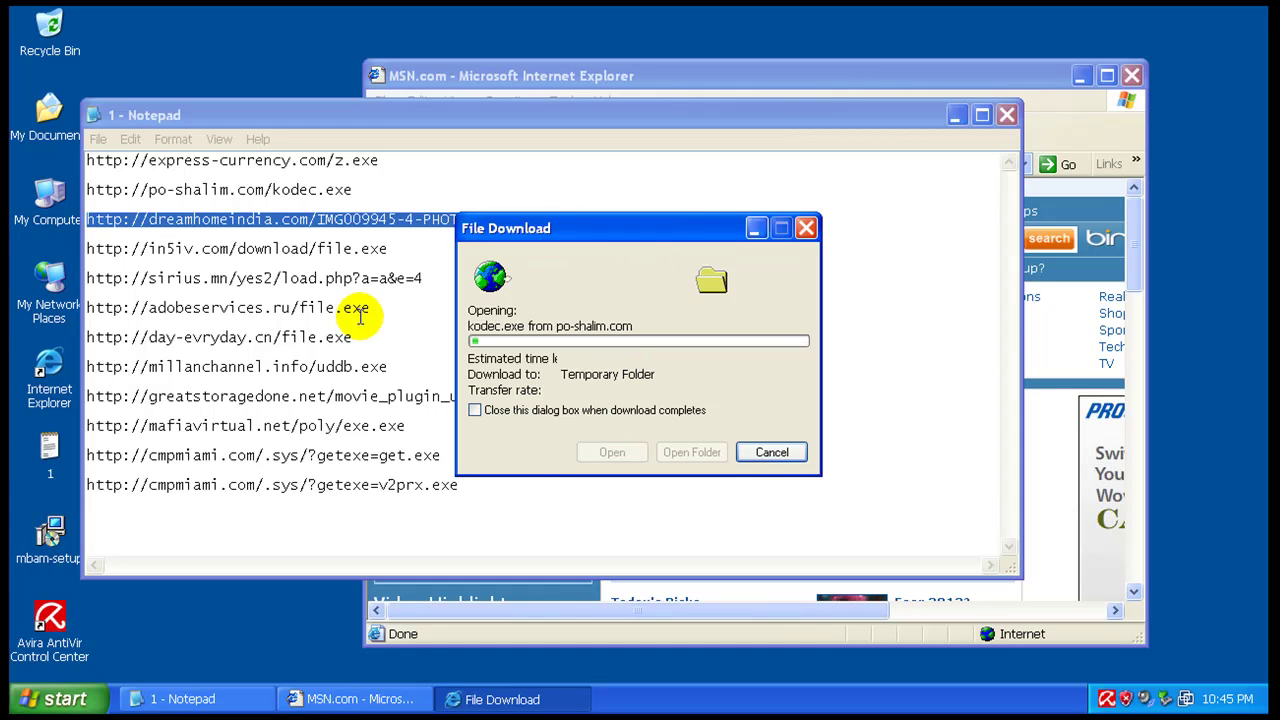
- Copy the dreamhomeindia URL, run kodec.exe past the publisher warning, and advance the codec pack setup
right_click(325, 219)
left_click(366, 268)
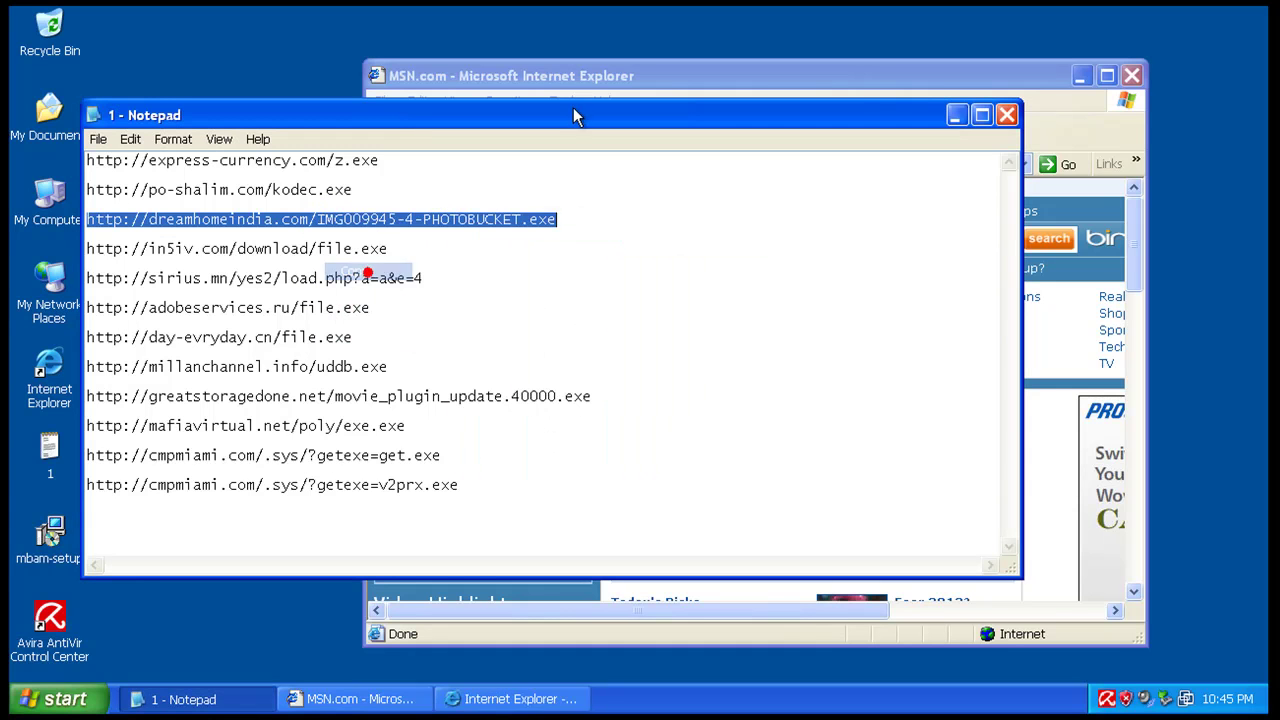
left_click(540, 699)
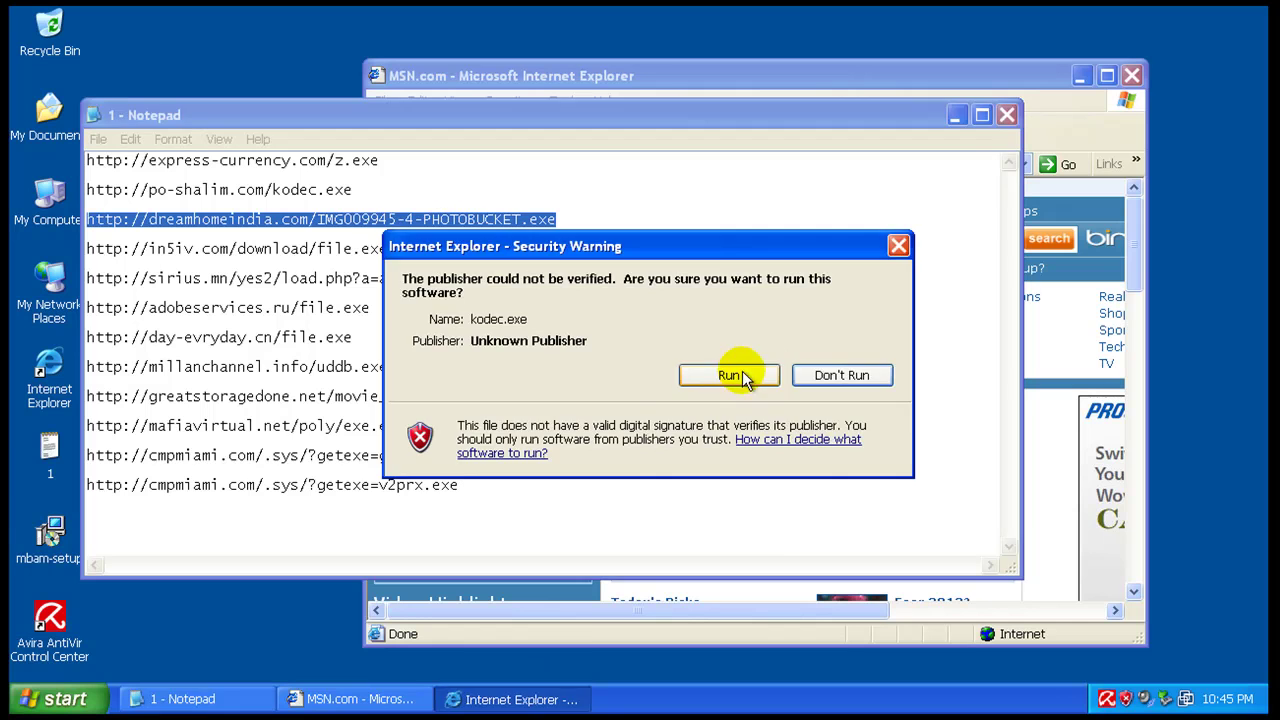
left_click(742, 376)
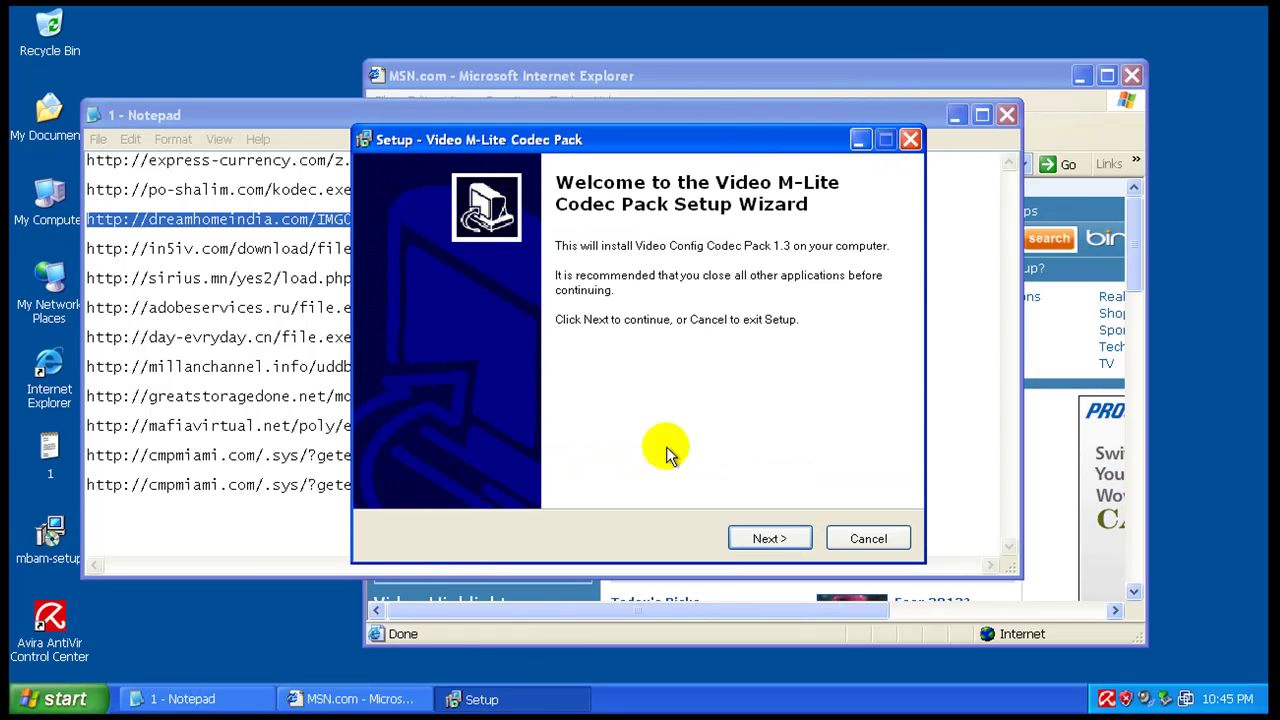
left_click(770, 538)
left_click(771, 540)
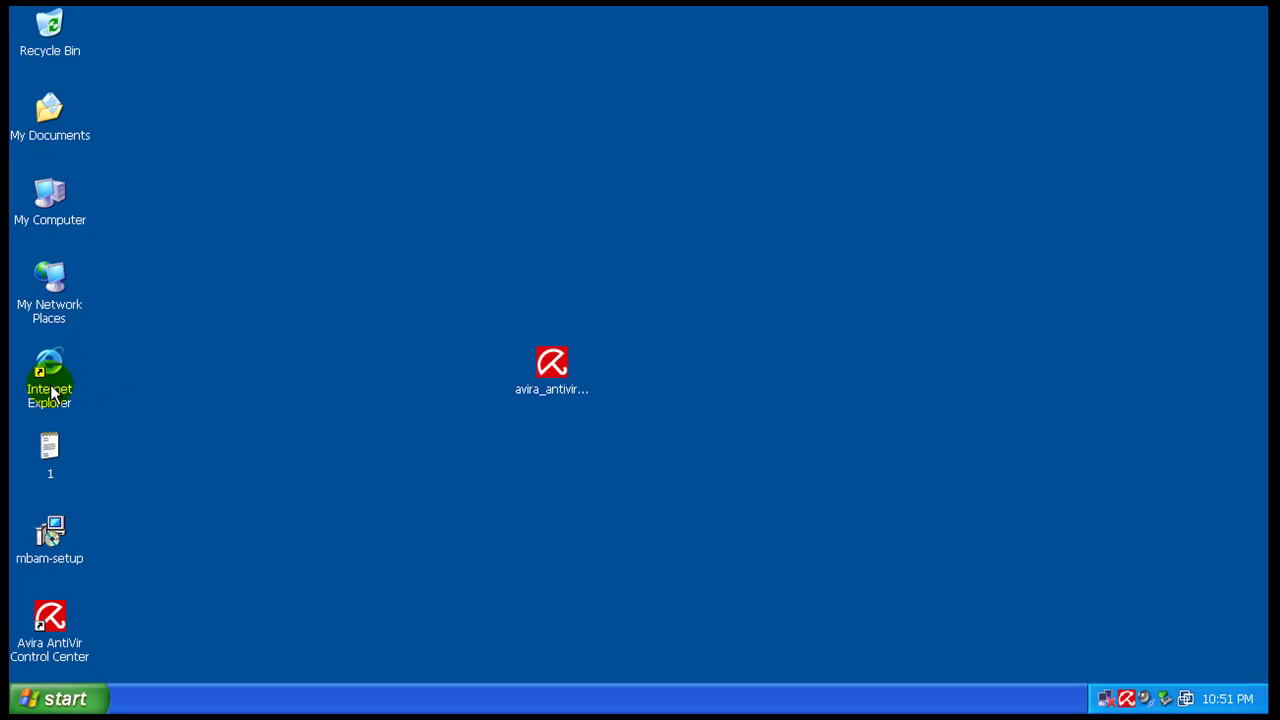
- Copy the dreamhomeindia URL from Notepad and load it in Internet Explorer
left_click(56, 460)
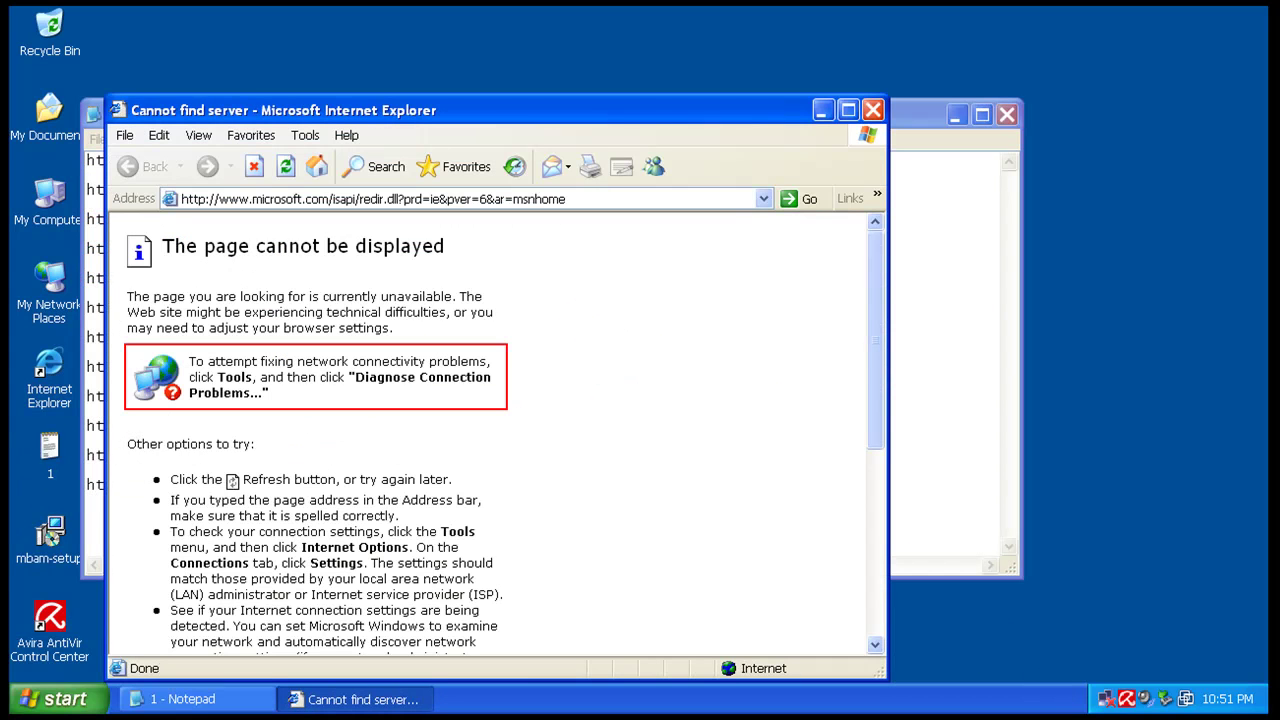
left_click_drag(615, 106, 857, 90)
left_click(320, 125)
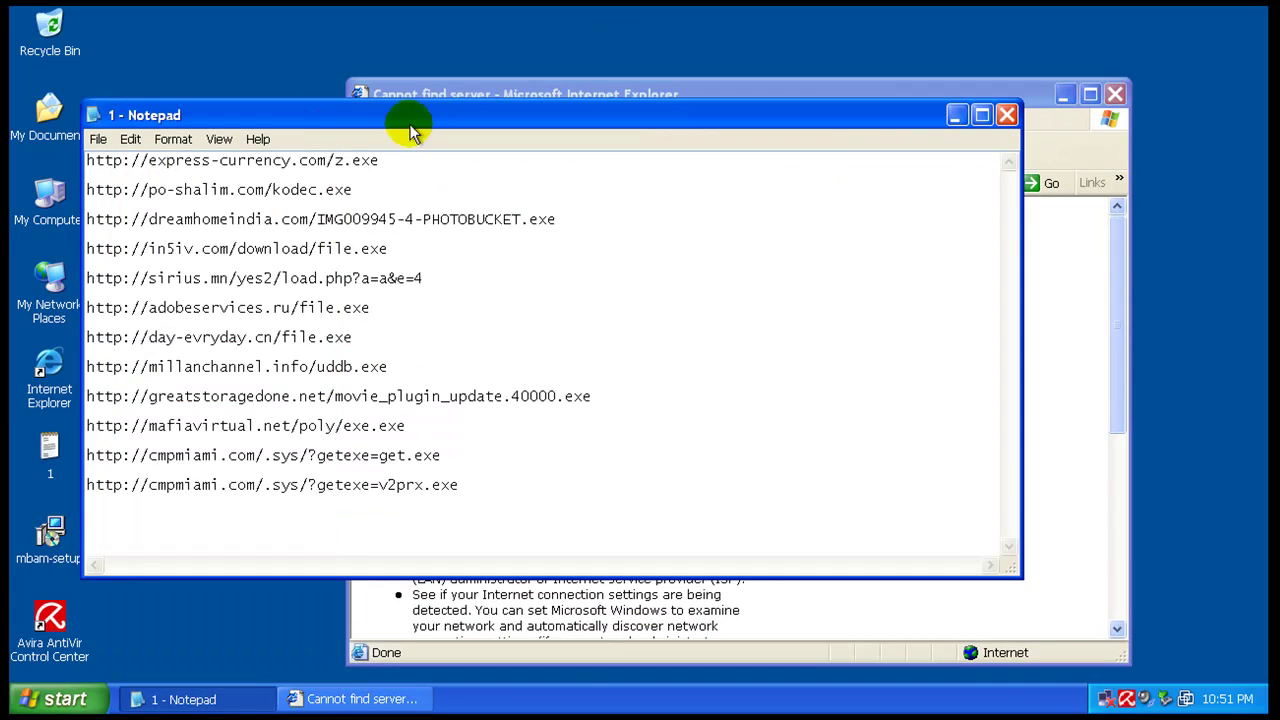
double_click(386, 222)
right_click(386, 222)
left_click(437, 277)
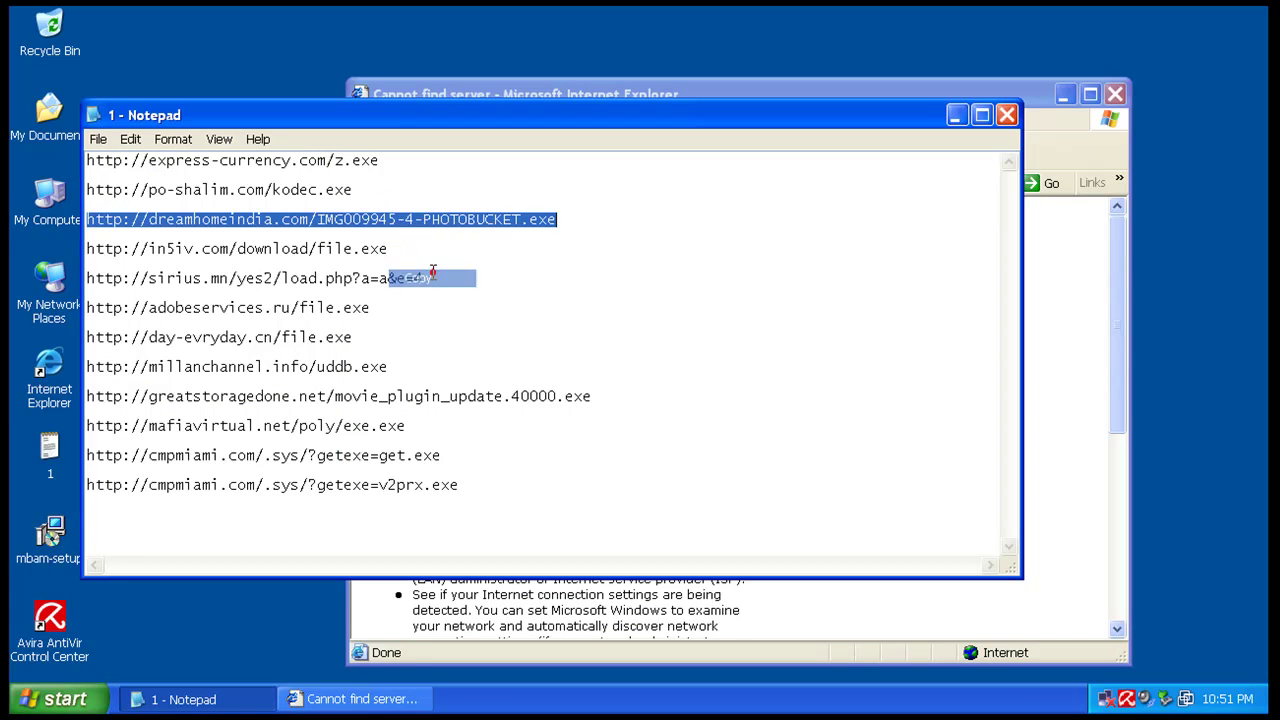
left_click(997, 78)
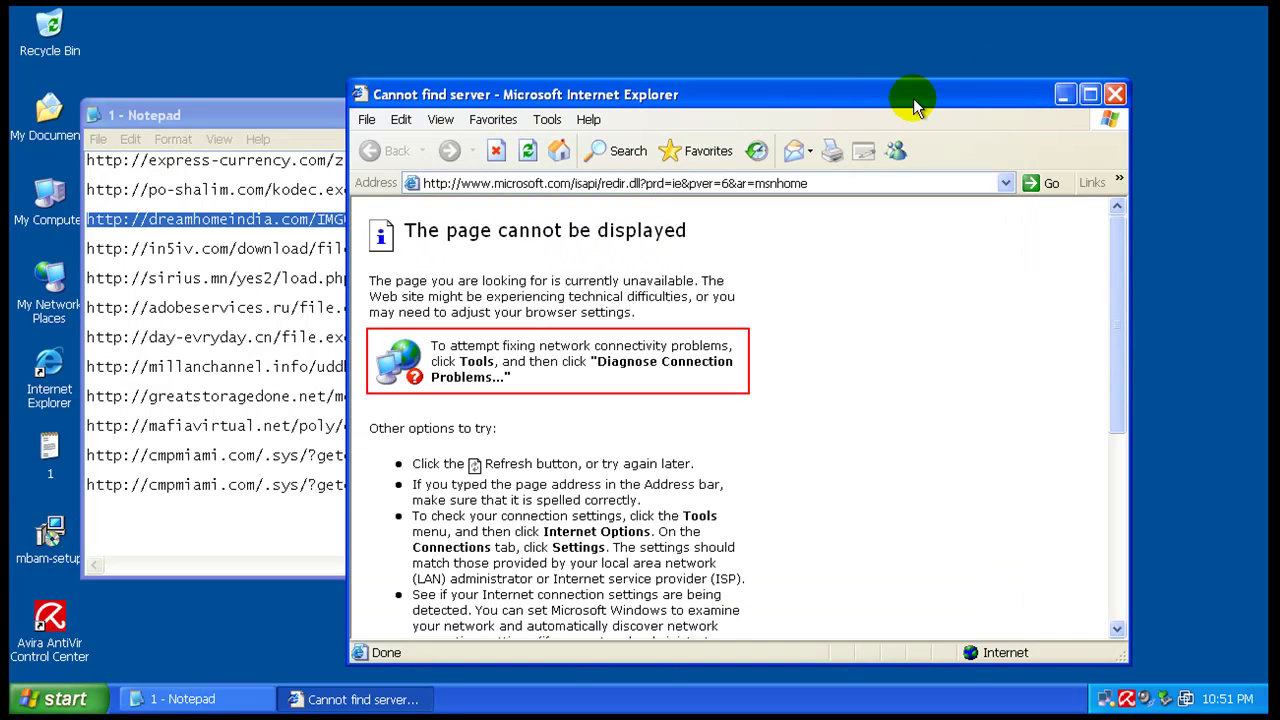
left_click_drag(880, 92, 960, 77)
left_click(700, 156)
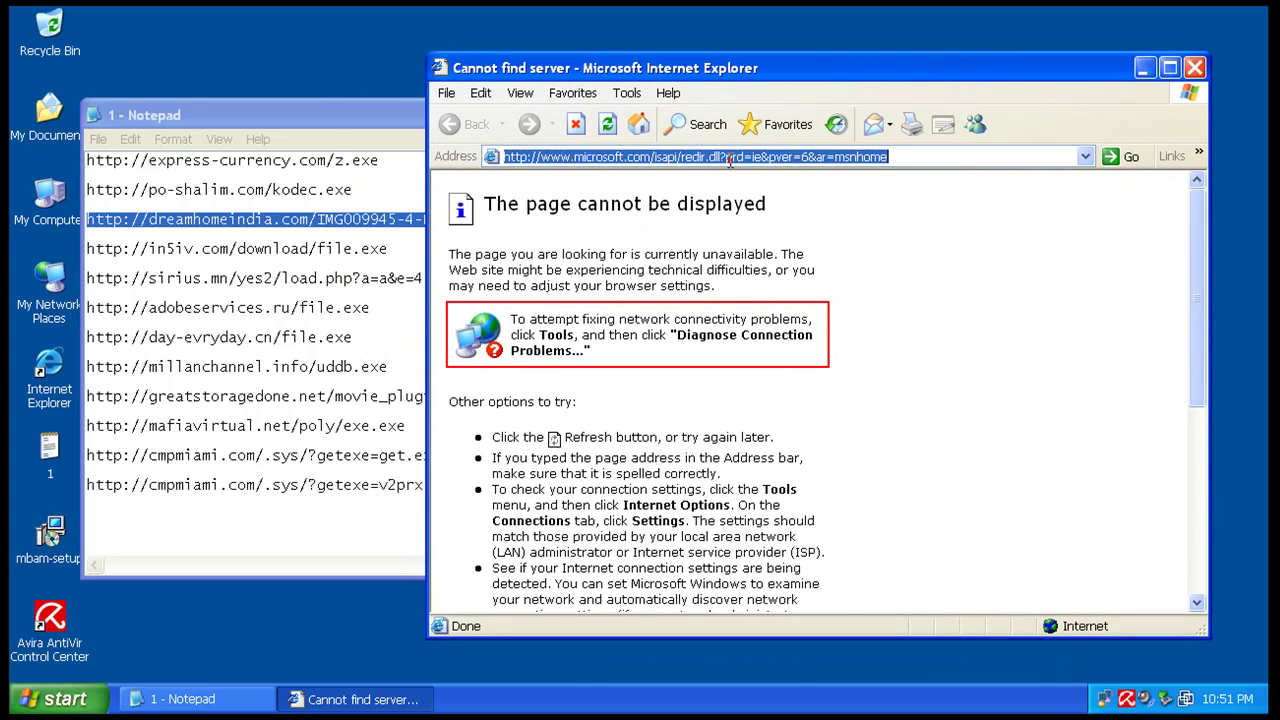
right_click(733, 156)
left_click(801, 236)
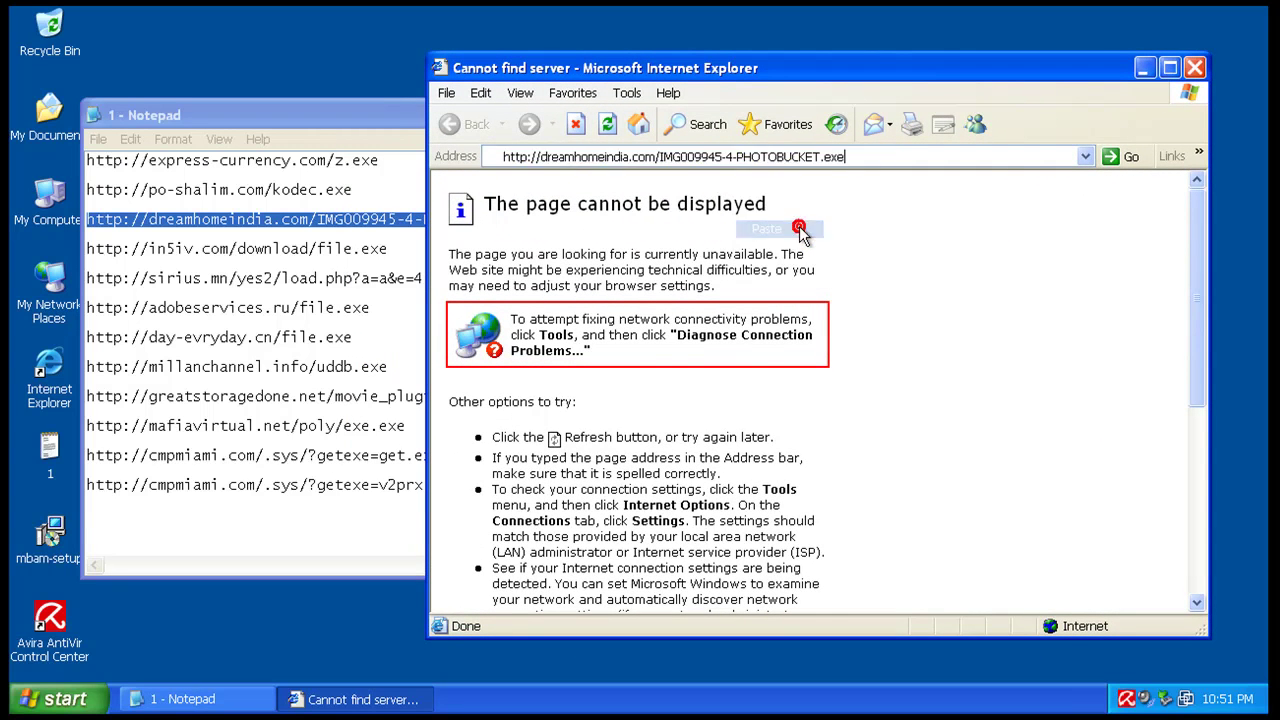
key("Return")
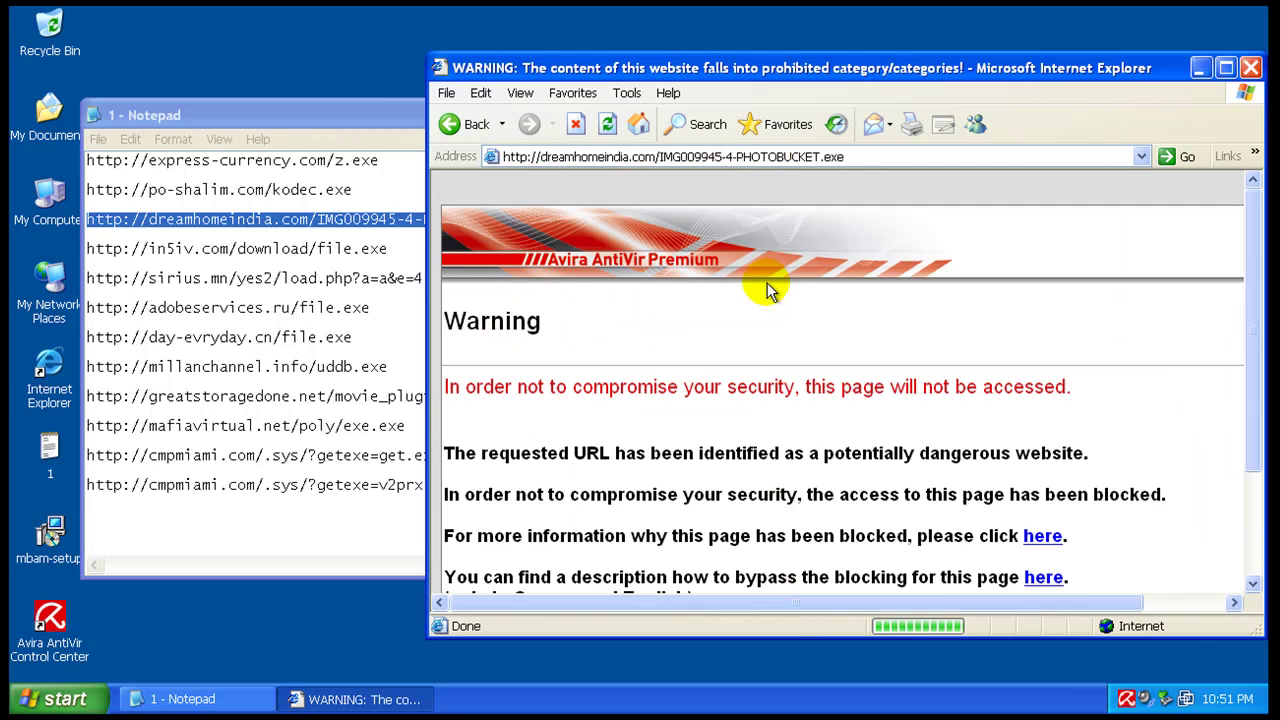
- Load the in5iv.com/download/file.exe URL, which Avira WebGuard blocks as malware
left_click(358, 258)
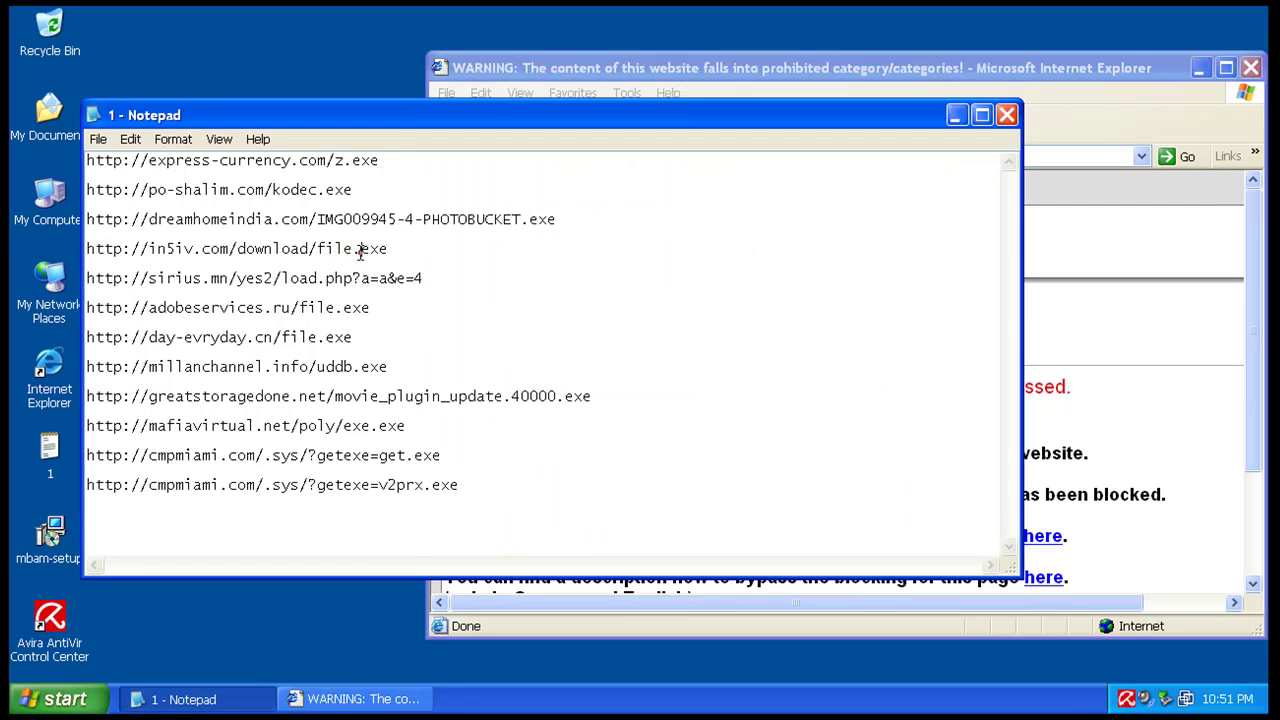
double_click(358, 250)
right_click(358, 252)
left_click(408, 310)
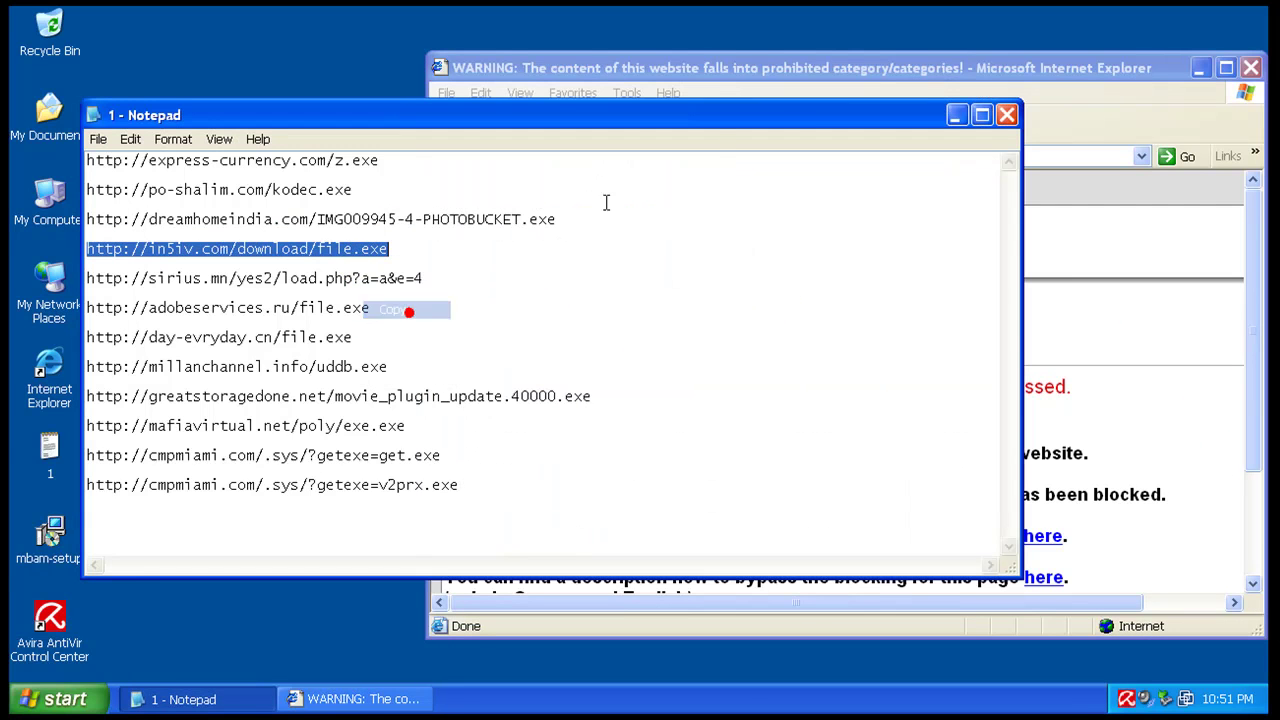
left_click(740, 68)
right_click(692, 156)
left_click(736, 224)
key("Return")
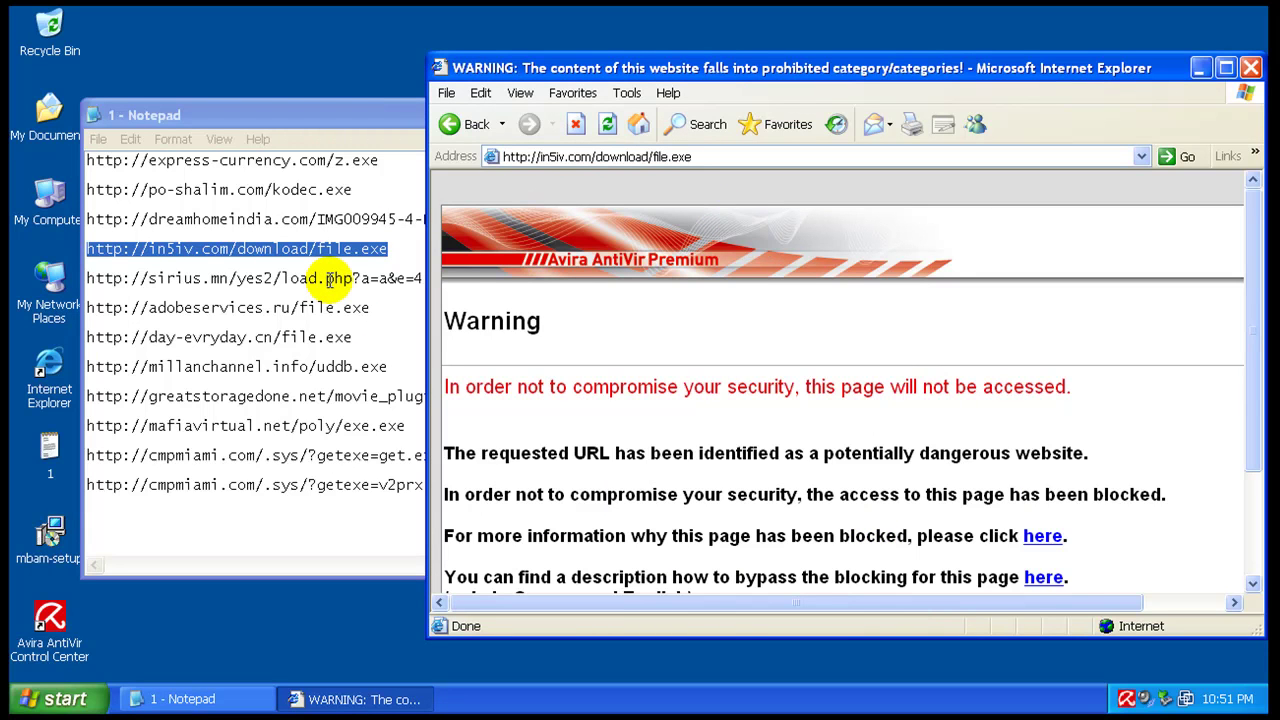
scroll(580, 329, "down", 3)
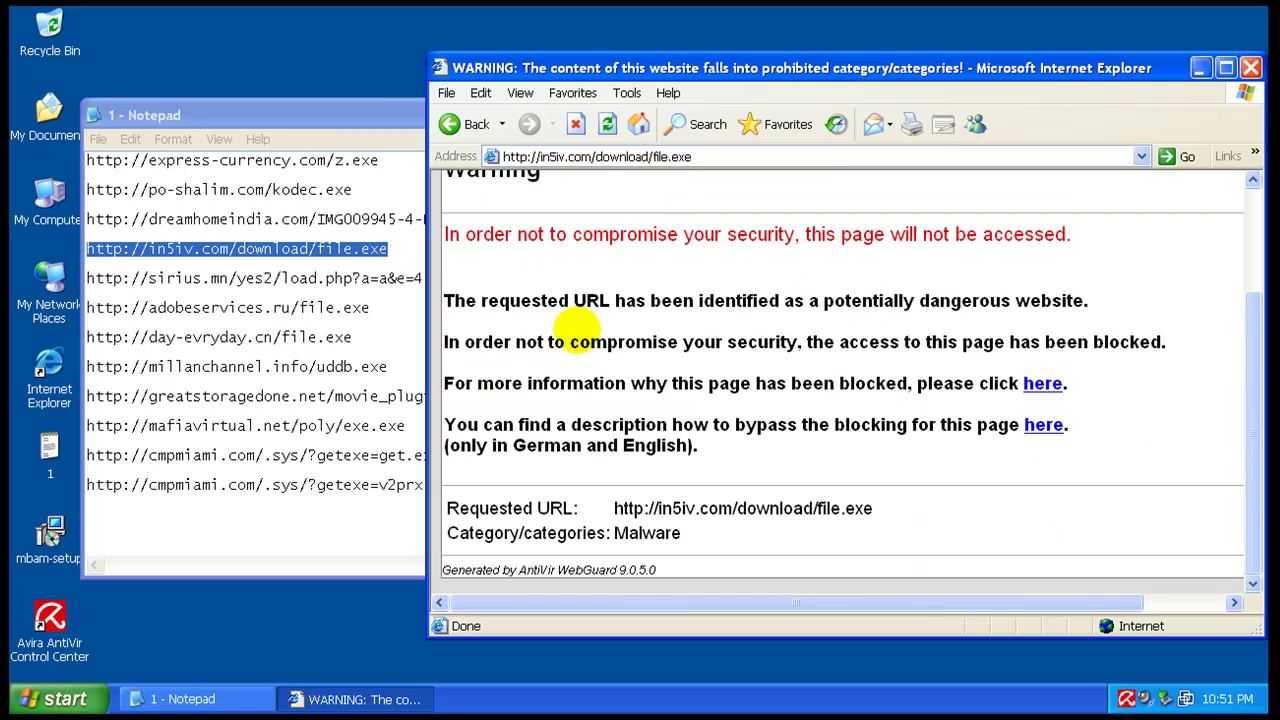
- Load the sirius.mn URL and run the downloaded file.exe despite the unverified publisher
left_click(328, 278)
double_click(328, 278)
right_click(328, 278)
left_click(345, 331)
left_click(697, 68)
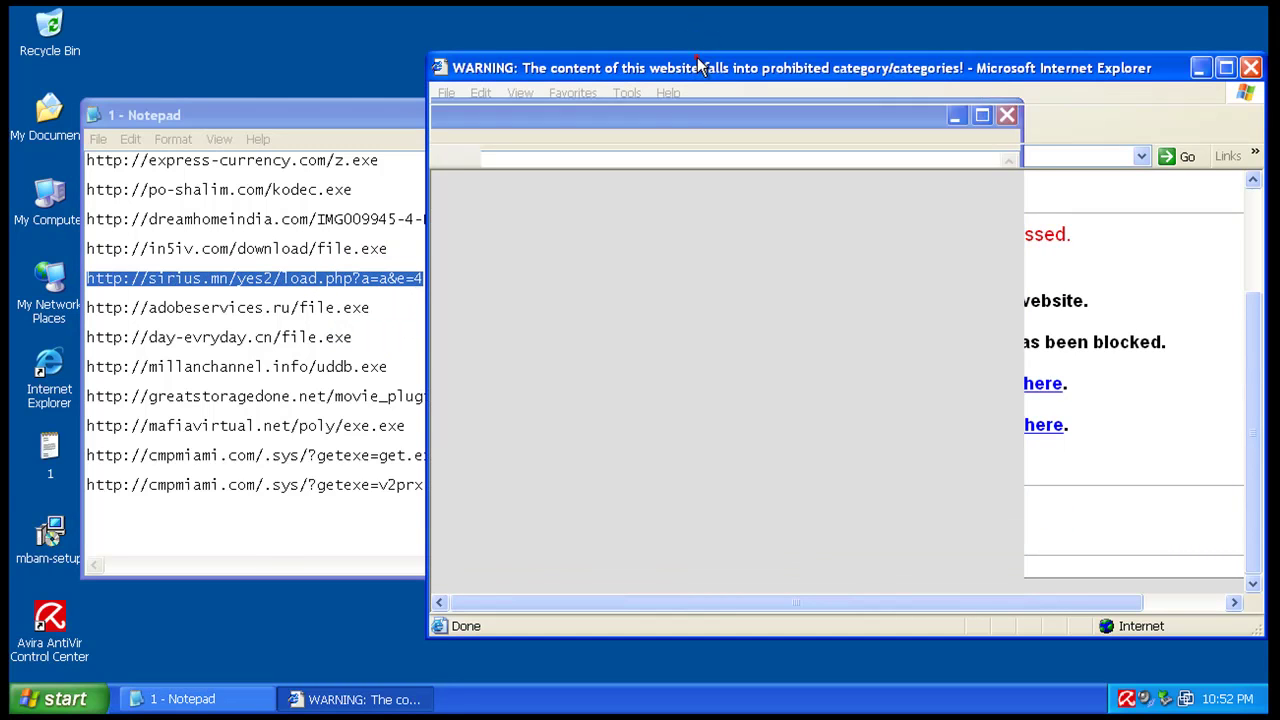
right_click(697, 157)
left_click(728, 225)
key("Return")
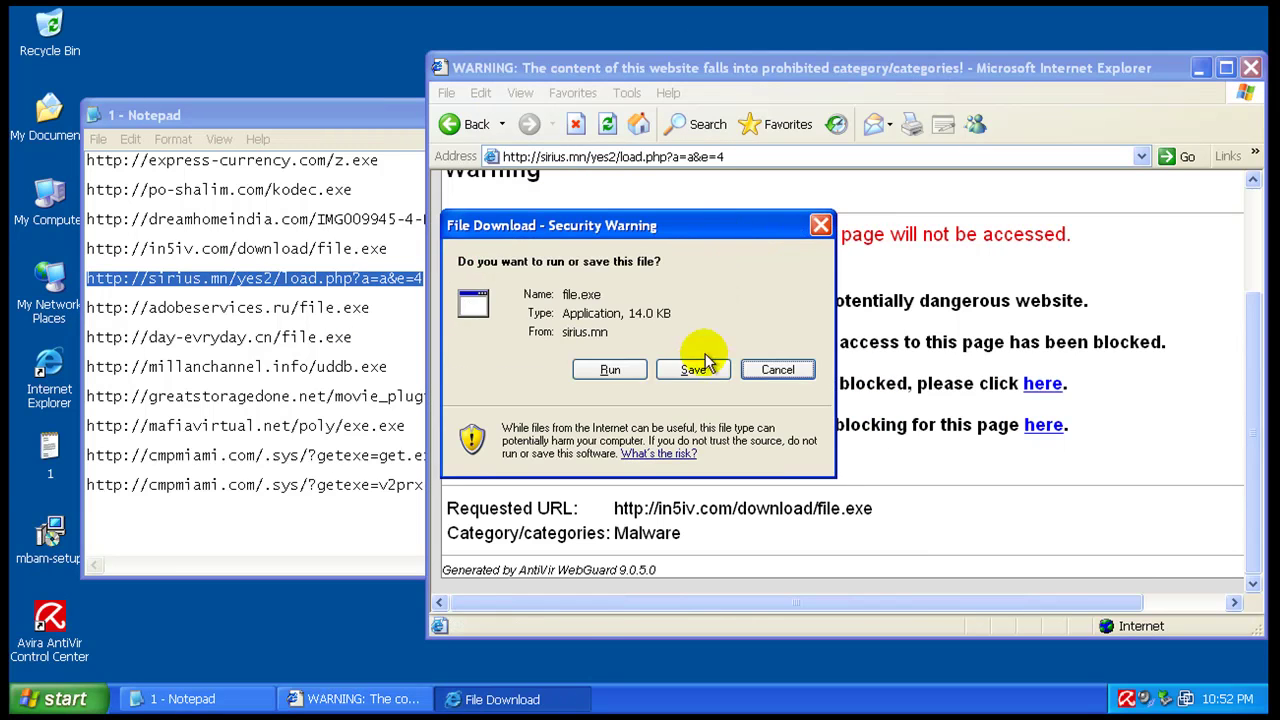
left_click(612, 367)
left_click(682, 337)
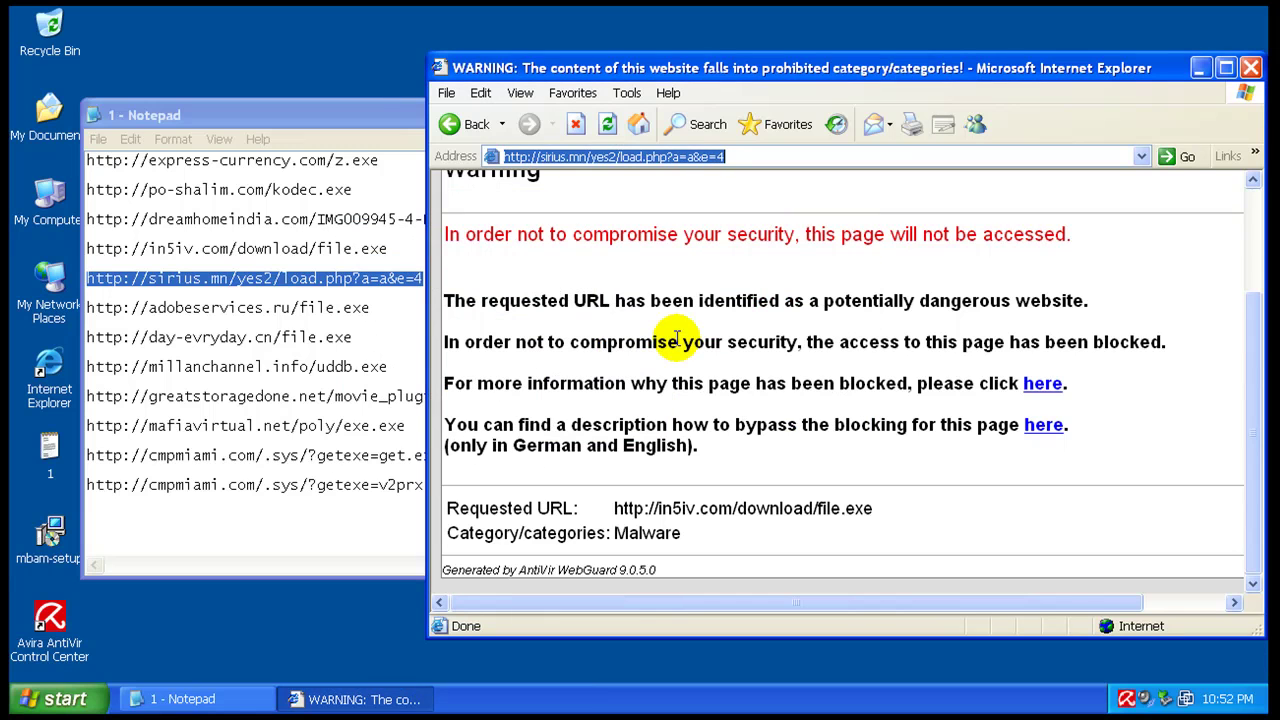
- Copy the adobeservices.ru URL and load it in Internet Explorer
right_click(288, 304)
left_click(337, 366)
left_click(707, 72)
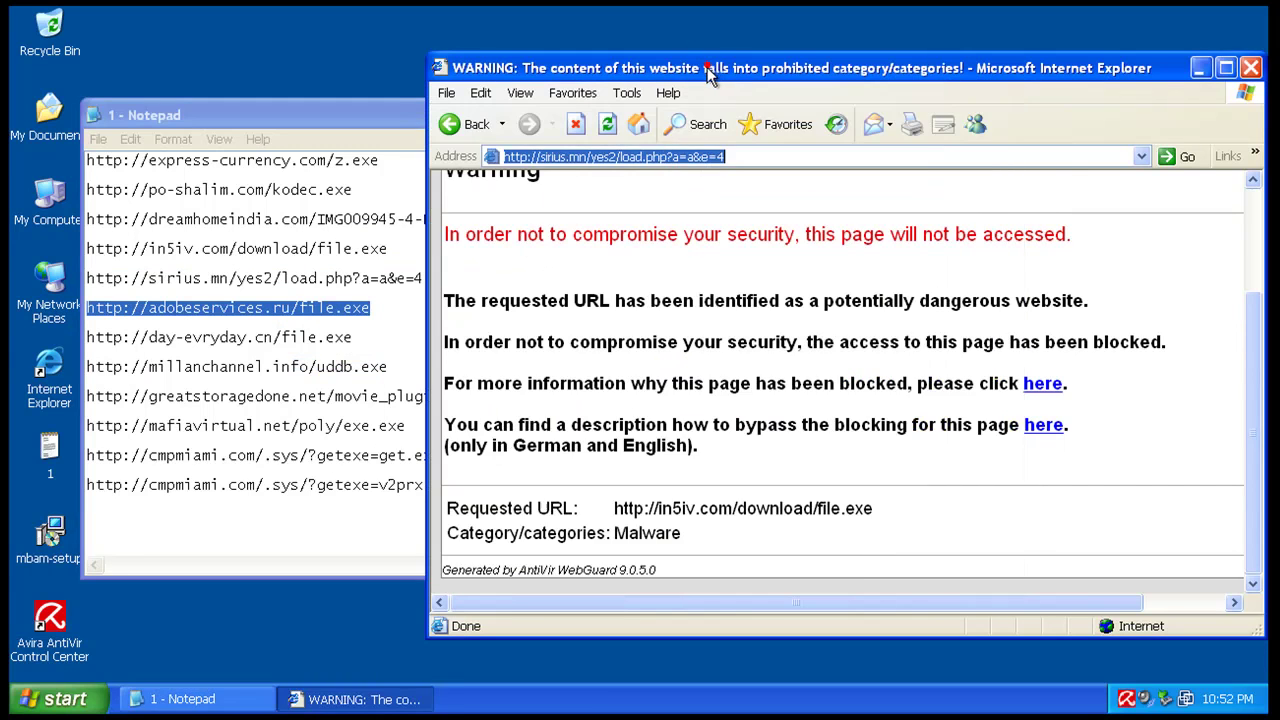
right_click(664, 156)
left_click(702, 231)
key("Return")
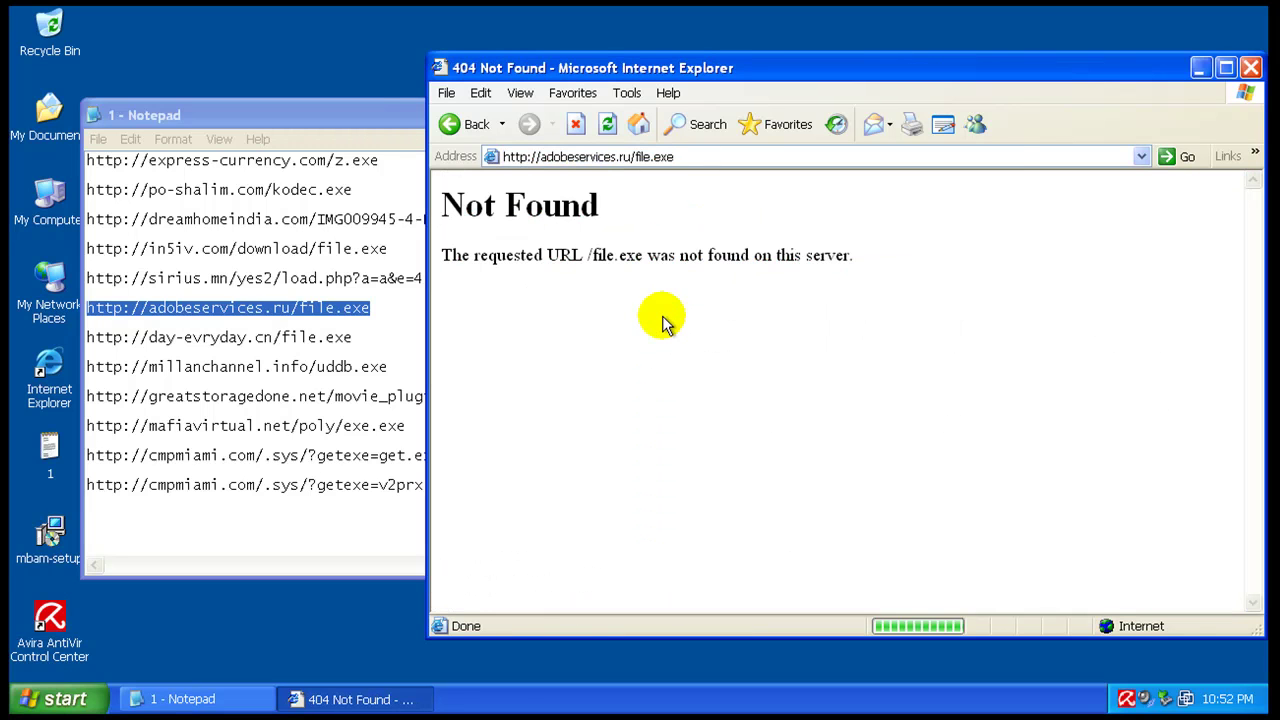
- Copy the day-evryday.cn URL and load it in Internet Explorer
left_click(326, 337)
double_click(326, 337)
right_click(328, 341)
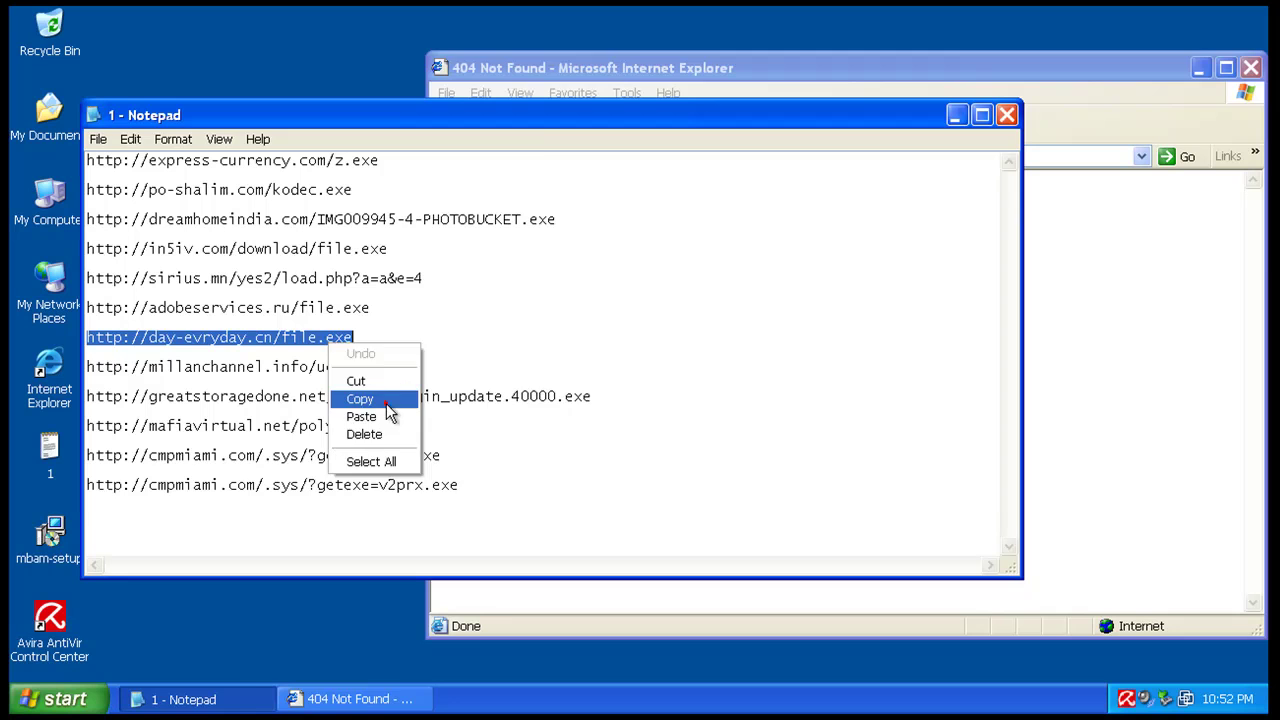
left_click(388, 401)
left_click(572, 70)
left_click(594, 156)
right_click(594, 156)
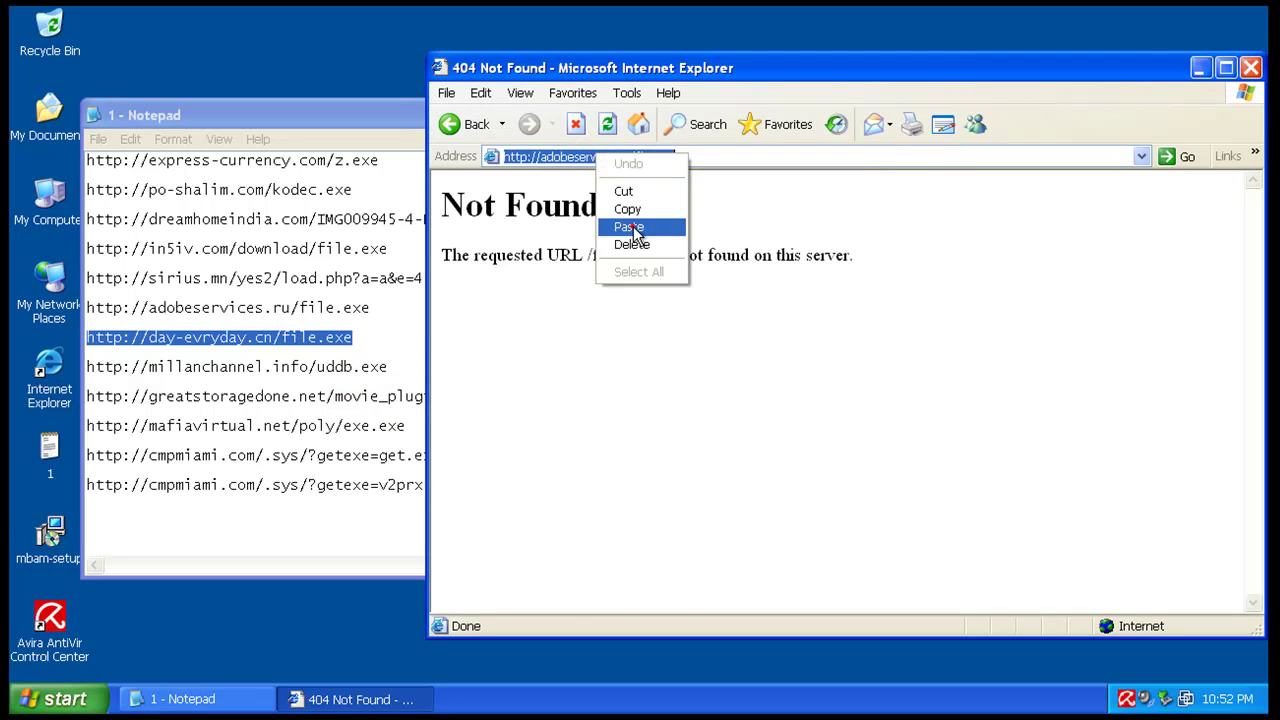
left_click(628, 222)
key("Return")
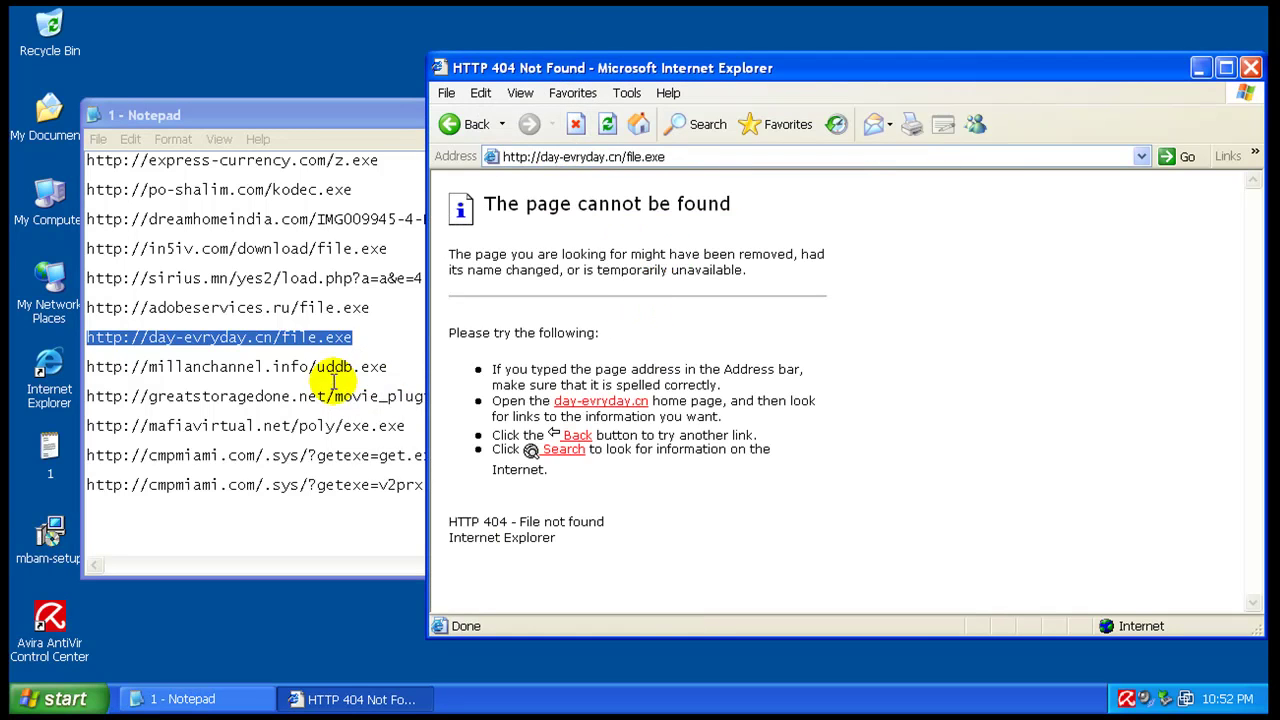
- Load the millanchannel.info URL and deny access to the TR/Dropper.Gen file
double_click(334, 367)
right_click(343, 372)
left_click(415, 428)
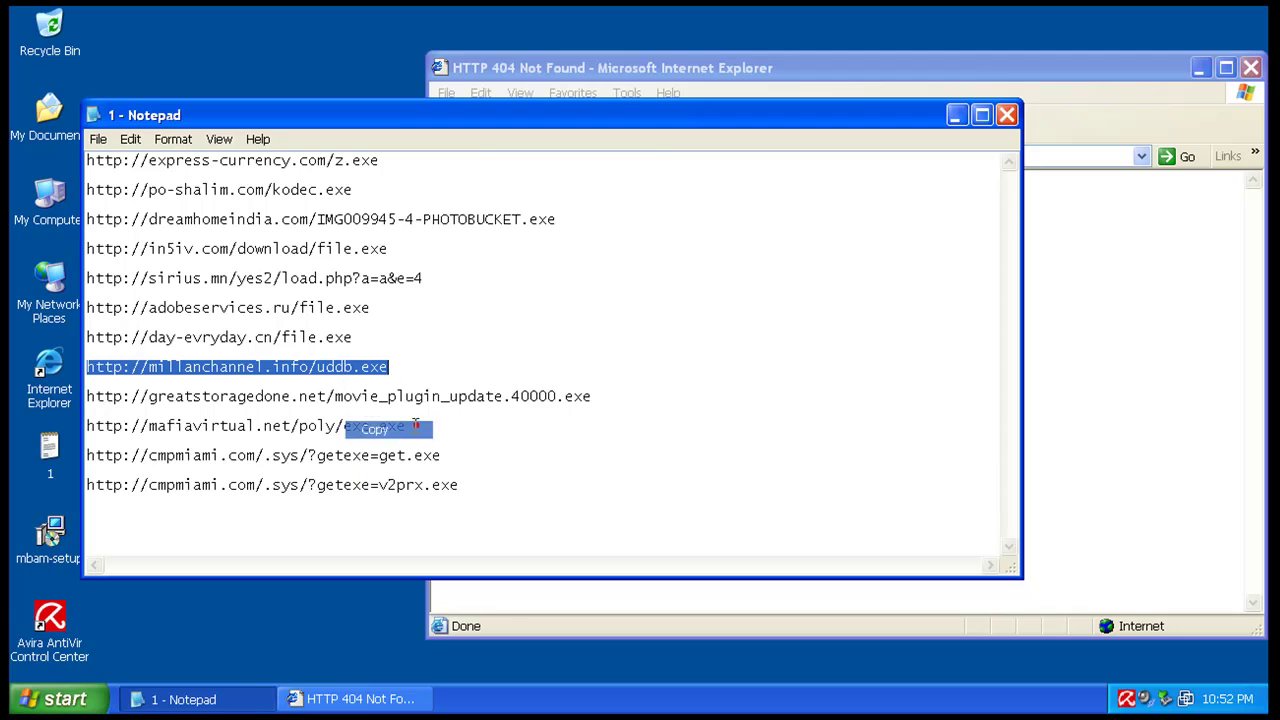
left_click(675, 70)
left_click(671, 157)
right_click(671, 157)
left_click(736, 232)
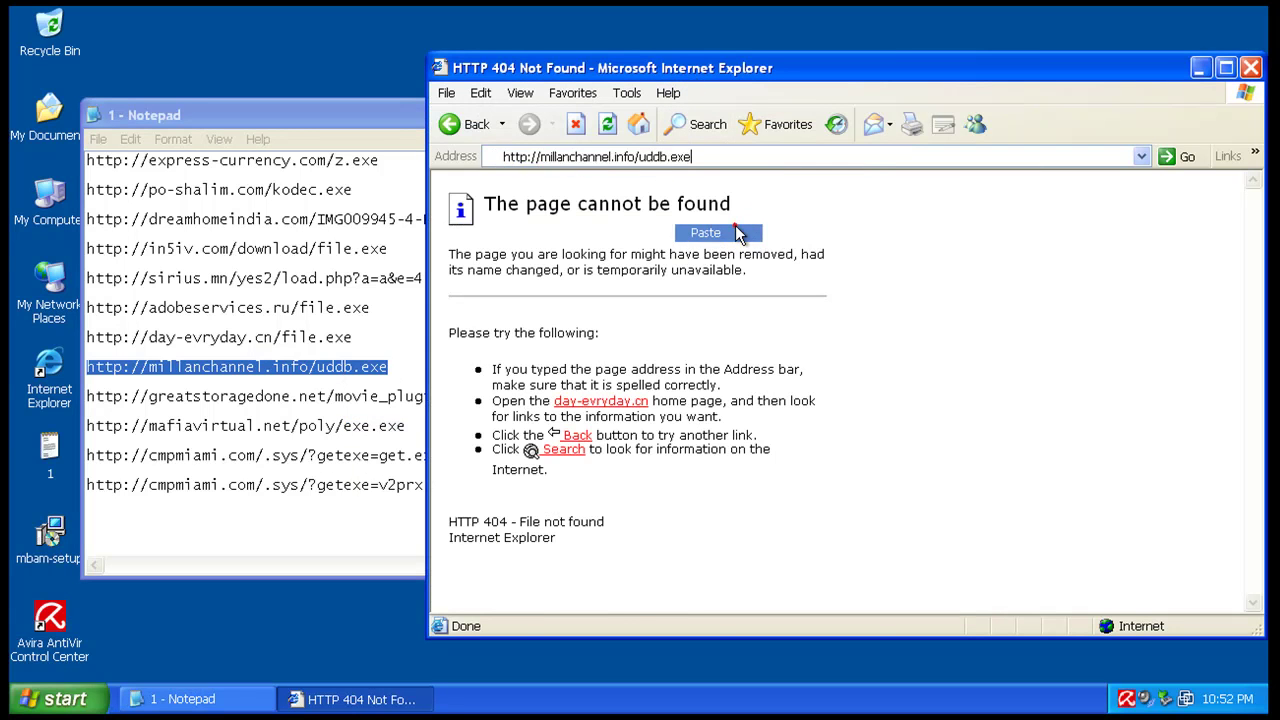
key("Return")
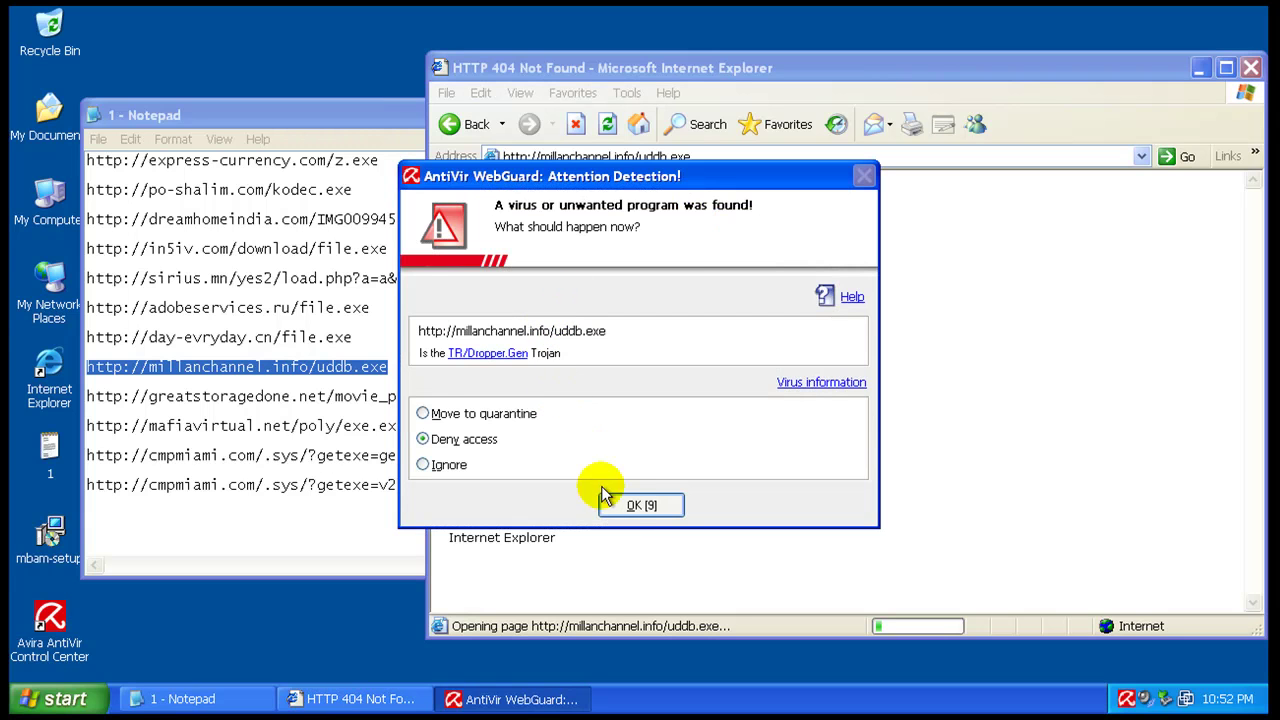
left_click(637, 504)
- Copy the greatstoragedone URL from the notes and load it in Internet Explorer
double_click(347, 396)
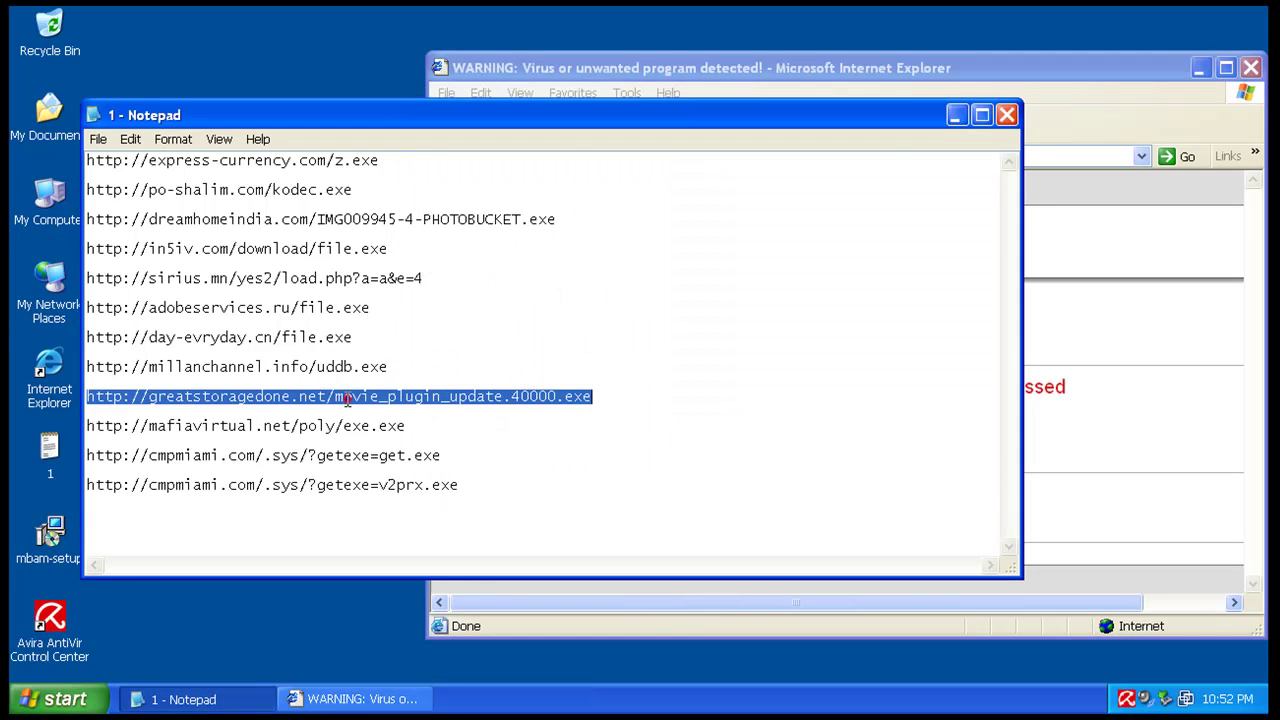
right_click(347, 396)
left_click(403, 455)
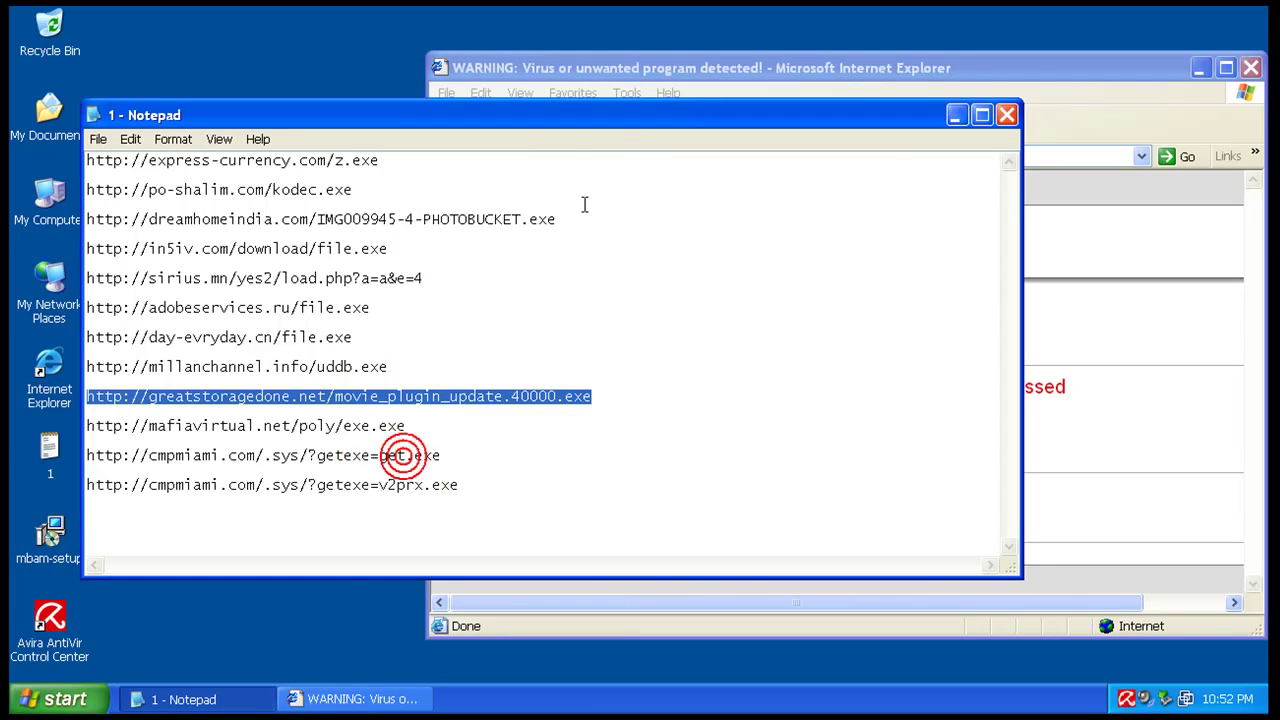
left_click(640, 68)
left_click(651, 158)
right_click(651, 158)
left_click(700, 234)
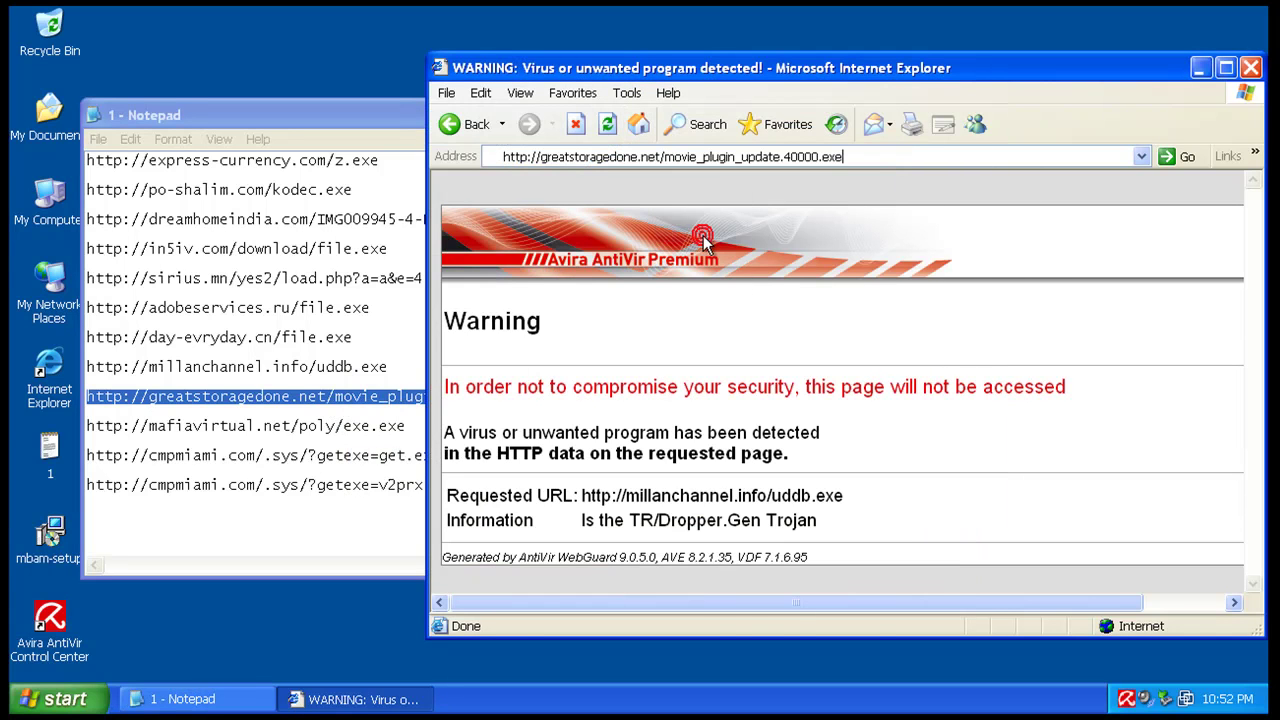
key("Return")
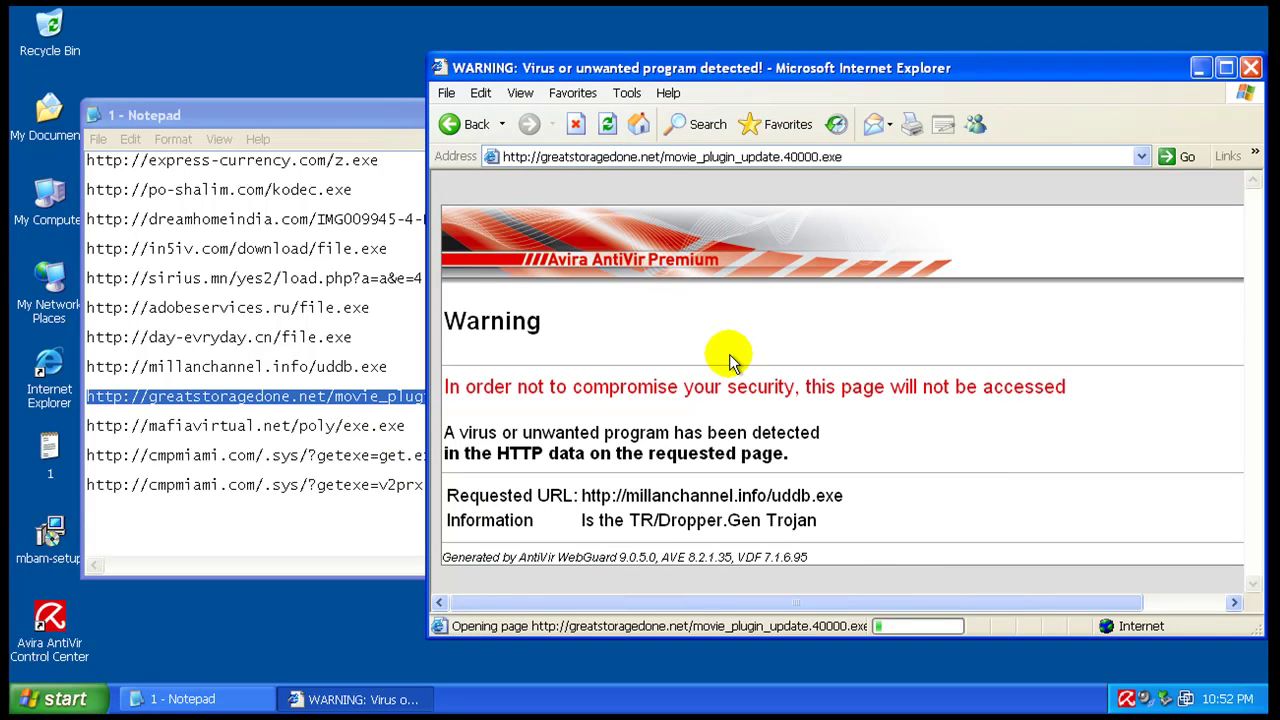
left_click(938, 452)
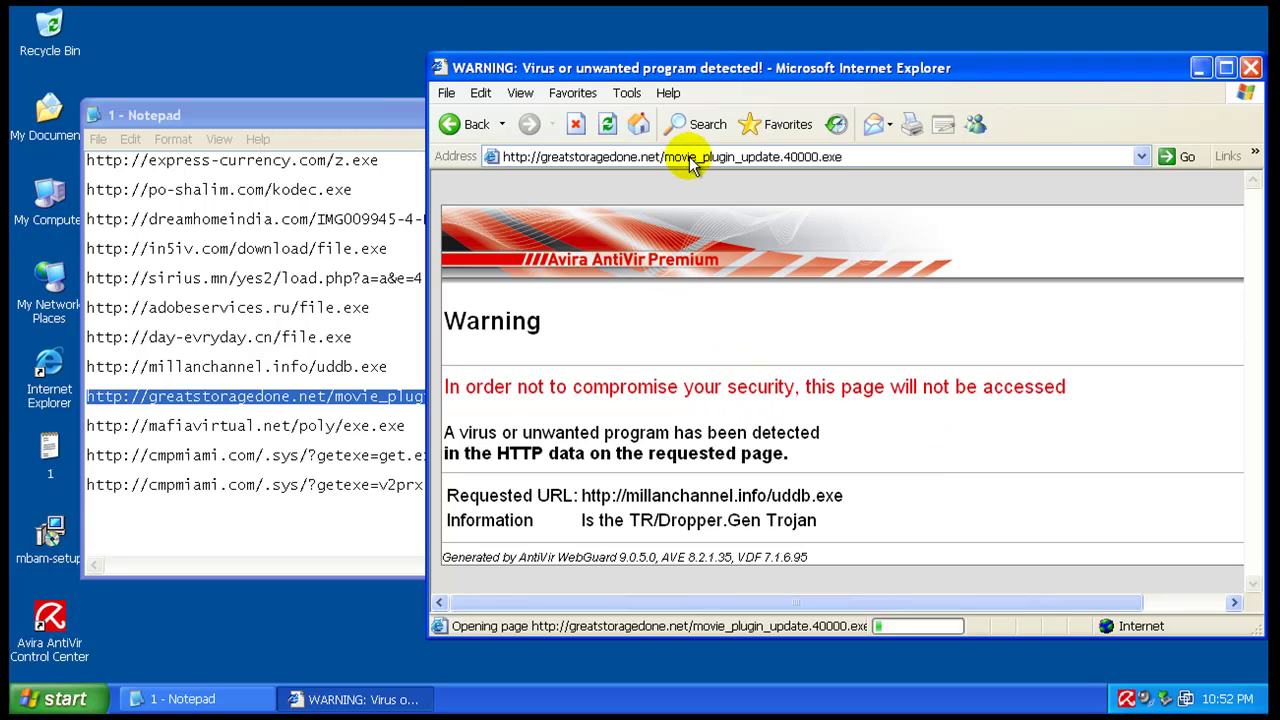
- Load the mafiavirtual.net URL and run the downloaded exe.exe file
double_click(388, 428)
right_click(388, 429)
left_click(455, 485)
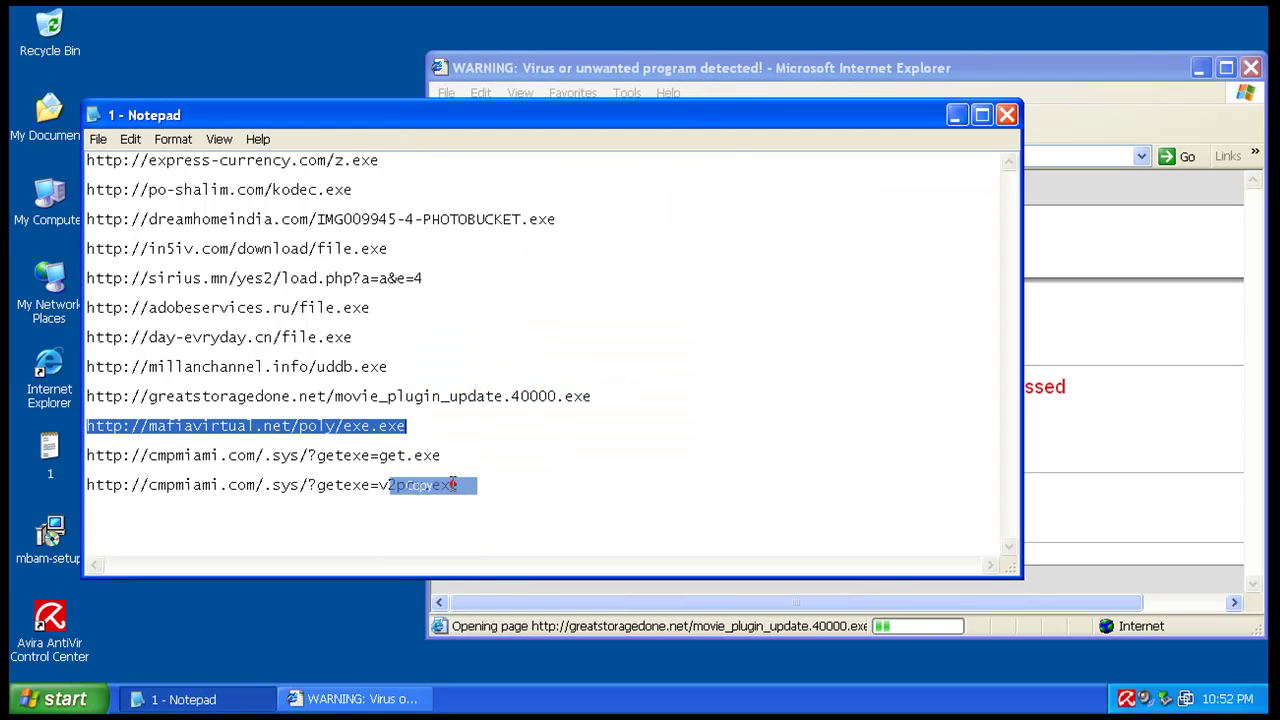
left_click(765, 70)
left_click(728, 156)
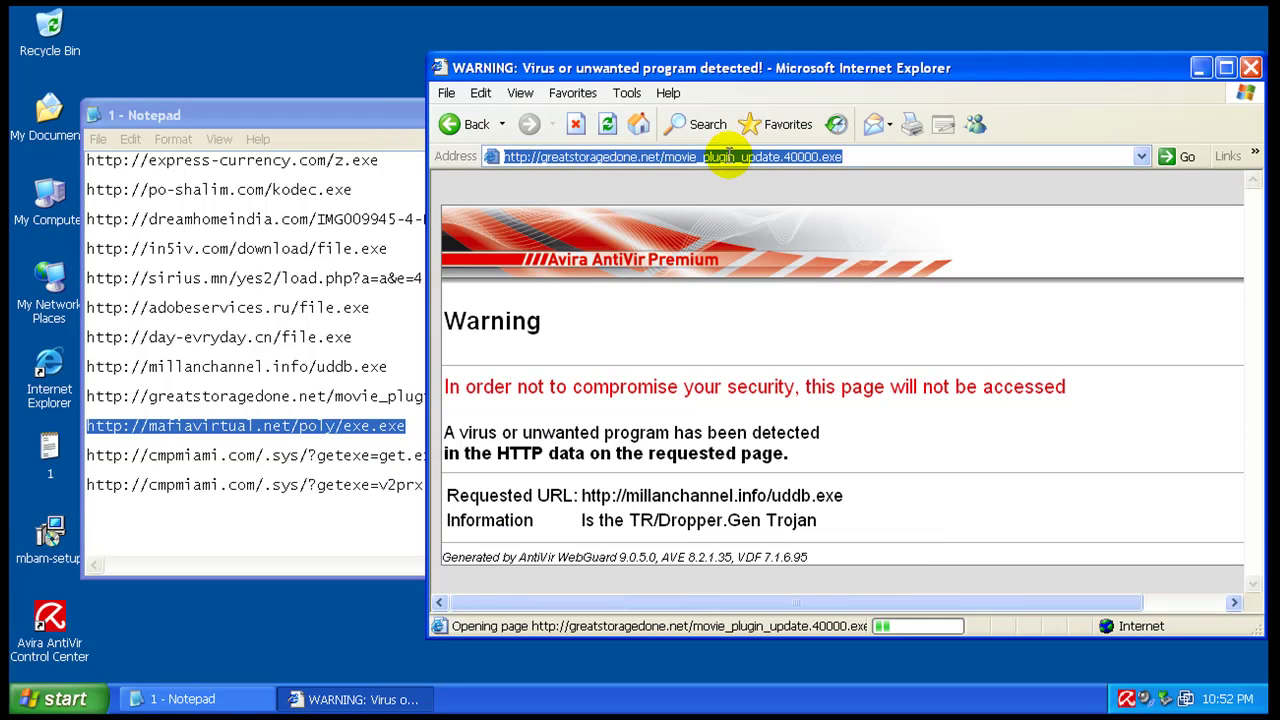
right_click(728, 156)
left_click(793, 229)
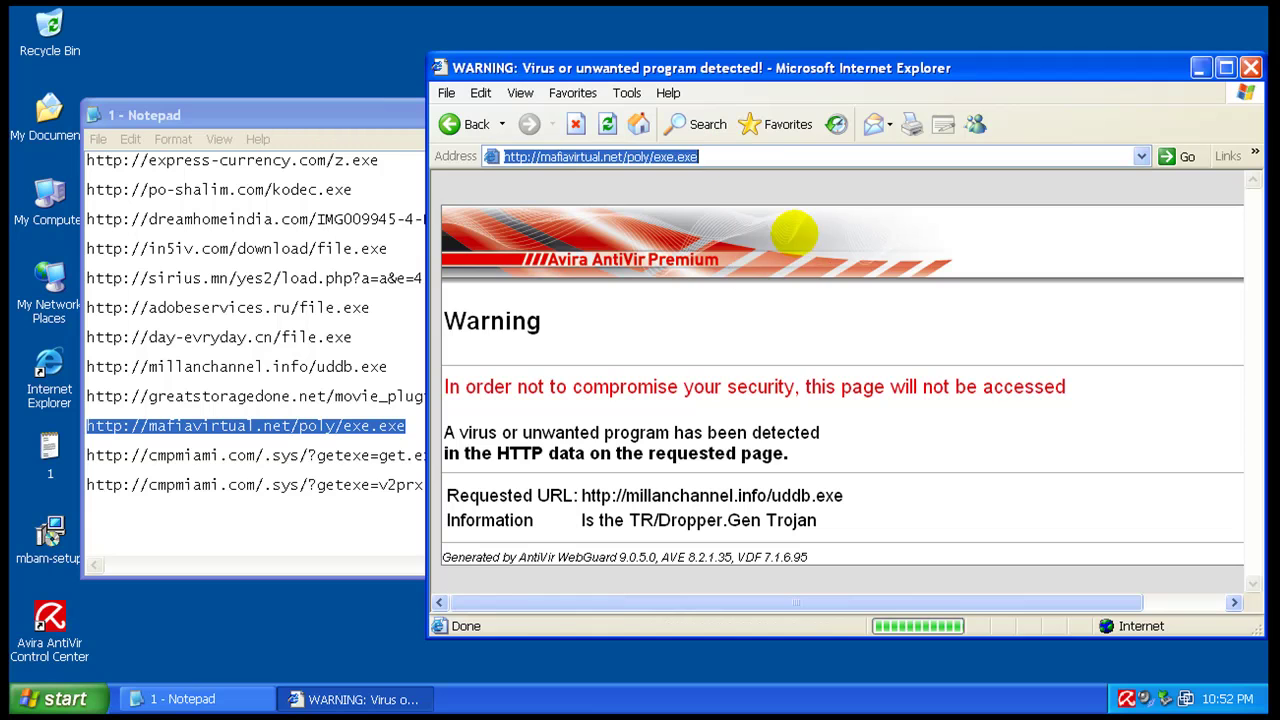
key("Return")
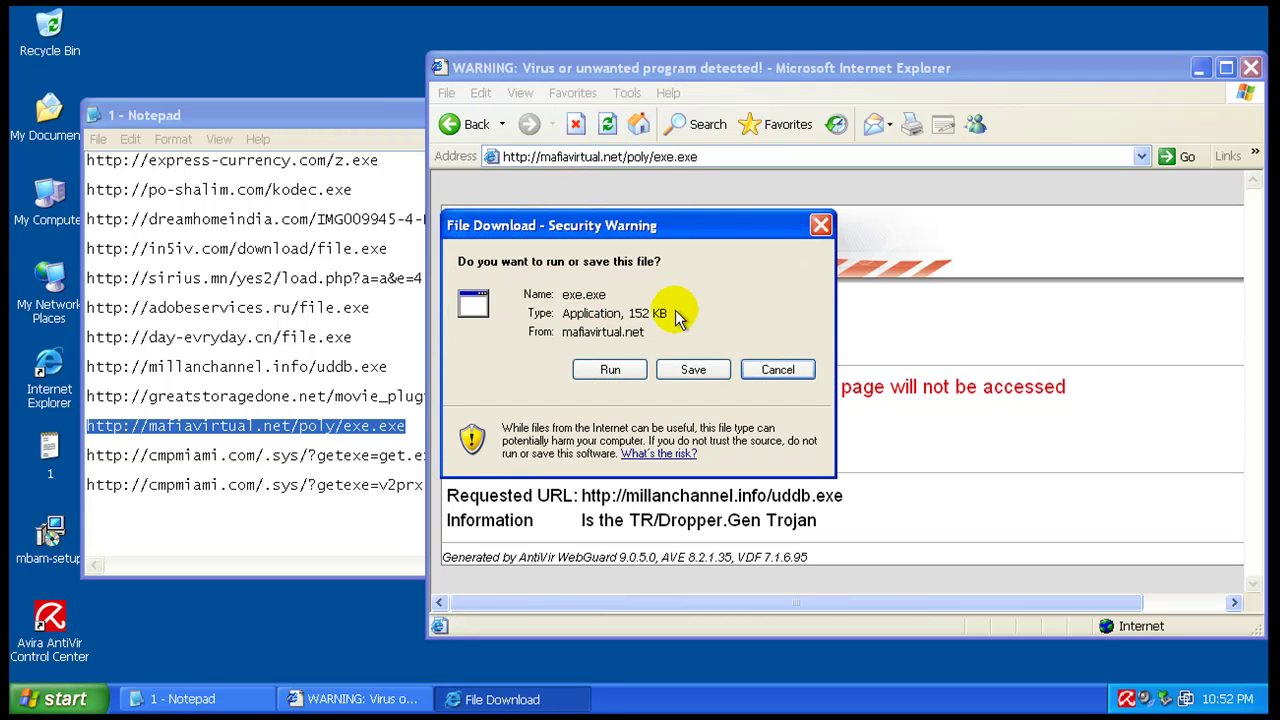
left_click(620, 369)
left_click(680, 348)
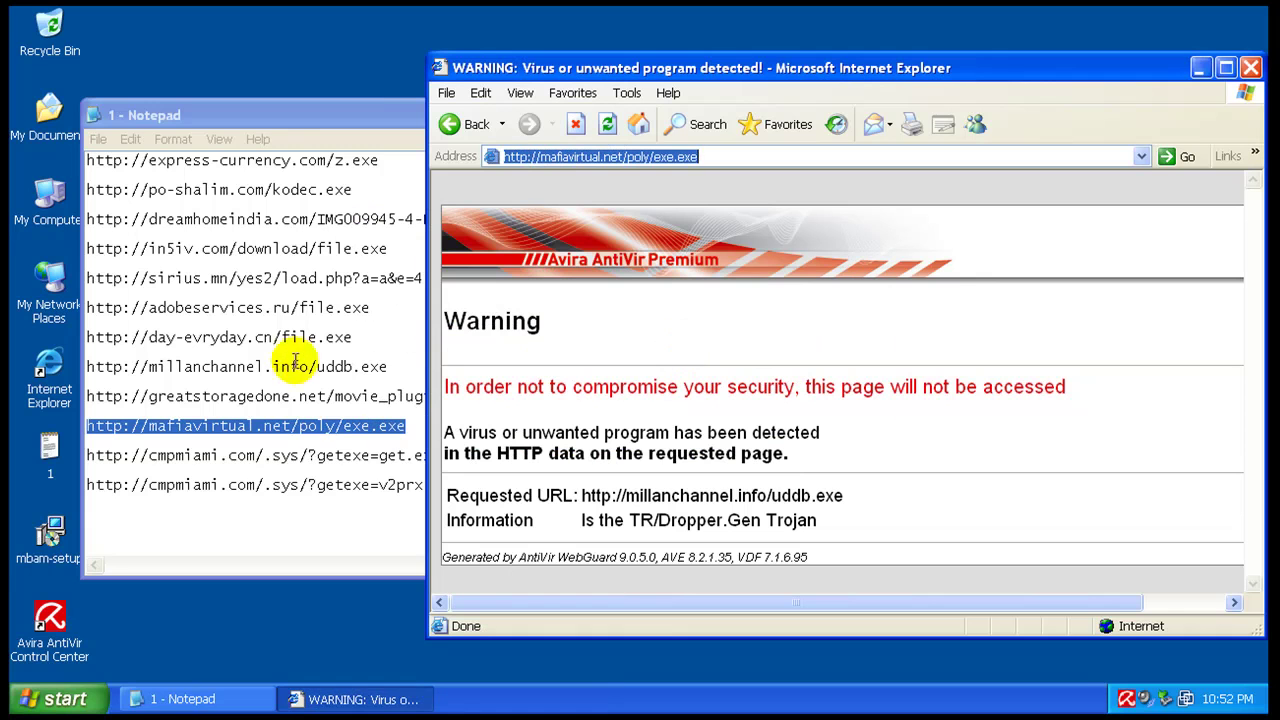
- Load the cmpmiami.com get.exe URL so WebGuard blocks it as malware
double_click(320, 455)
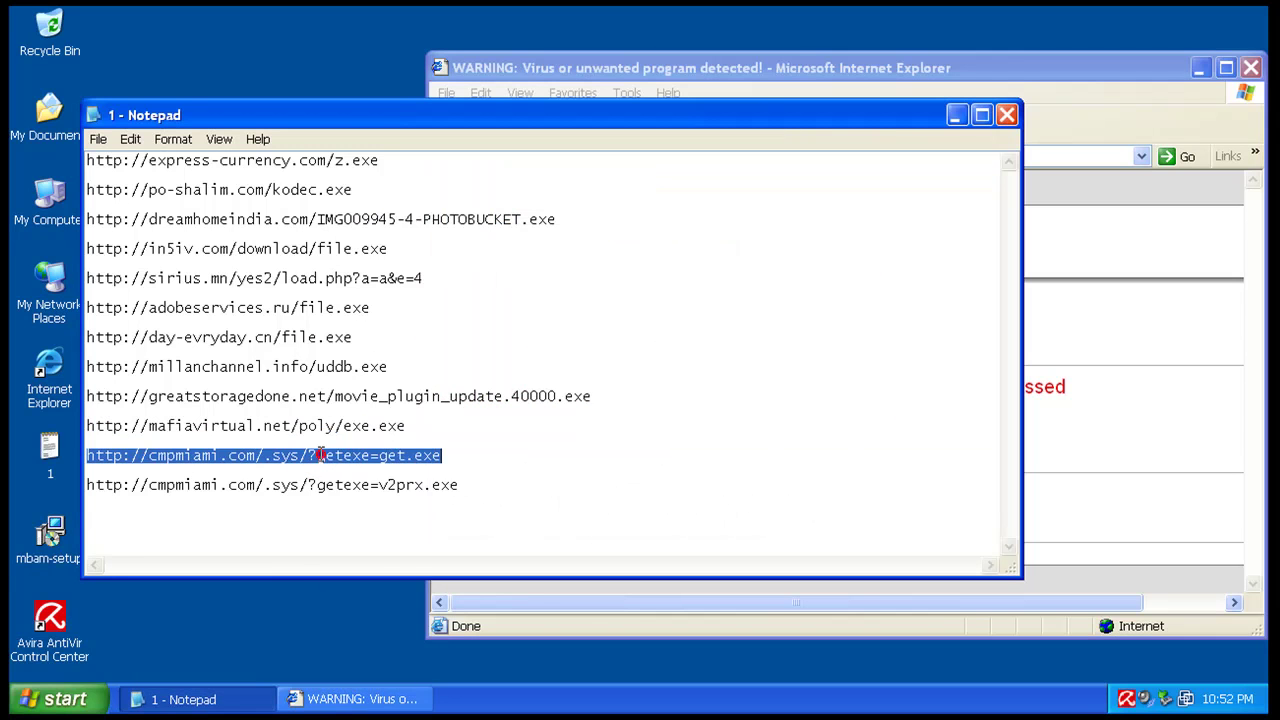
right_click(323, 452)
left_click(358, 512)
left_click(596, 67)
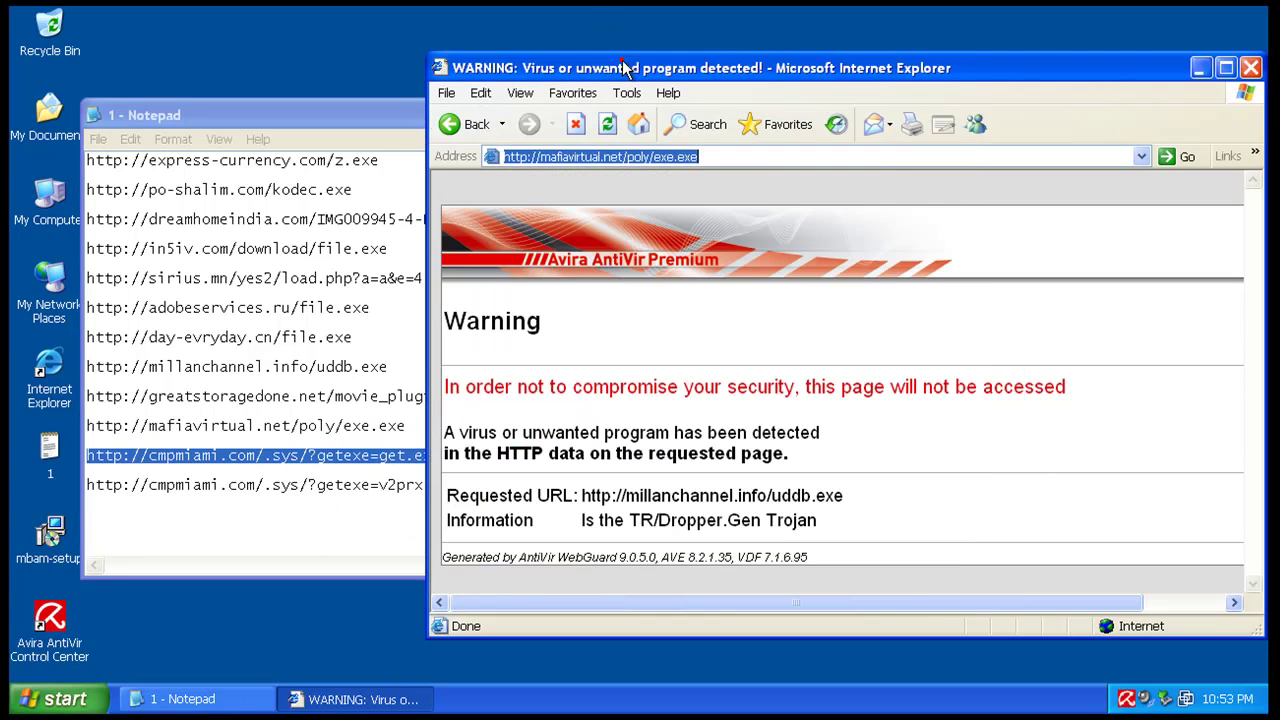
left_click(603, 157)
right_click(608, 157)
left_click(648, 229)
key("Return")
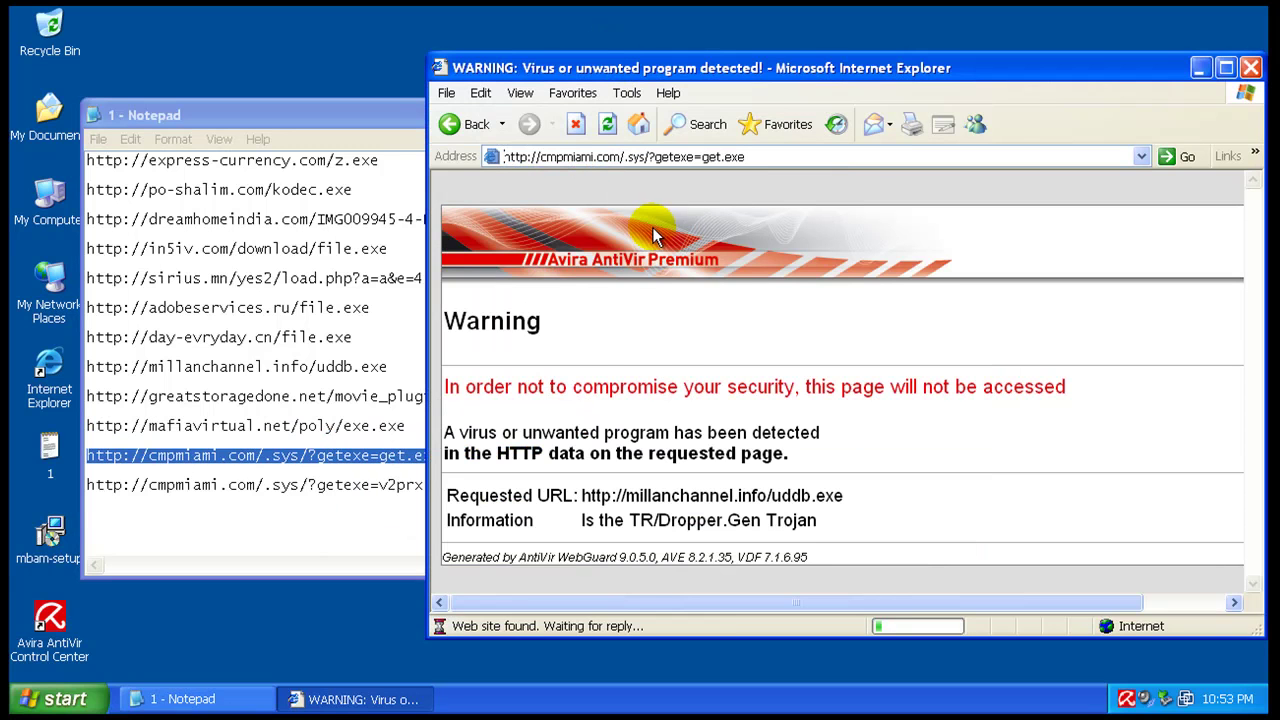
scroll(650, 378, "down", 3)
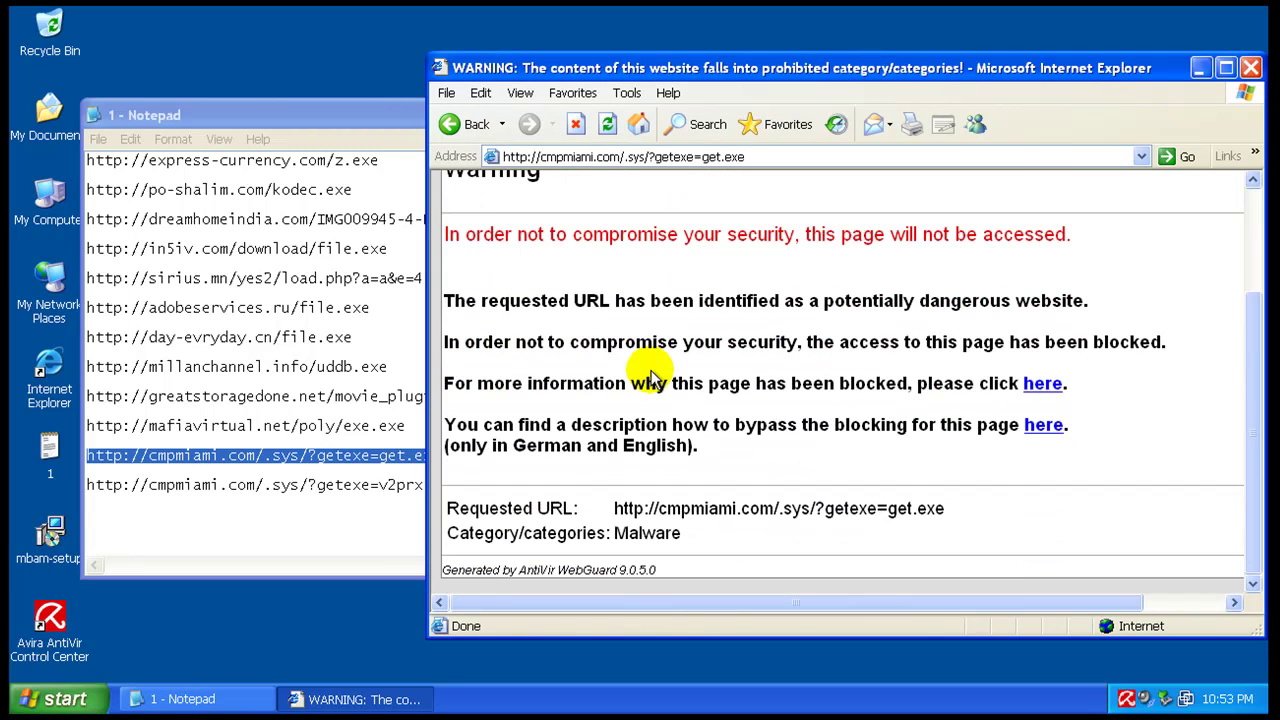
- Load the cmpmiami.com v2prx.exe URL, then close Internet Explorer
left_click(343, 484)
double_click(343, 484)
right_click(343, 484)
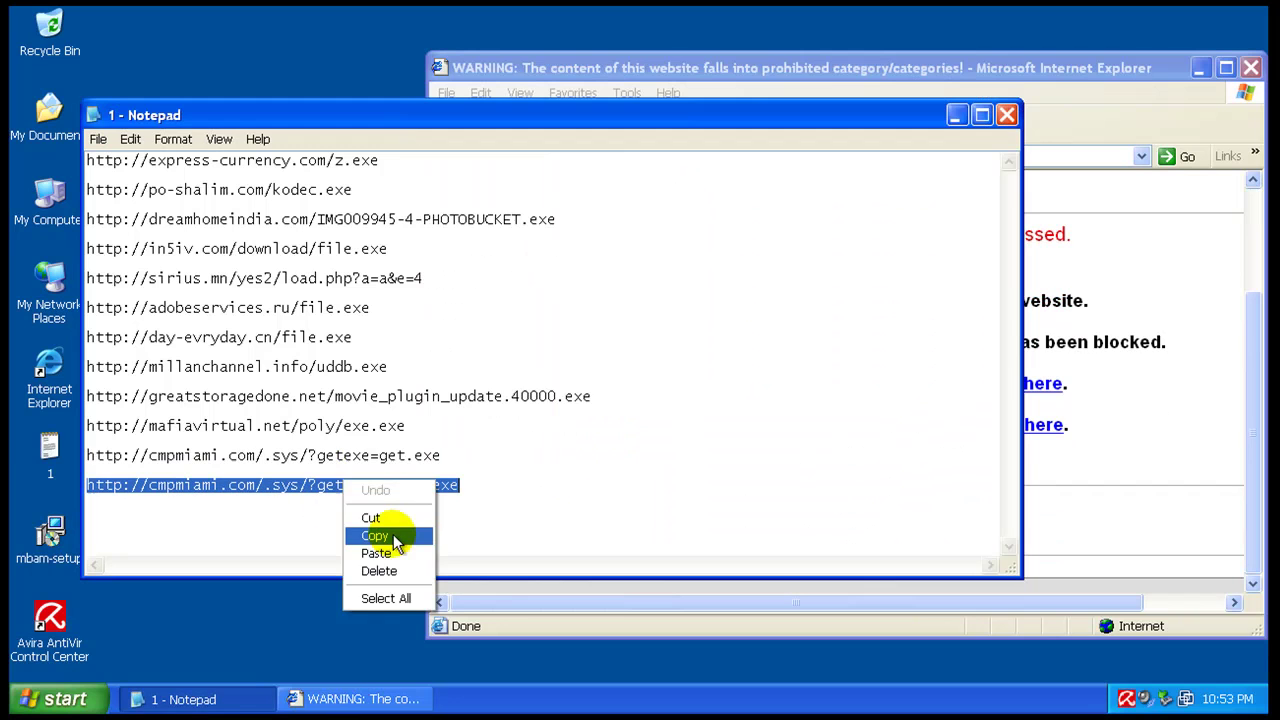
left_click(380, 535)
left_click(812, 66)
left_click(787, 155)
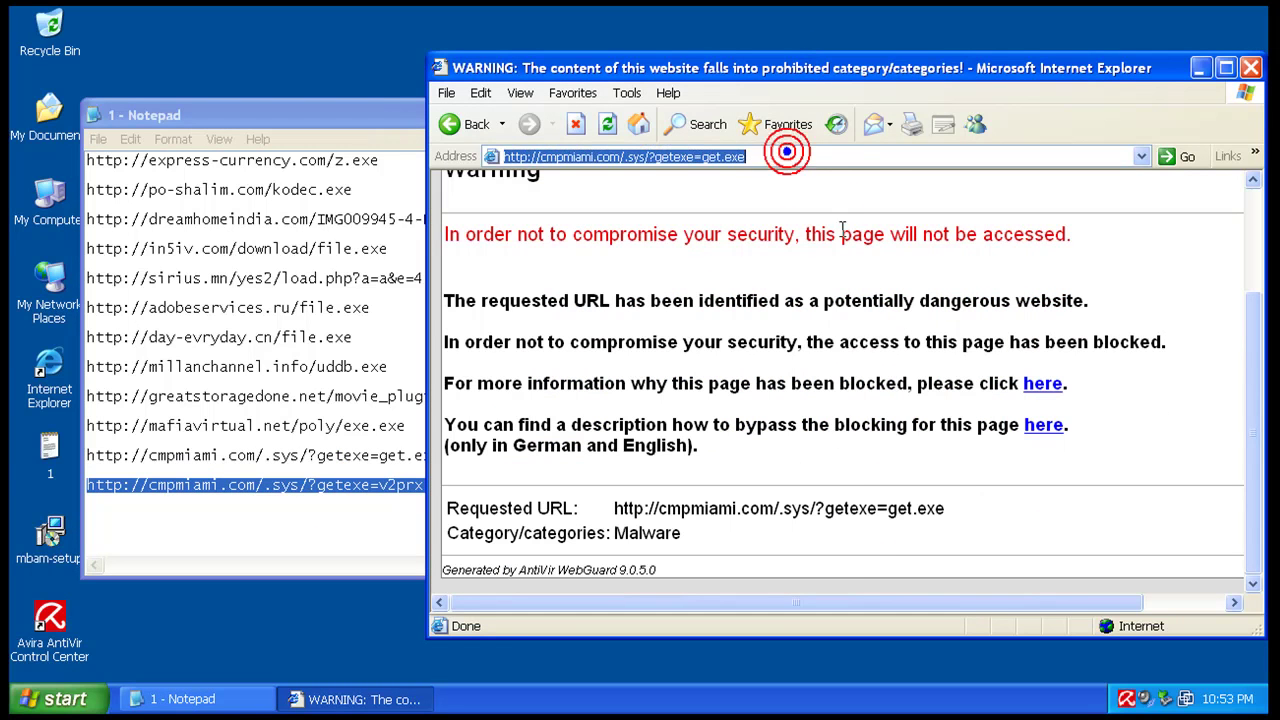
right_click(825, 159)
left_click(868, 229)
key("Return")
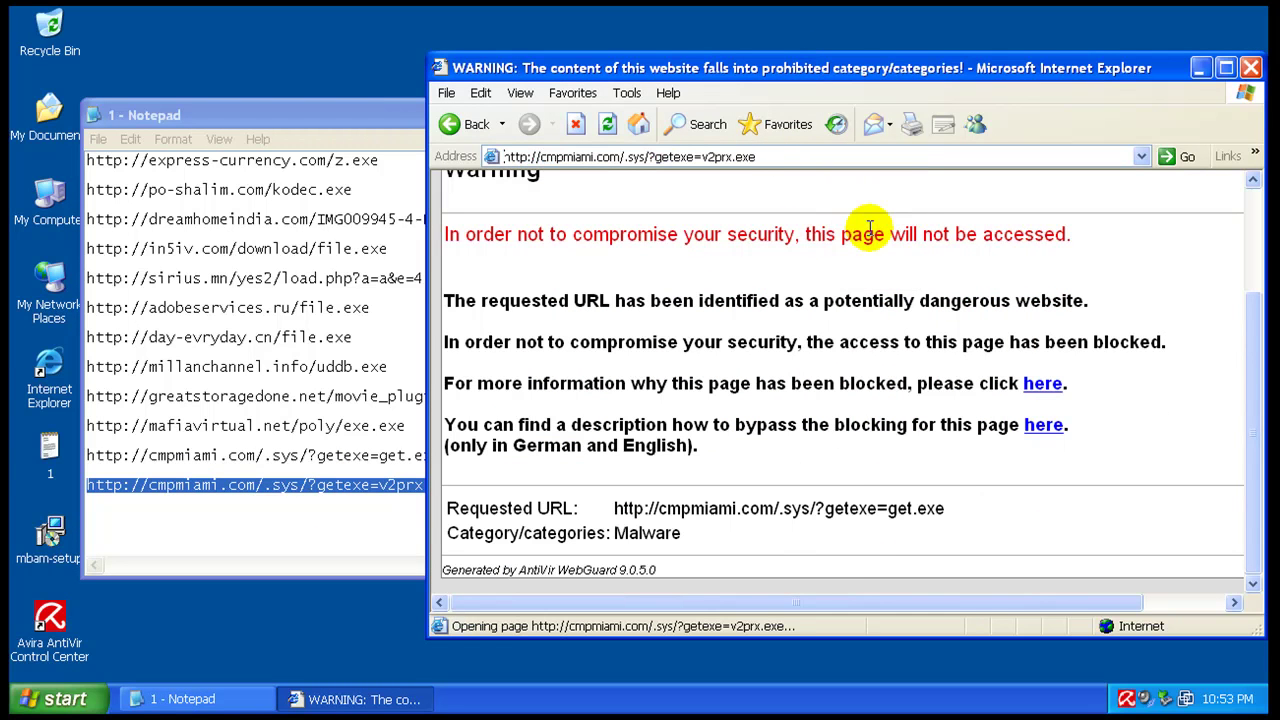
scroll(900, 328, "down", 5)
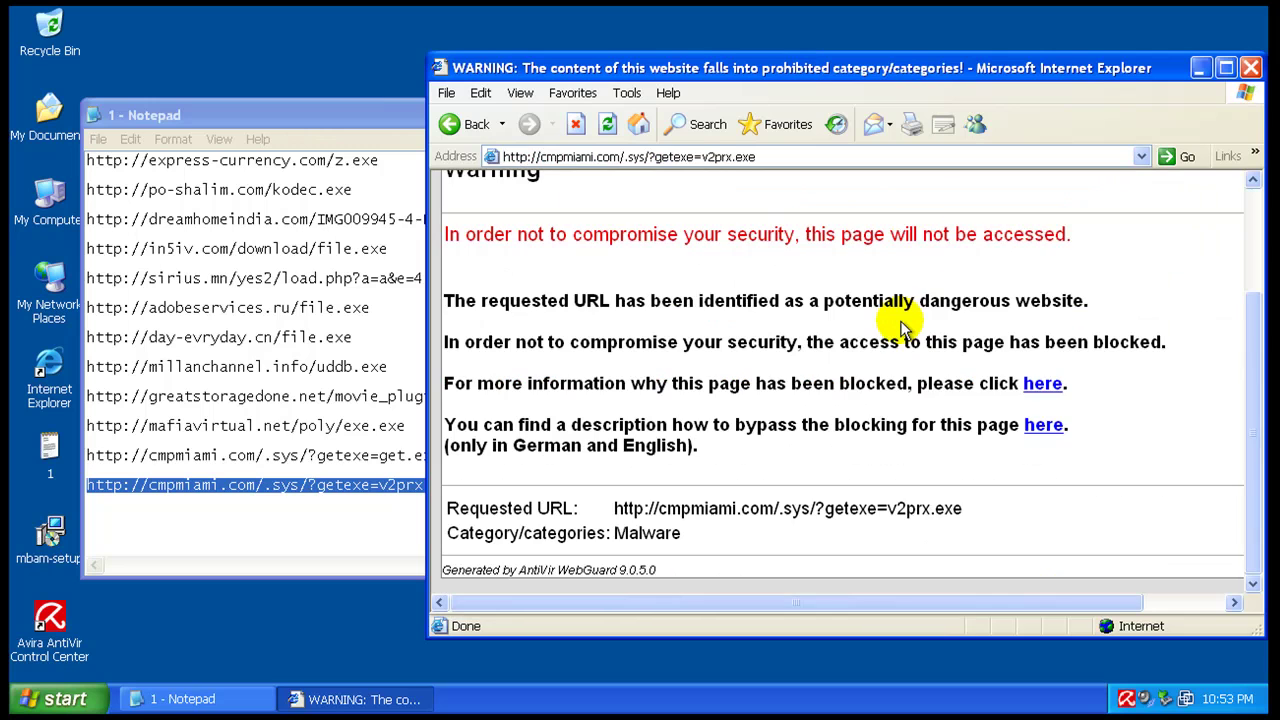
left_click(1250, 67)
- Close Notepad, open Avira AntiVir Premium and dismiss the evaluation license notice
left_click(1007, 116)
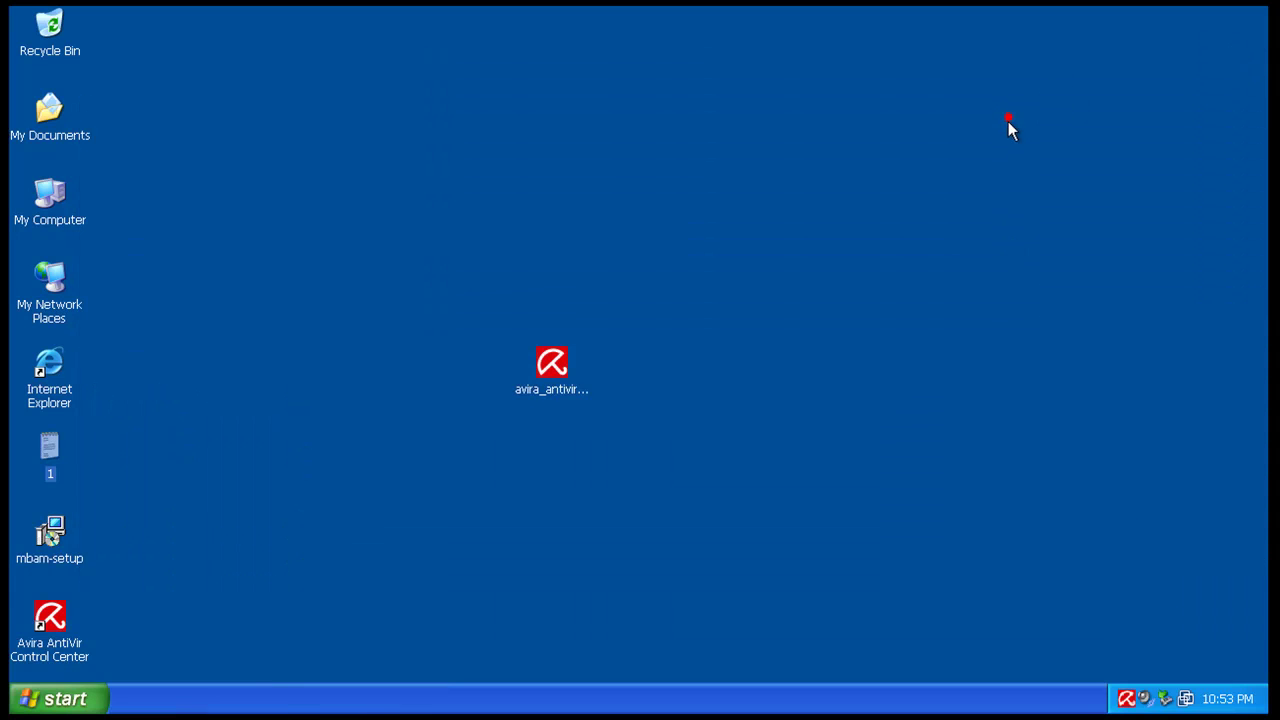
left_click(1126, 698)
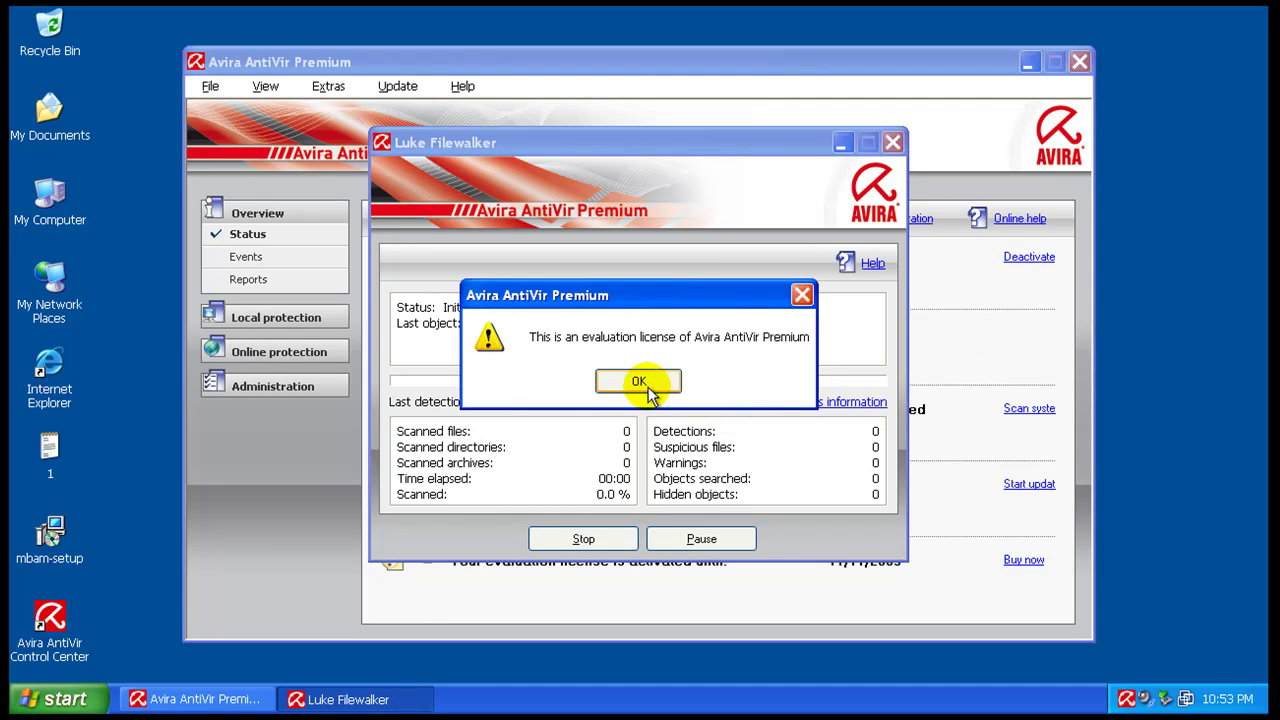
left_click(641, 384)
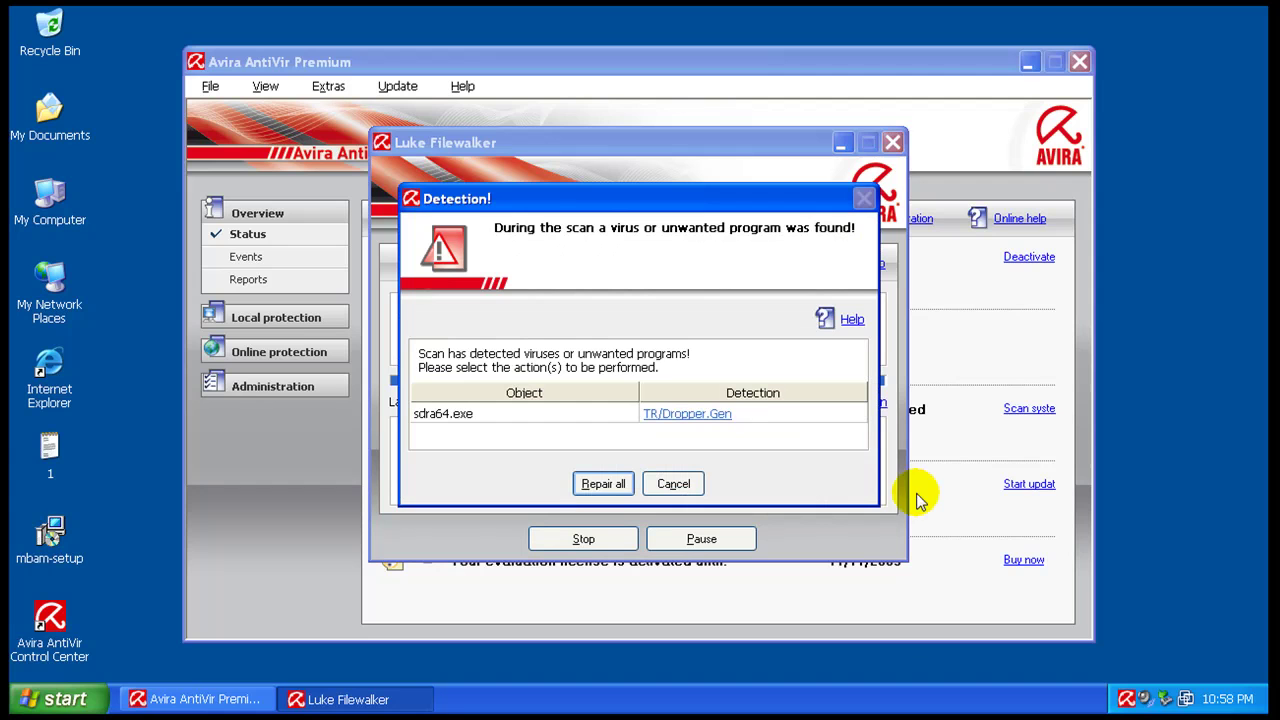
- Repair the sdra64.exe TR/Dropper.Gen detection, end the full scan and acknowledge the locked-file warning
left_click(789, 463)
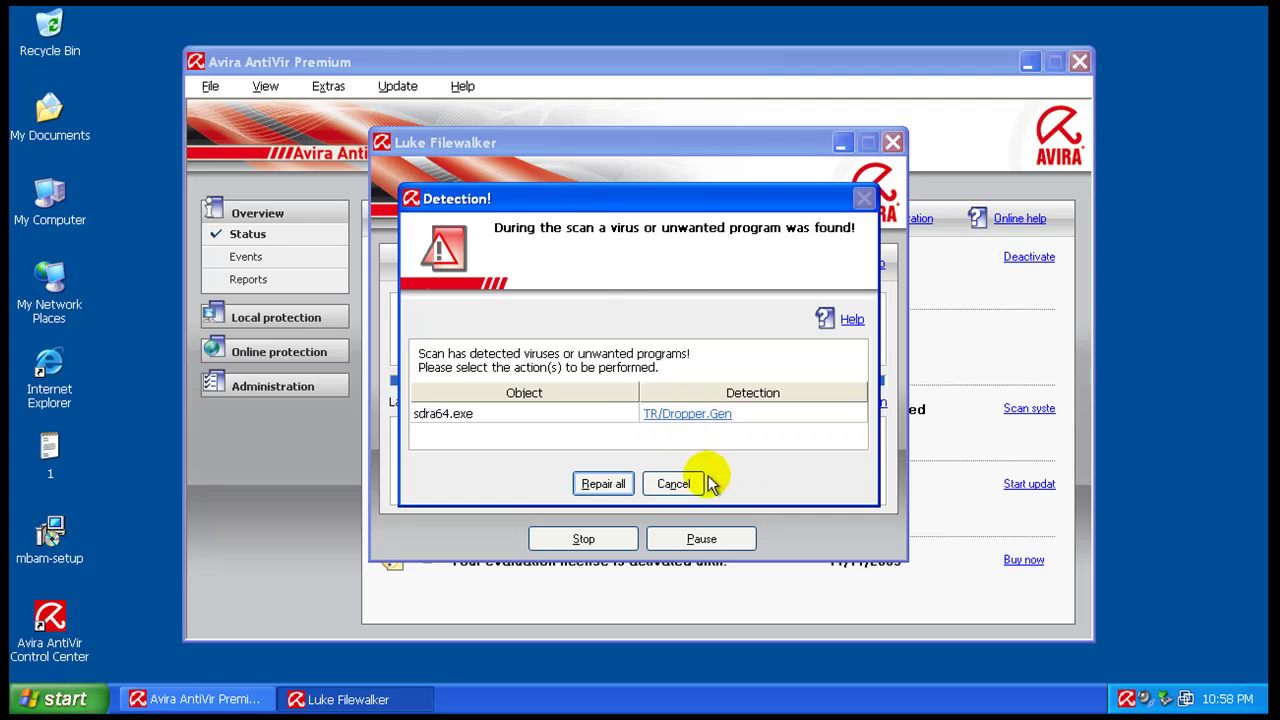
left_click(604, 484)
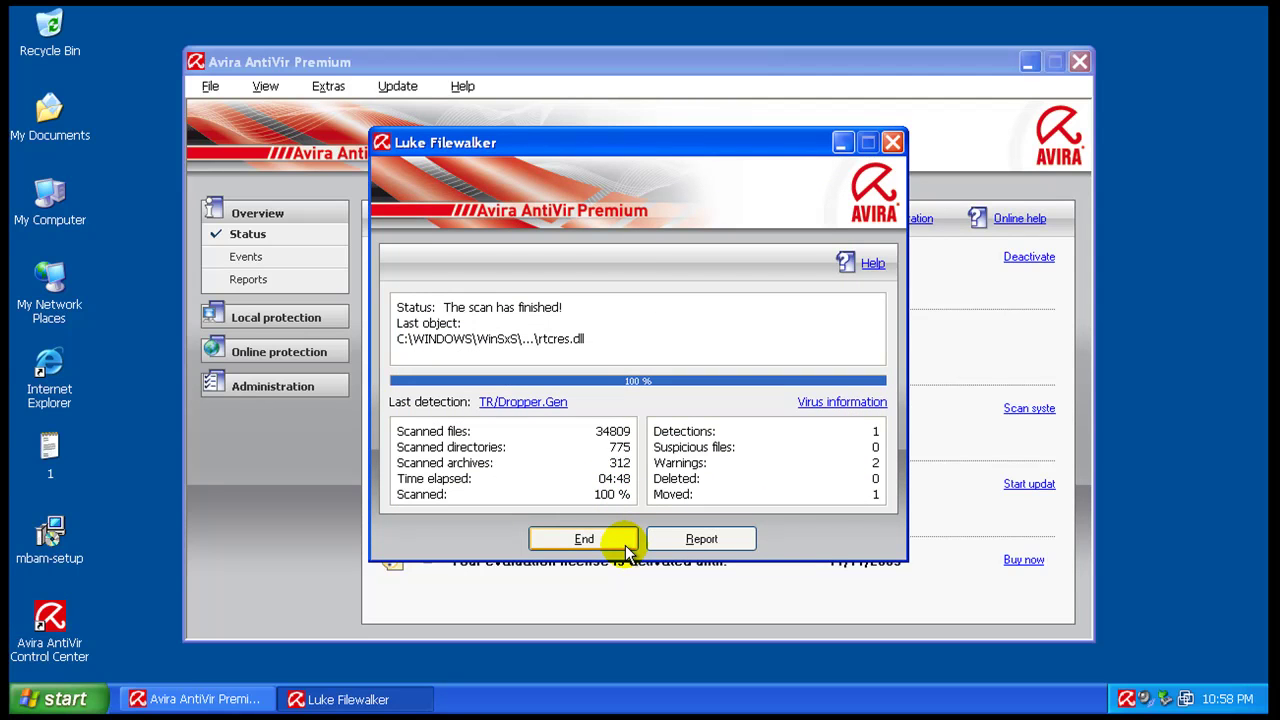
left_click(626, 547)
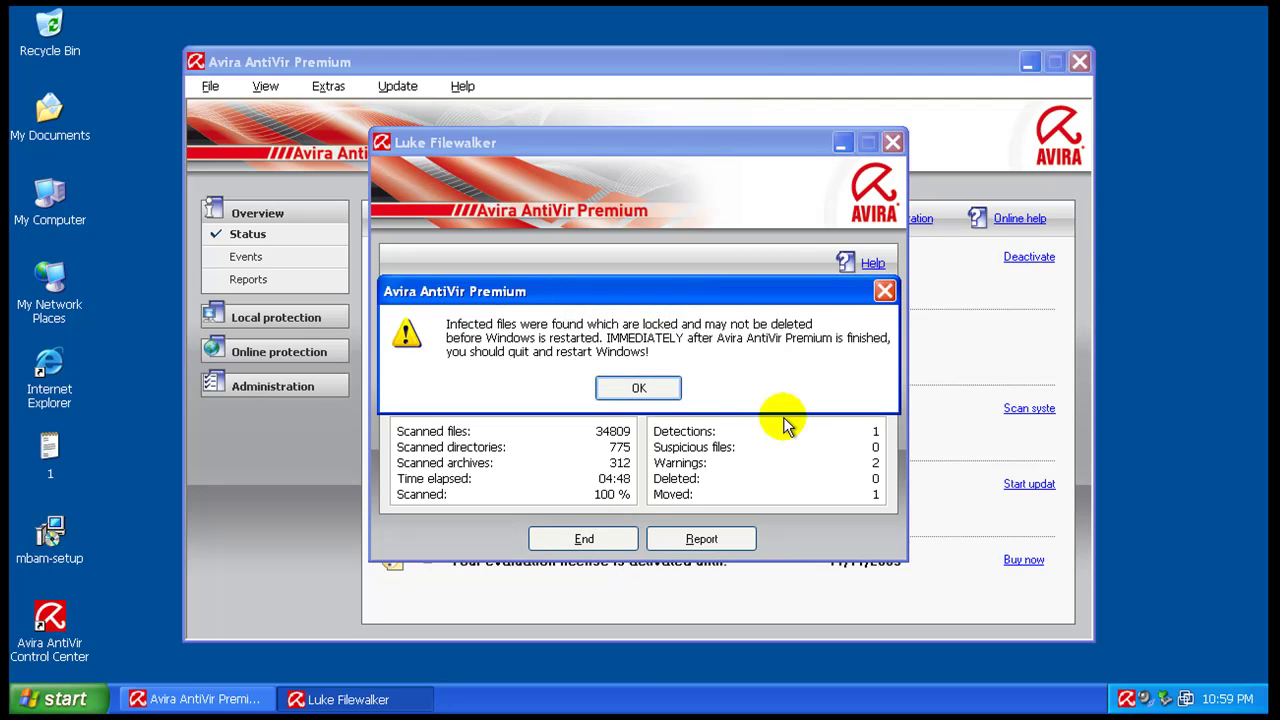
left_click(640, 389)
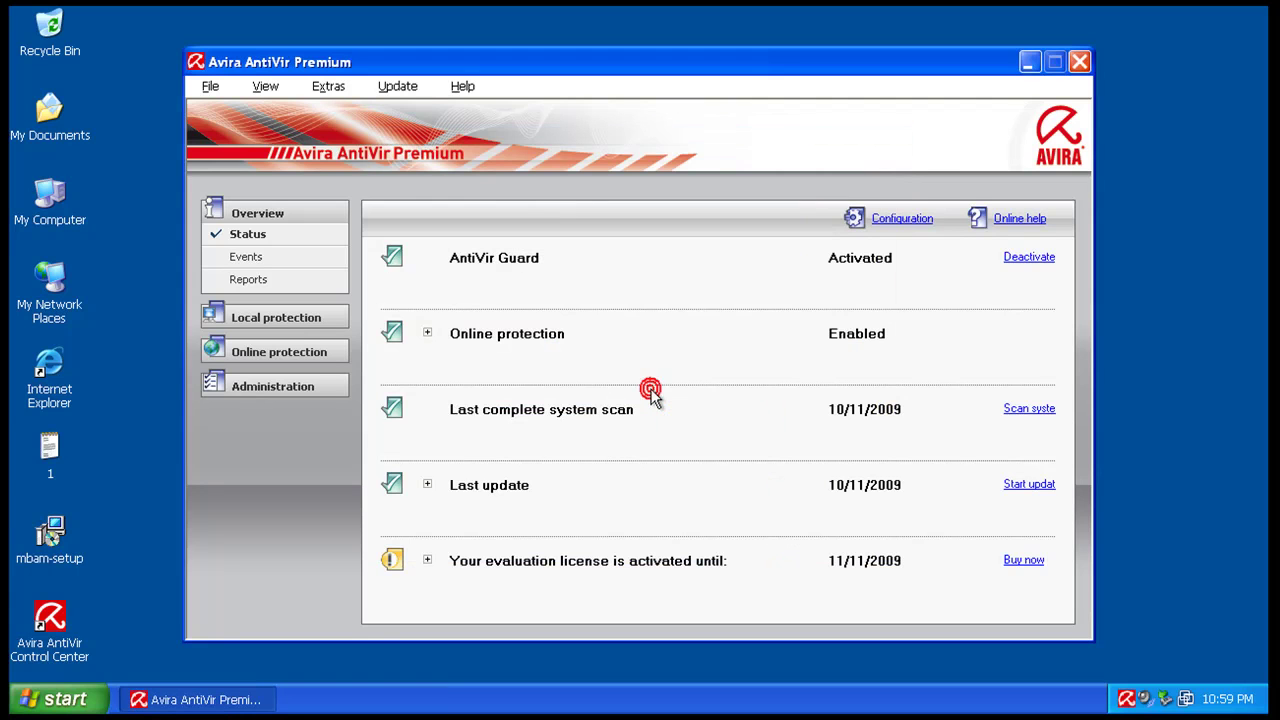
- Close Avira and restart Windows XP via Start > Turn Off Computer > Restart
left_click(1080, 61)
left_click(50, 697)
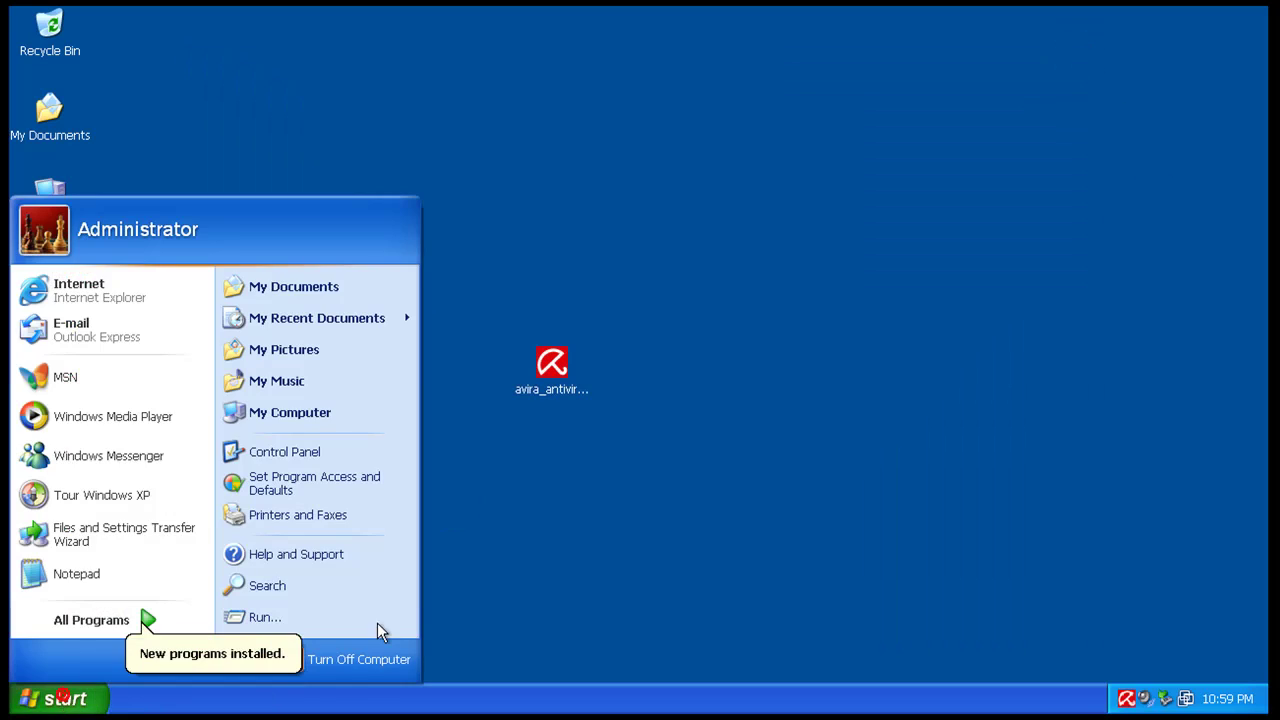
left_click(366, 660)
left_click(722, 274)
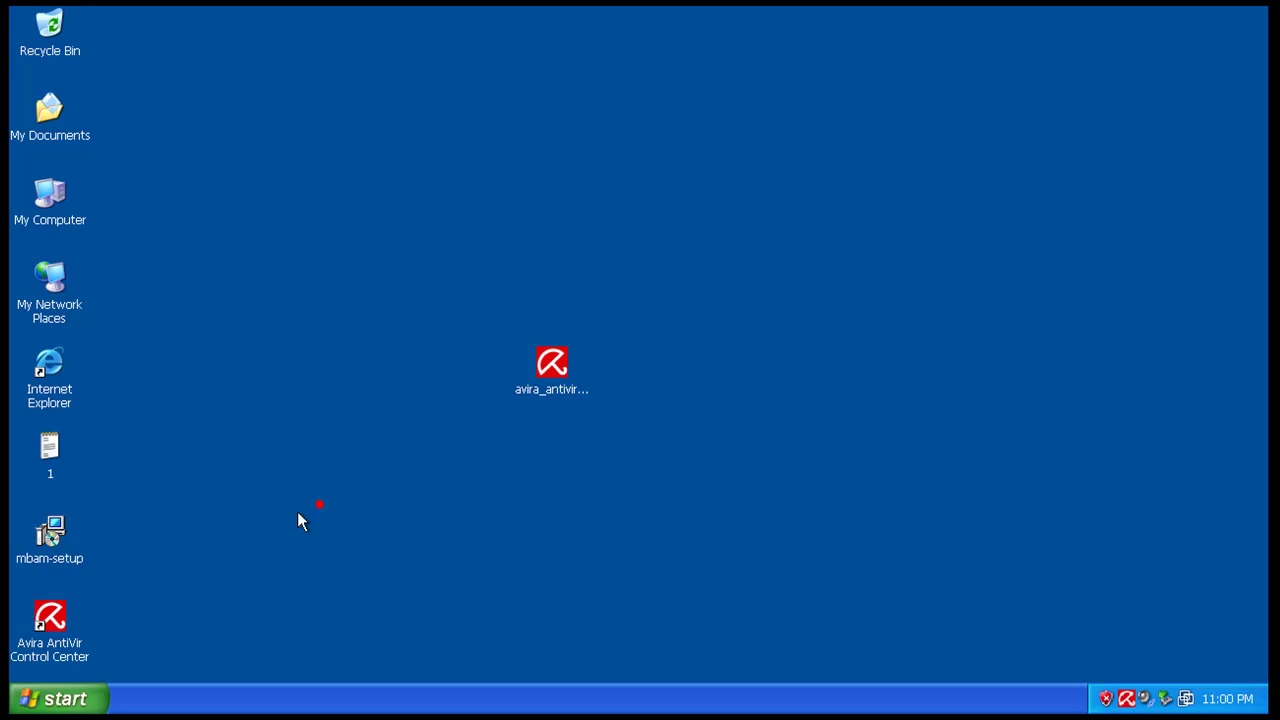
- Install Malwarebytes from mbam-setup with default location, Start Menu folder and desktop icon, then launch the updater
double_click(64, 533)
left_click(688, 409)
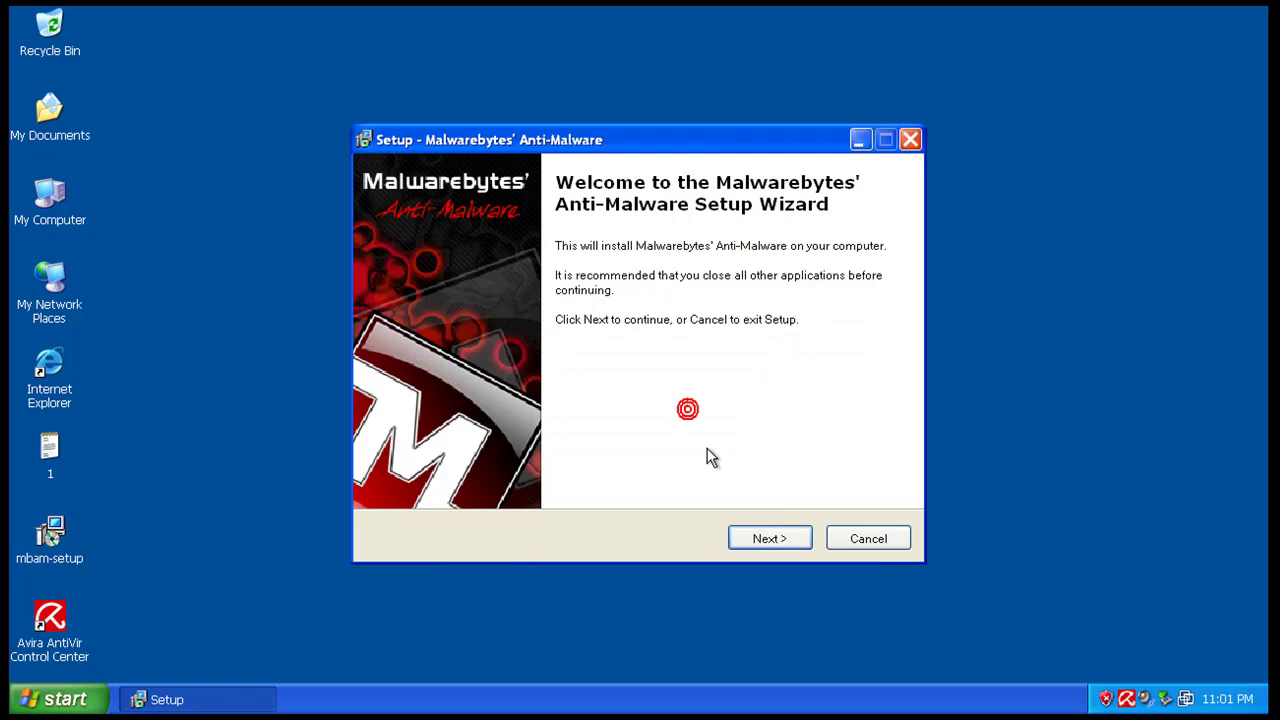
left_click(780, 537)
left_click(510, 469)
left_click(767, 545)
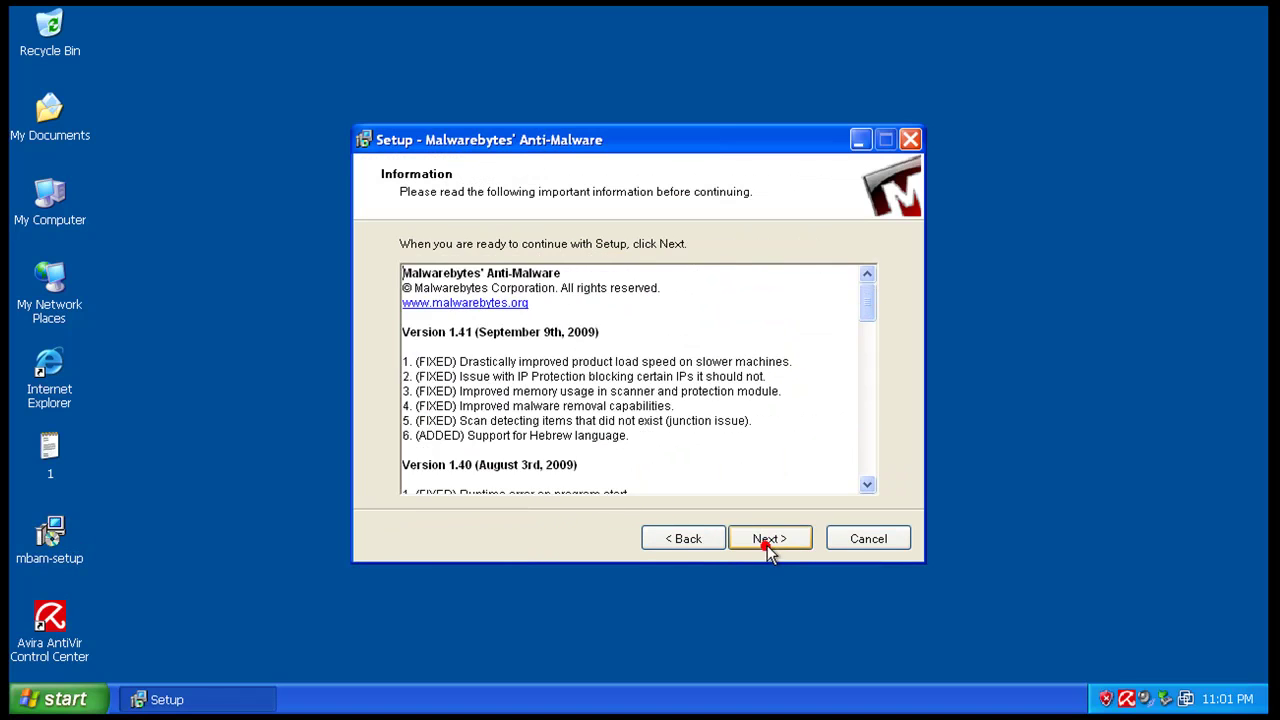
left_click(767, 545)
left_click(780, 545)
left_click(782, 545)
left_click(782, 545)
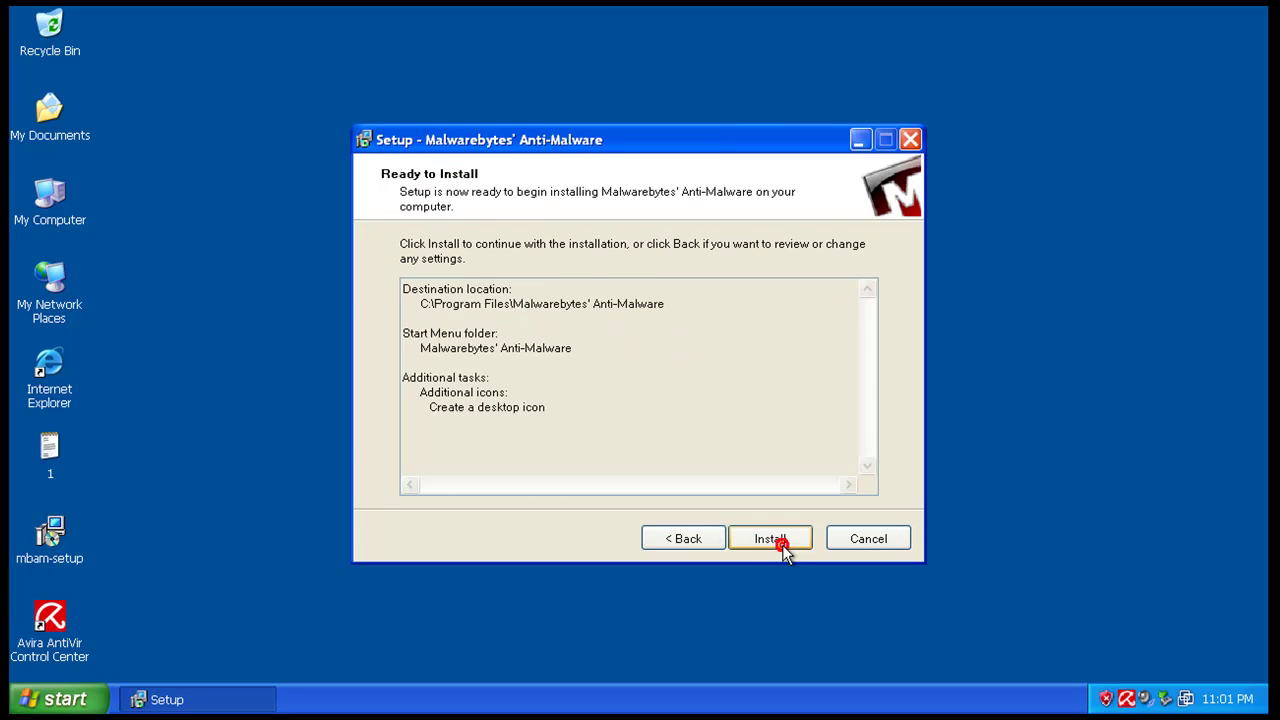
left_click(782, 545)
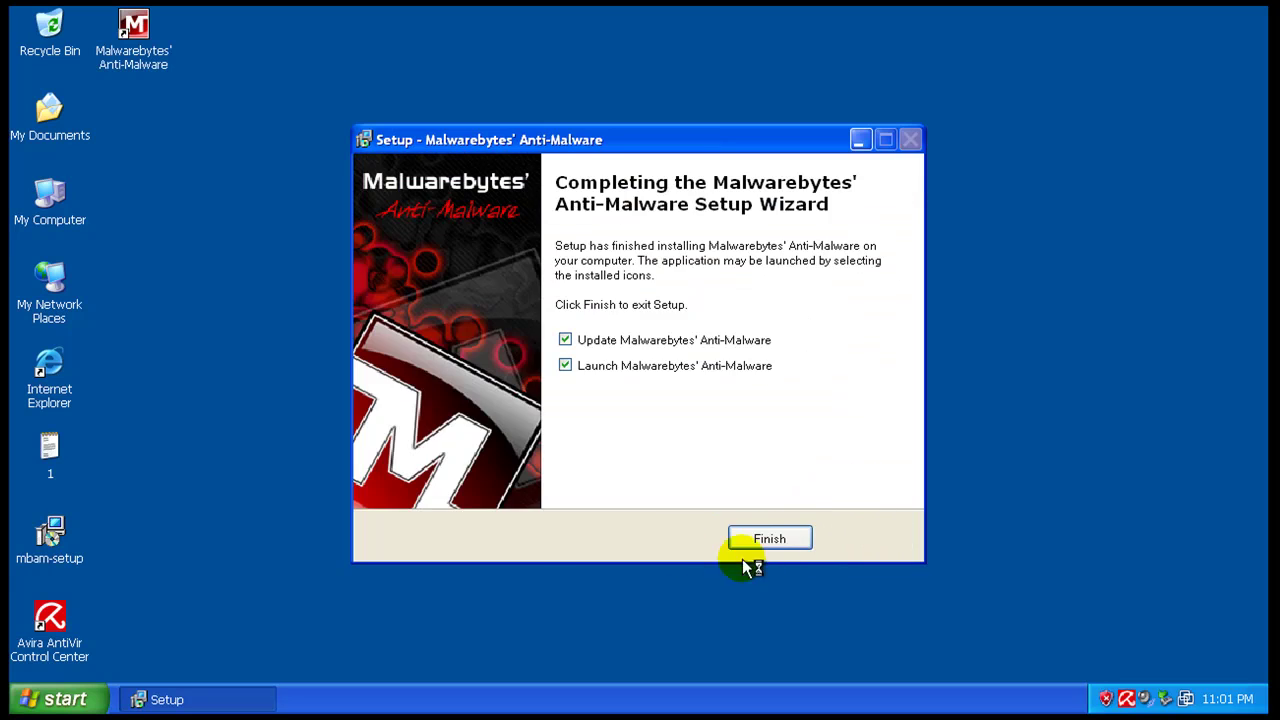
left_click(795, 540)
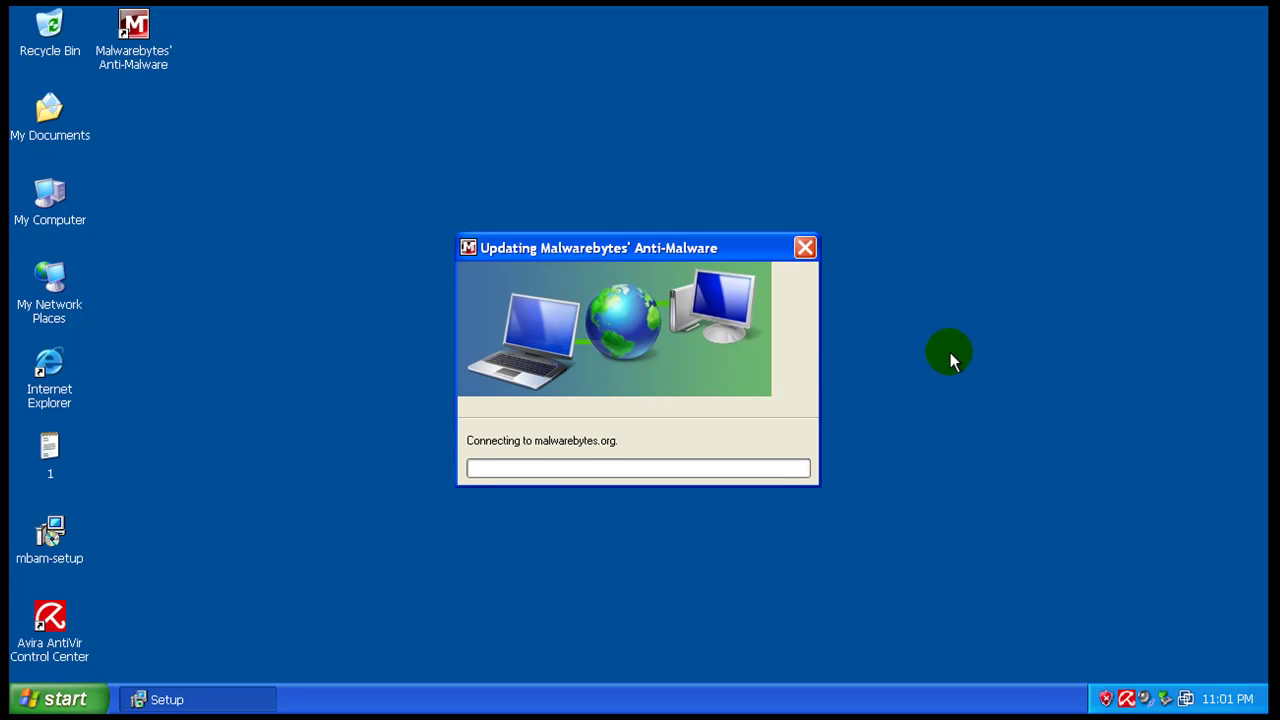
right_click(1064, 678)
left_click(1054, 635)
left_click(138, 87)
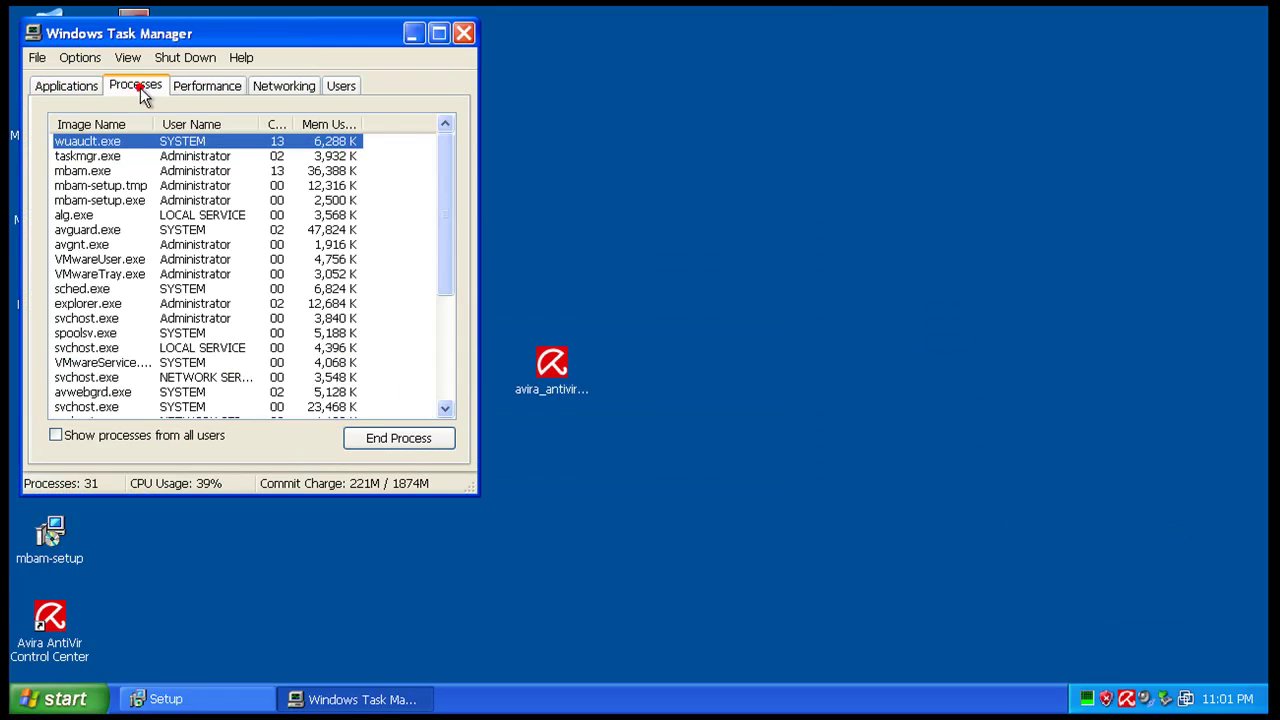
left_click(124, 122)
left_click(88, 170)
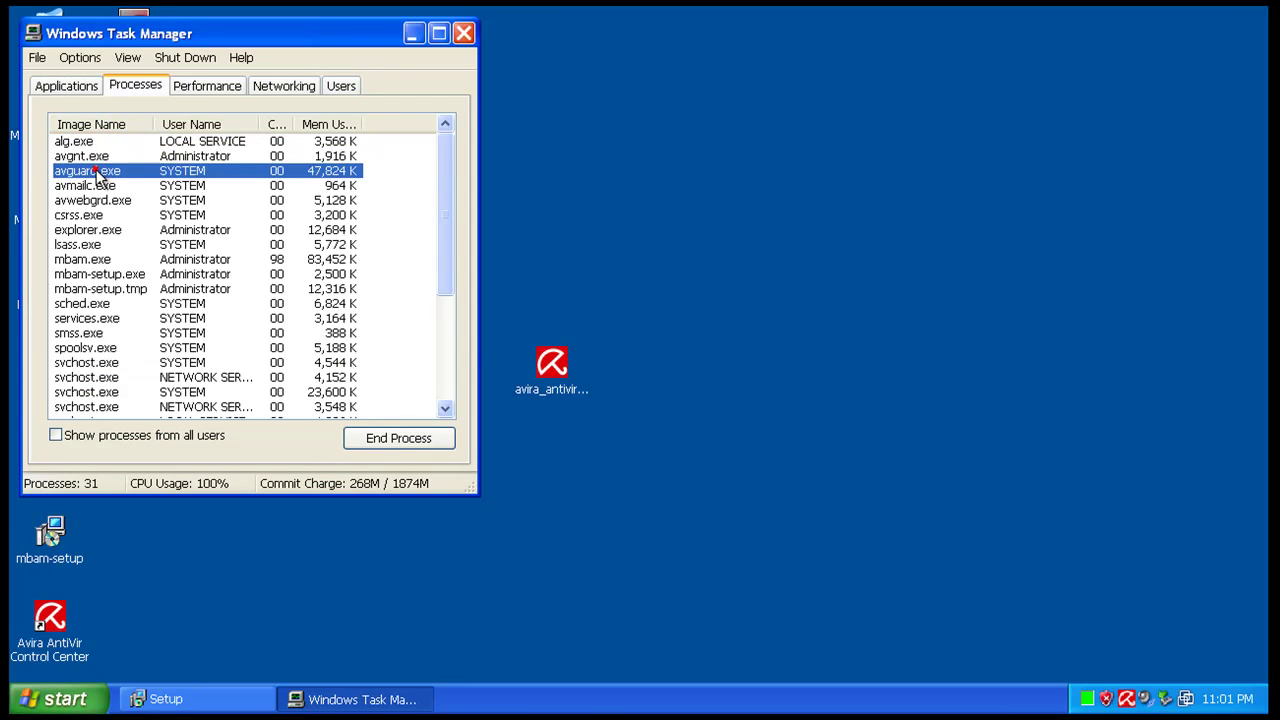
left_click(97, 187)
left_click(95, 143)
left_click(97, 170)
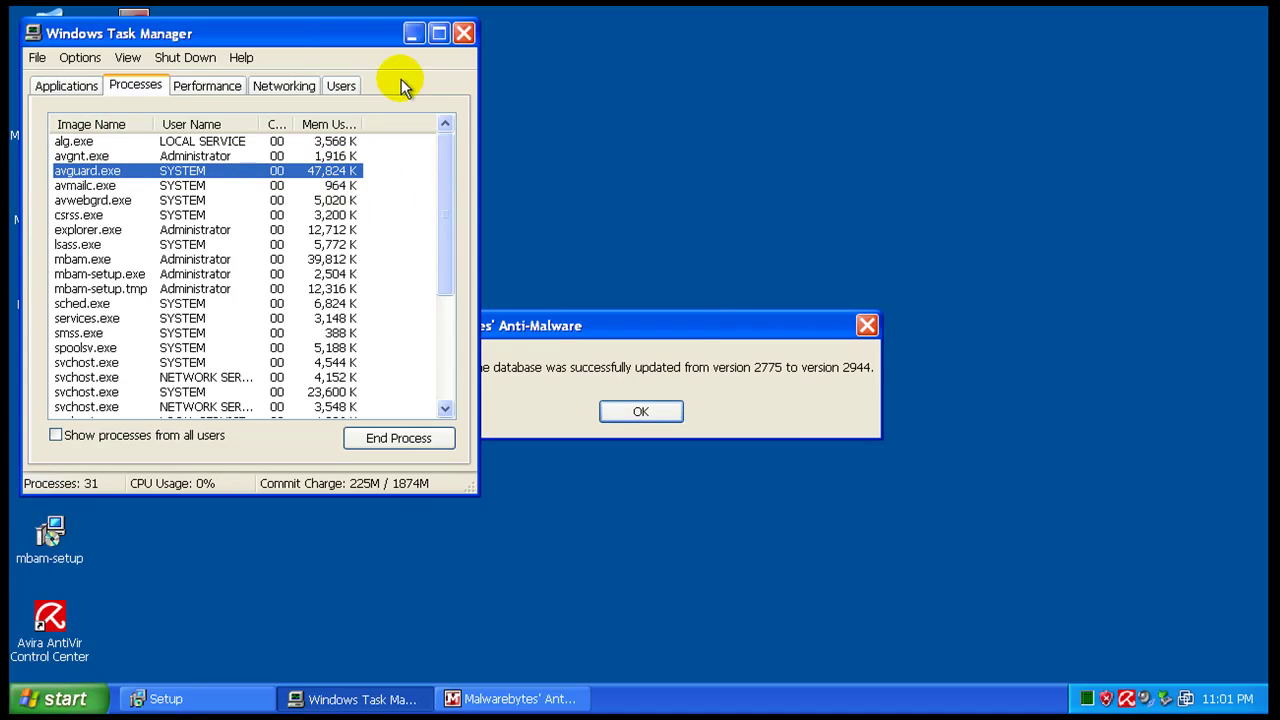
left_click(462, 35)
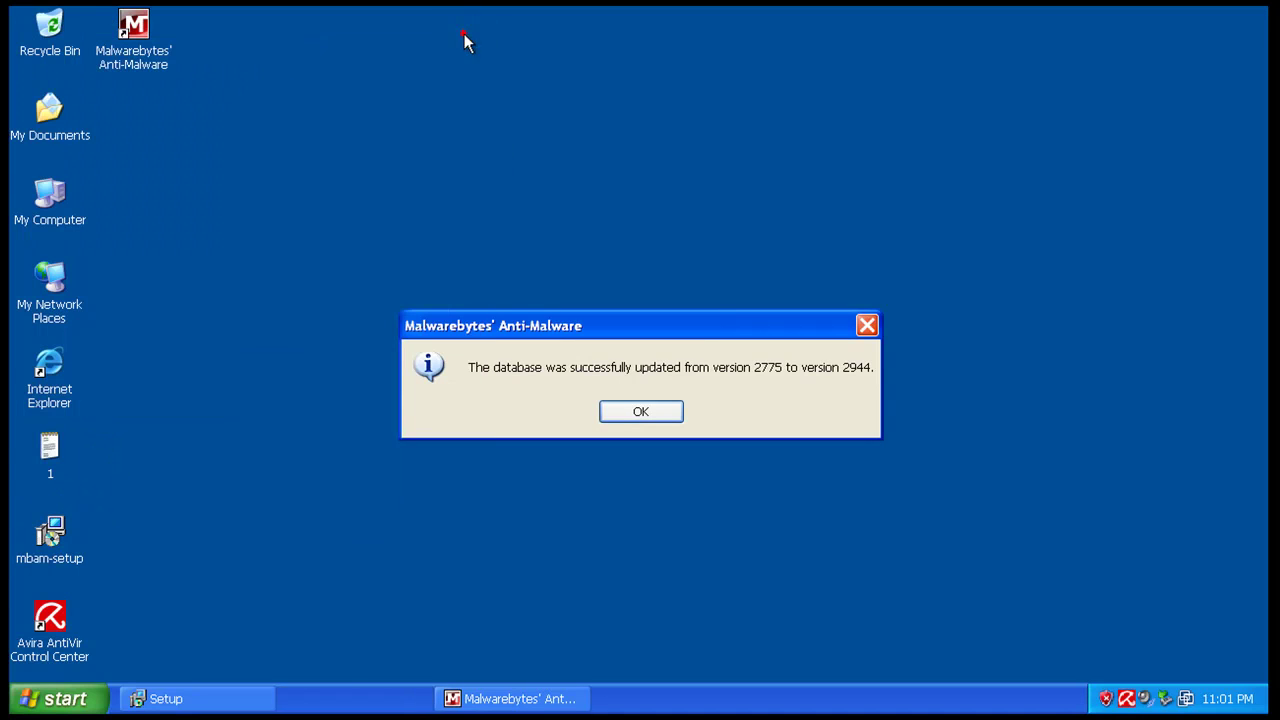
- Confirm the database update, run a quick scan, and acknowledge its completion
left_click(652, 412)
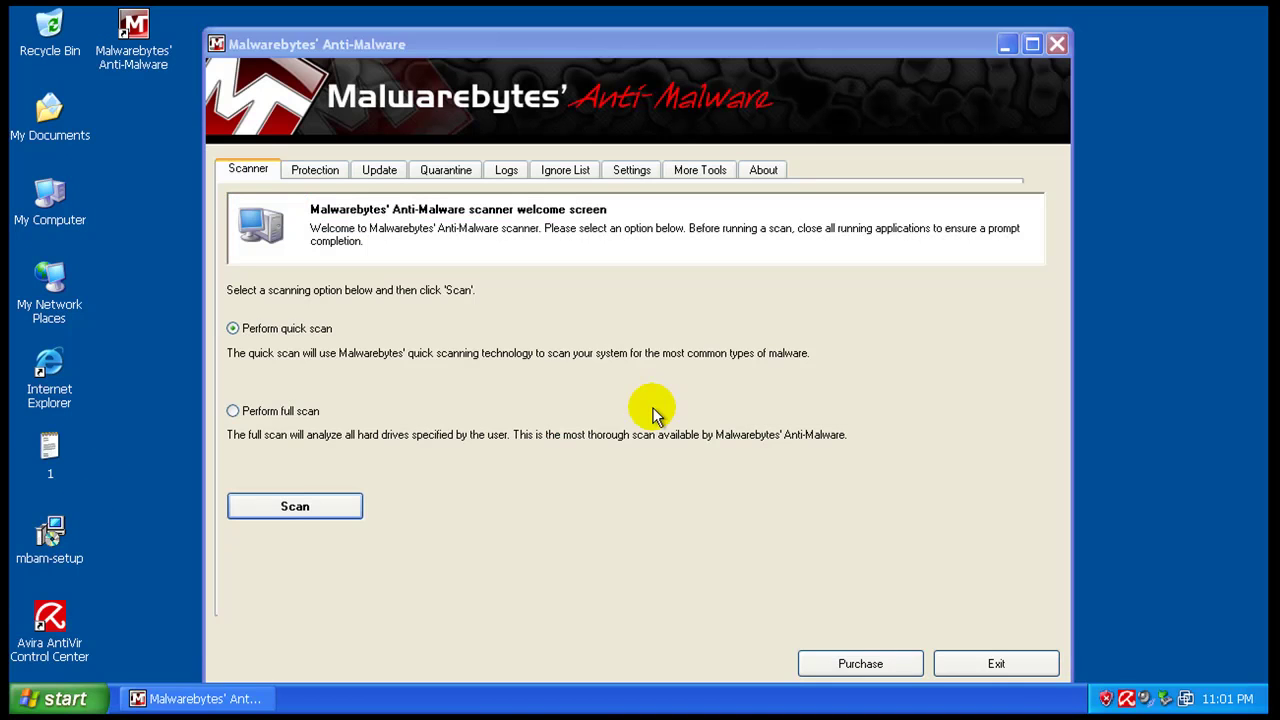
left_click(349, 503)
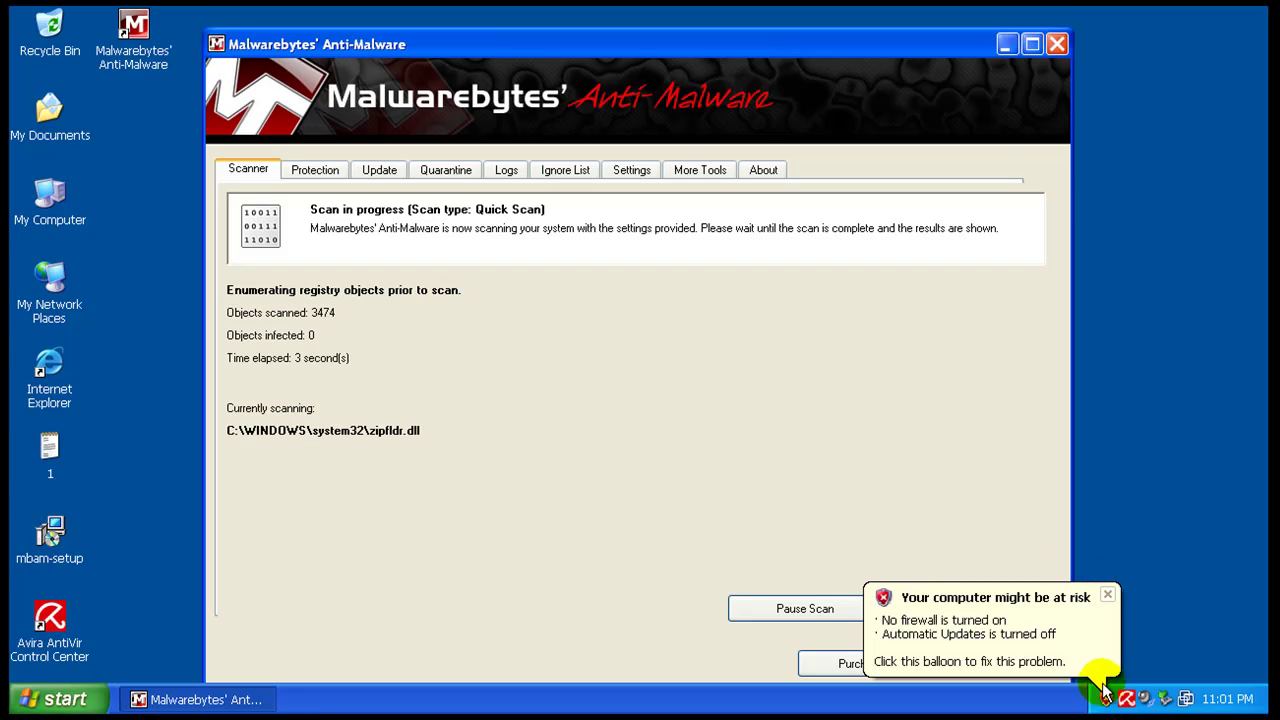
left_click(1110, 598)
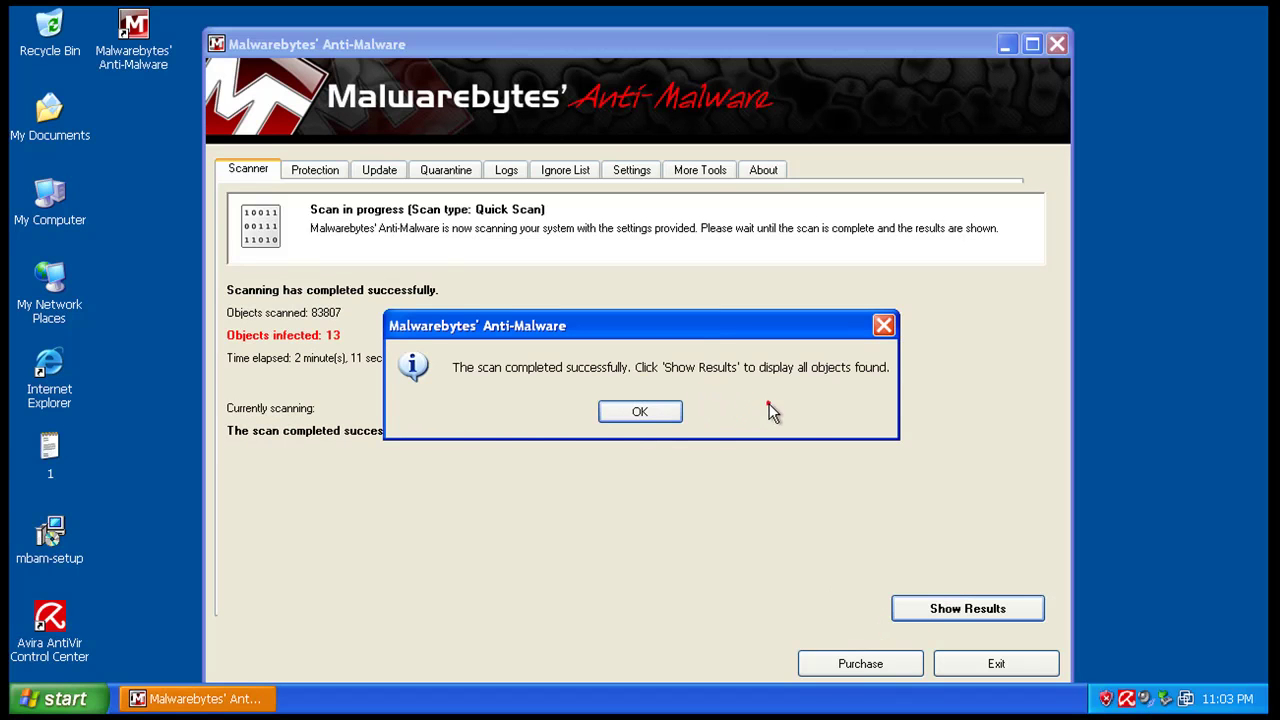
left_click(651, 415)
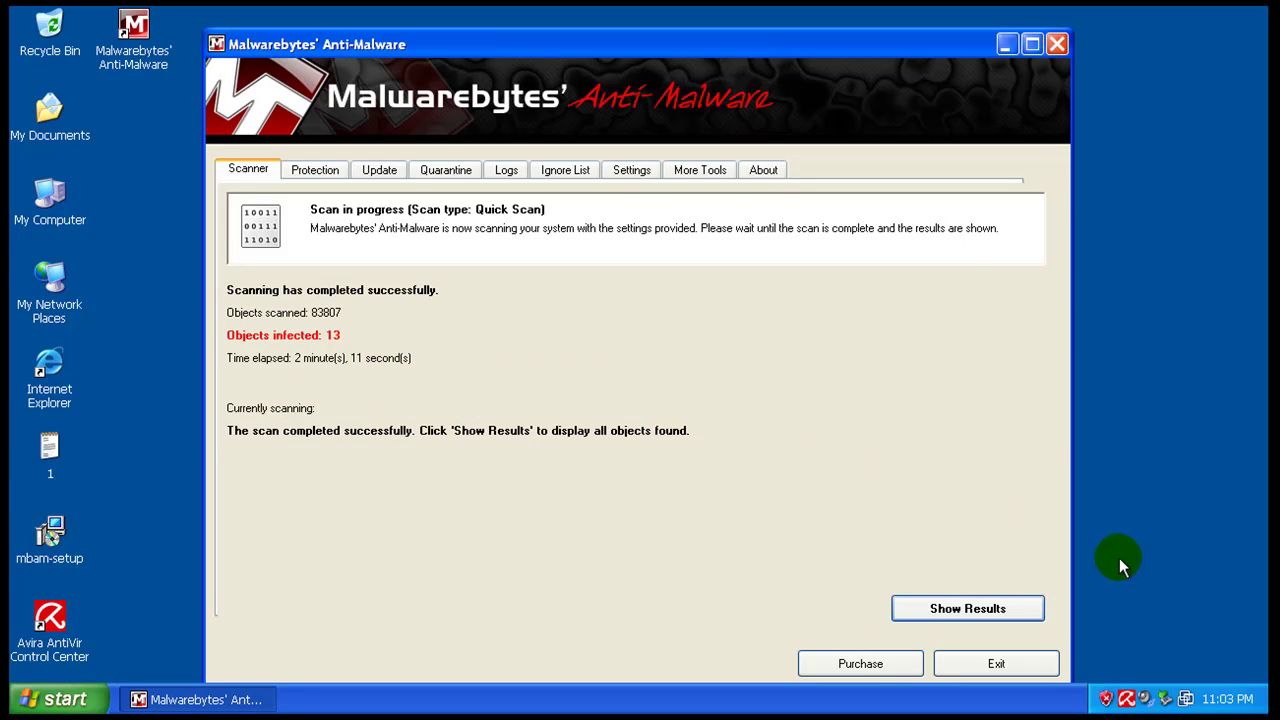
- Show the 13 scan results and inspect the Stolen.data, Trojan.Dropper and Backdoor.Bot entries
left_click(1015, 605)
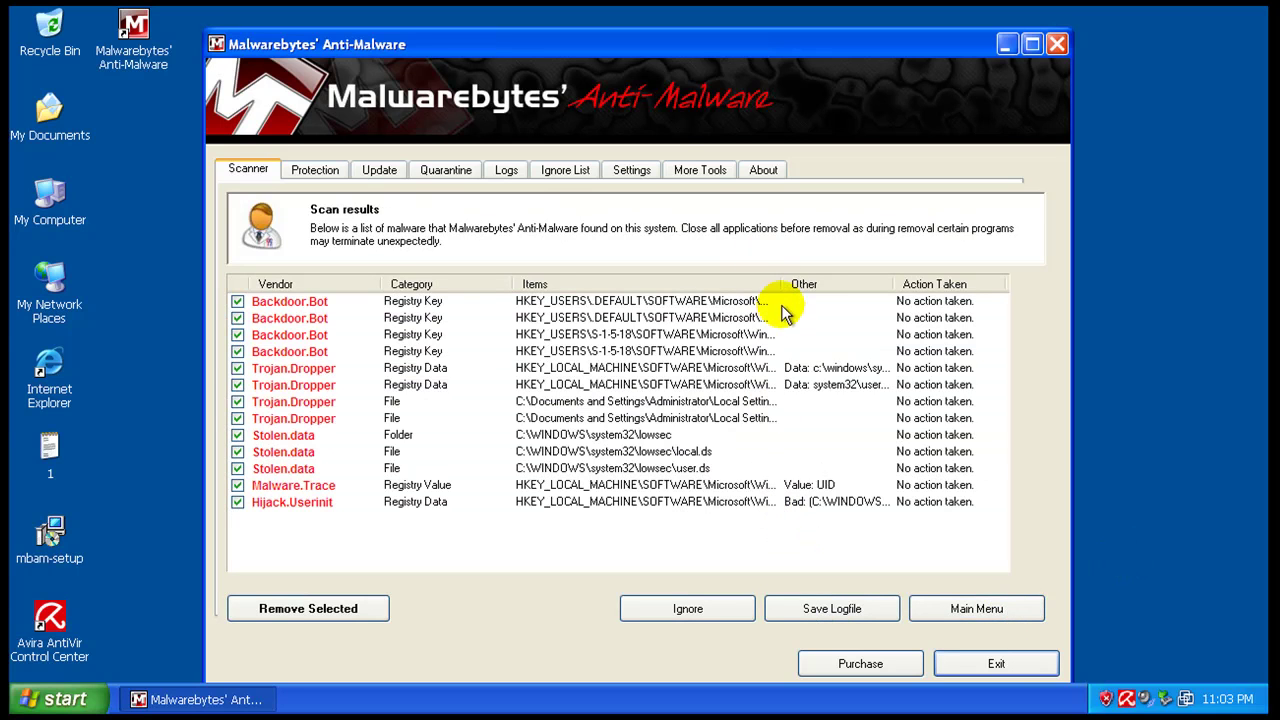
left_click_drag(779, 284, 866, 284)
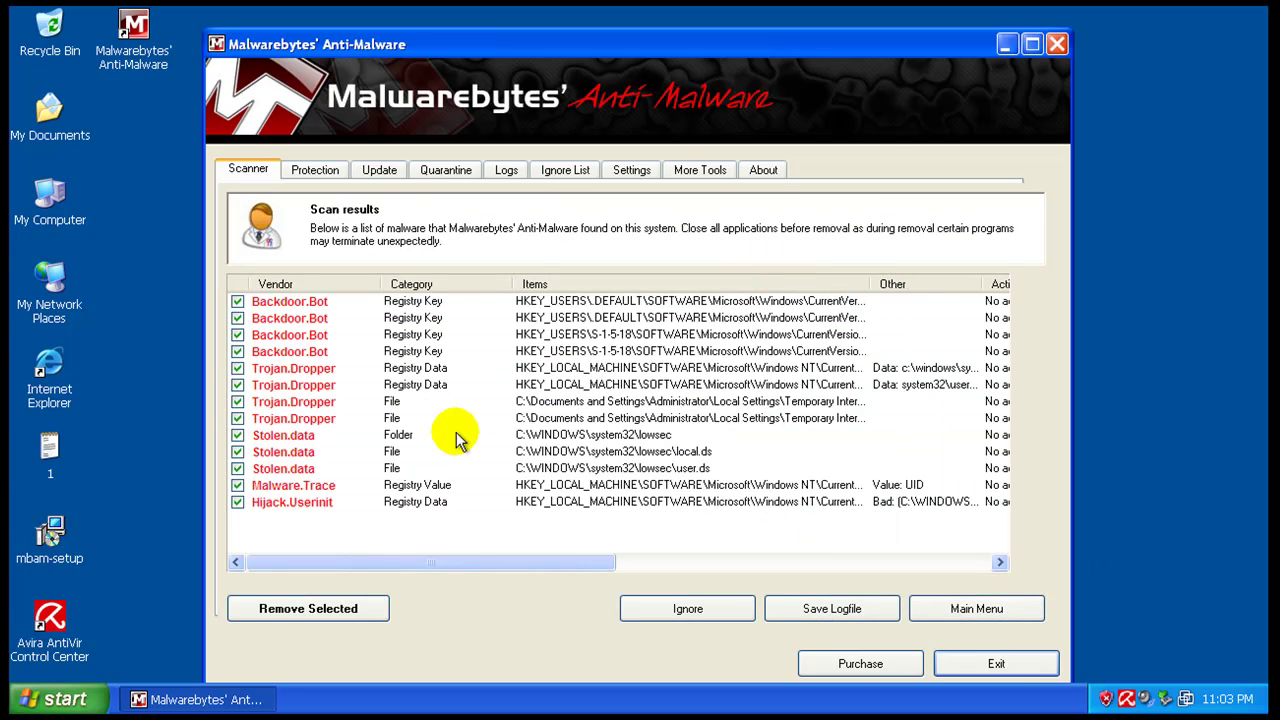
left_click(386, 435)
left_click(391, 452)
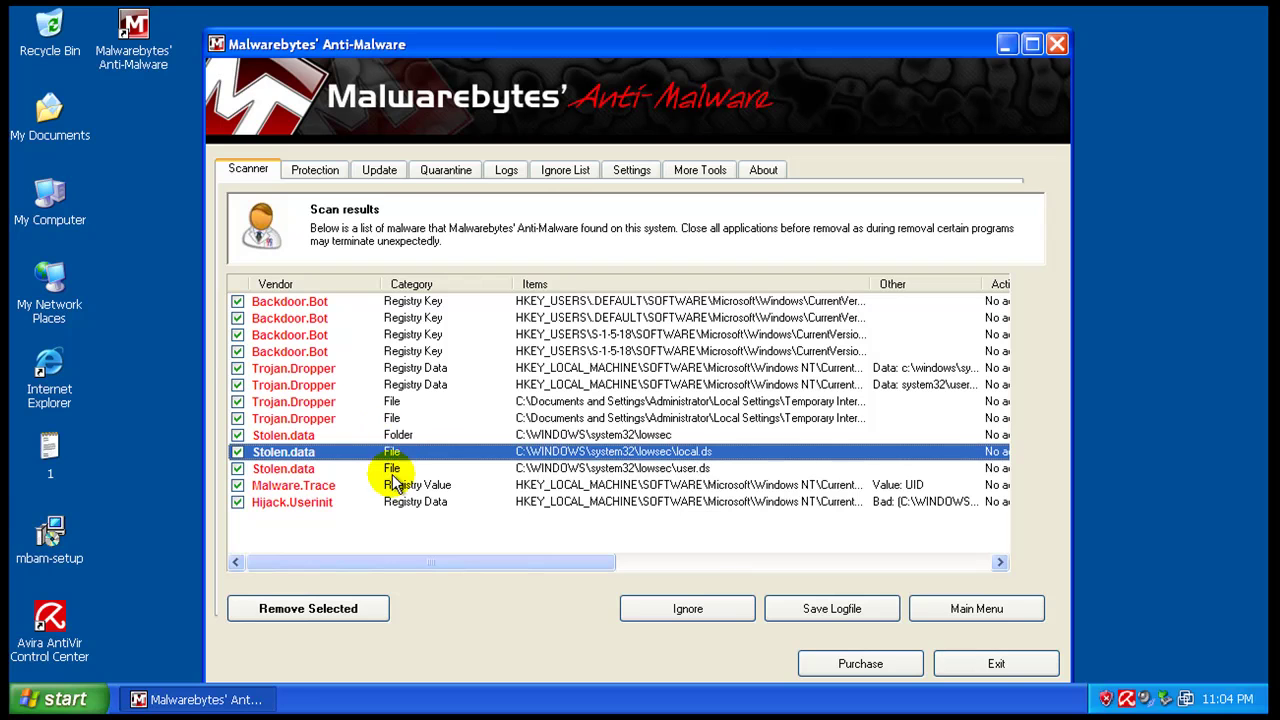
left_click(392, 470)
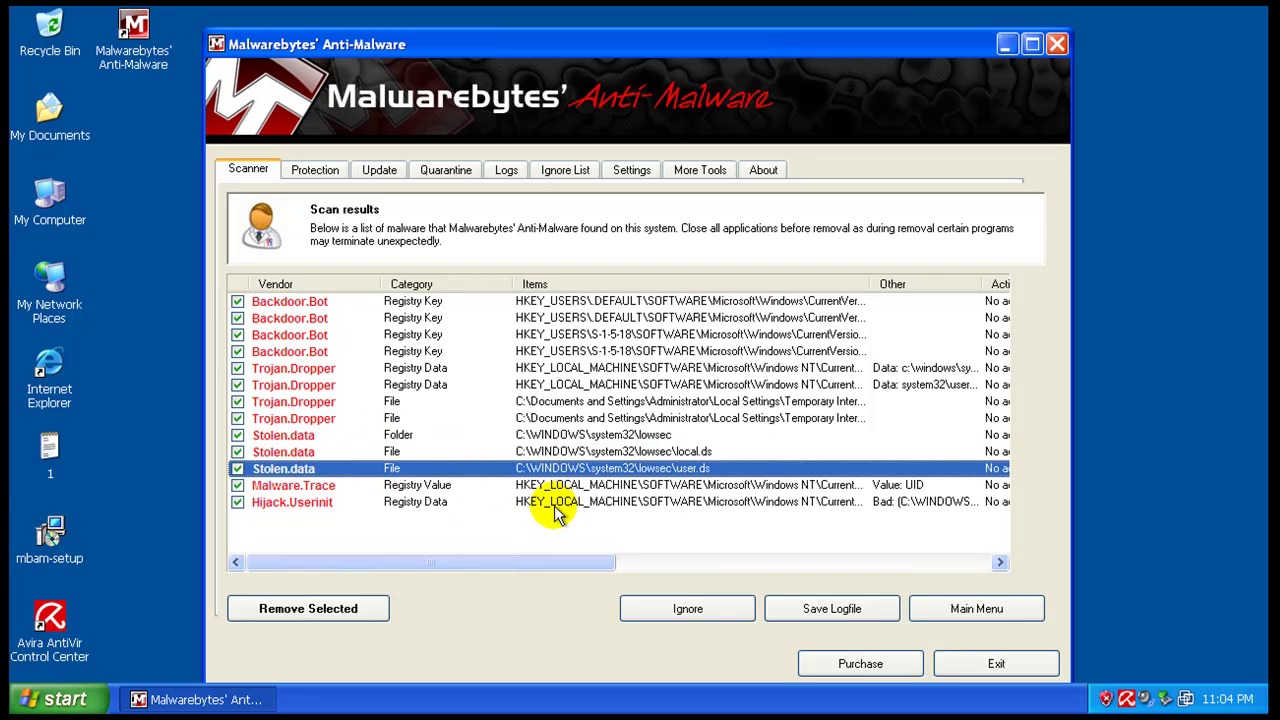
left_click(586, 402)
left_click(593, 419)
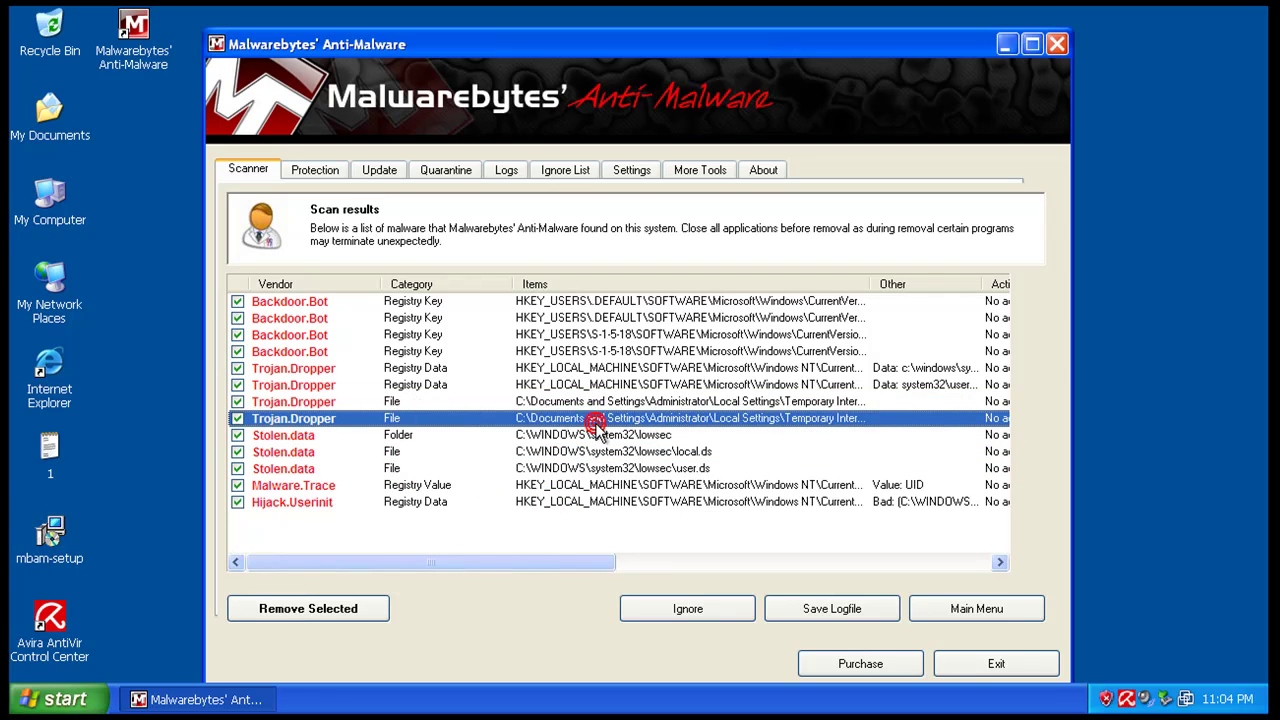
left_click(550, 369)
left_click(549, 352)
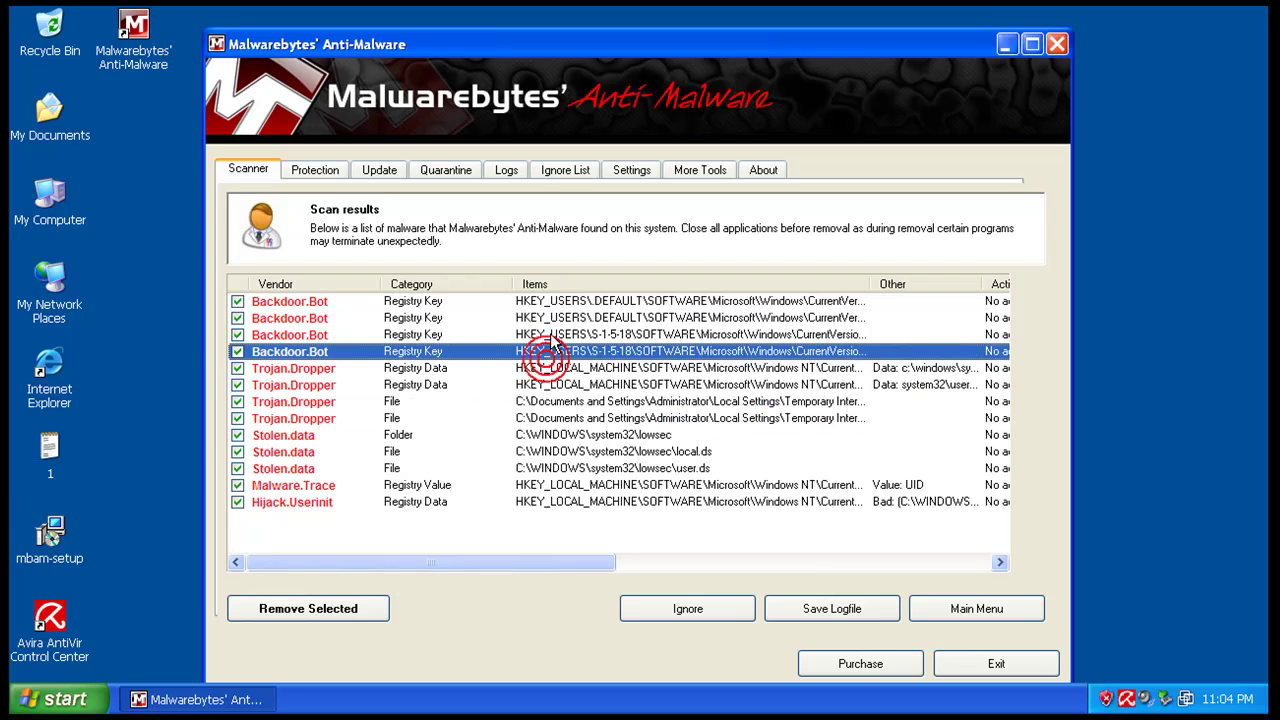
left_click(549, 335)
- Widen the Items column and the window to reveal full paths and the Action Taken column
left_click_drag(868, 285, 930, 290)
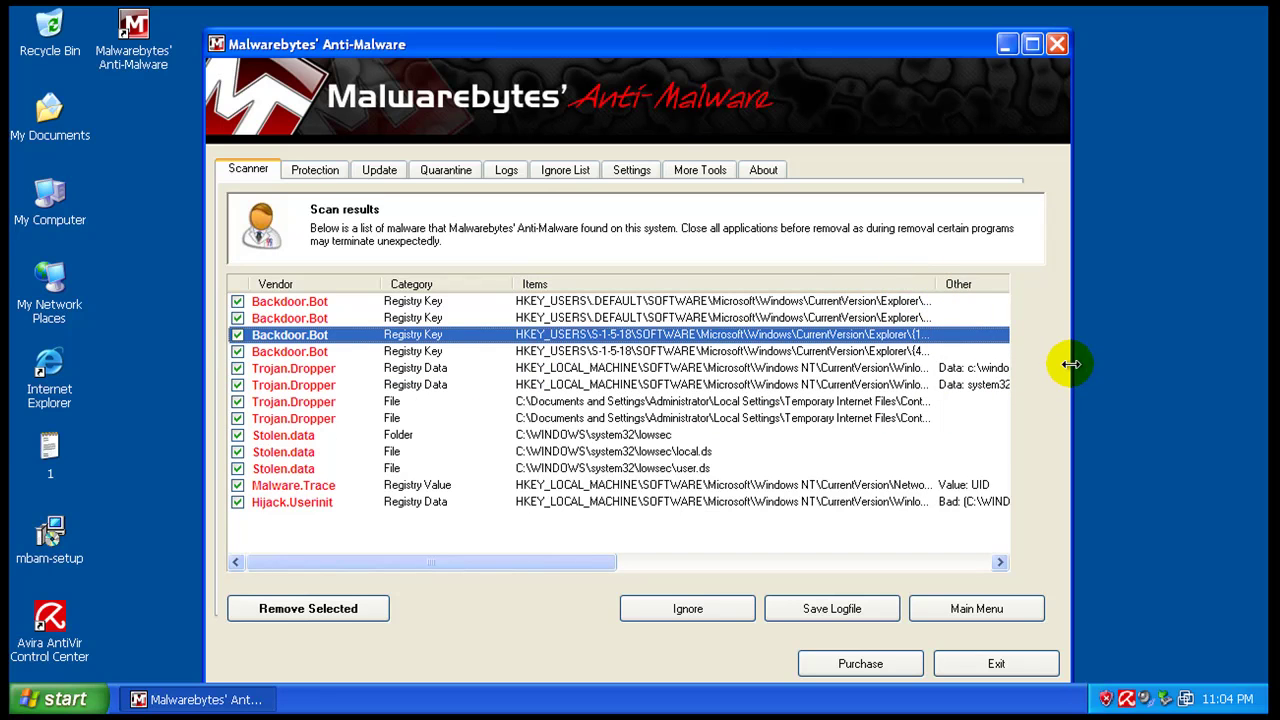
left_click_drag(1071, 364, 1220, 351)
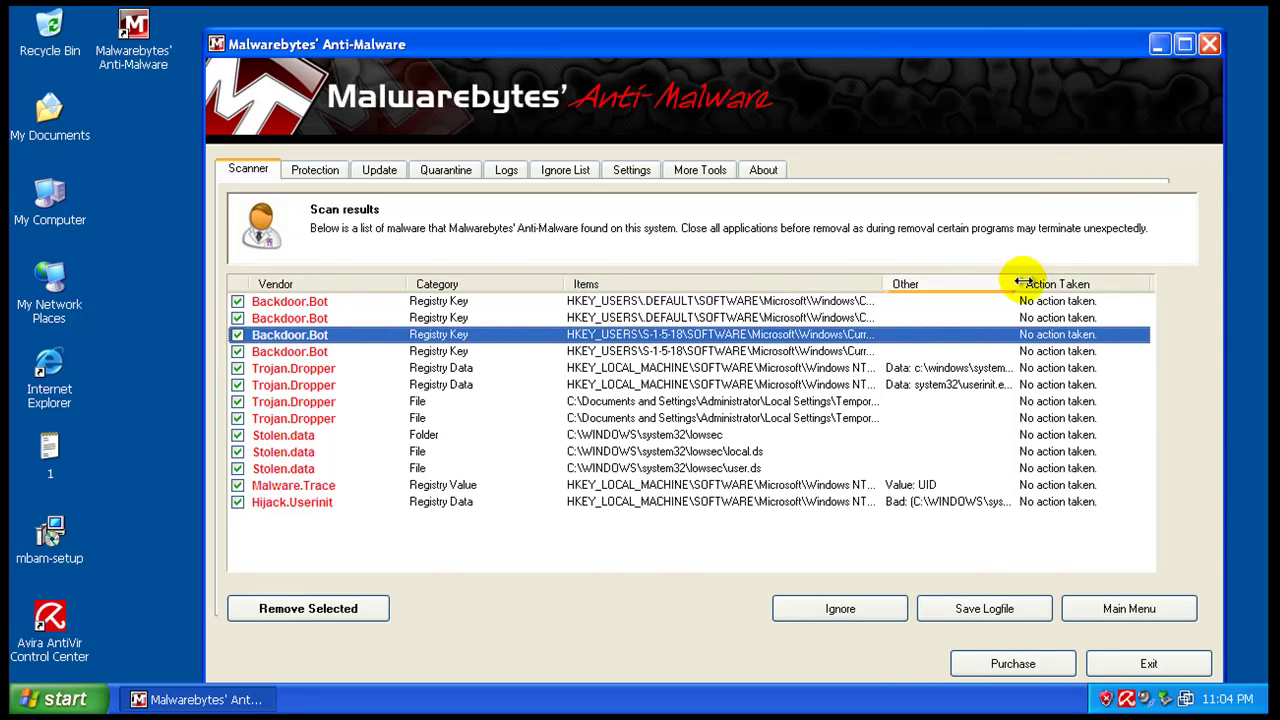
left_click_drag(1020, 283, 1108, 284)
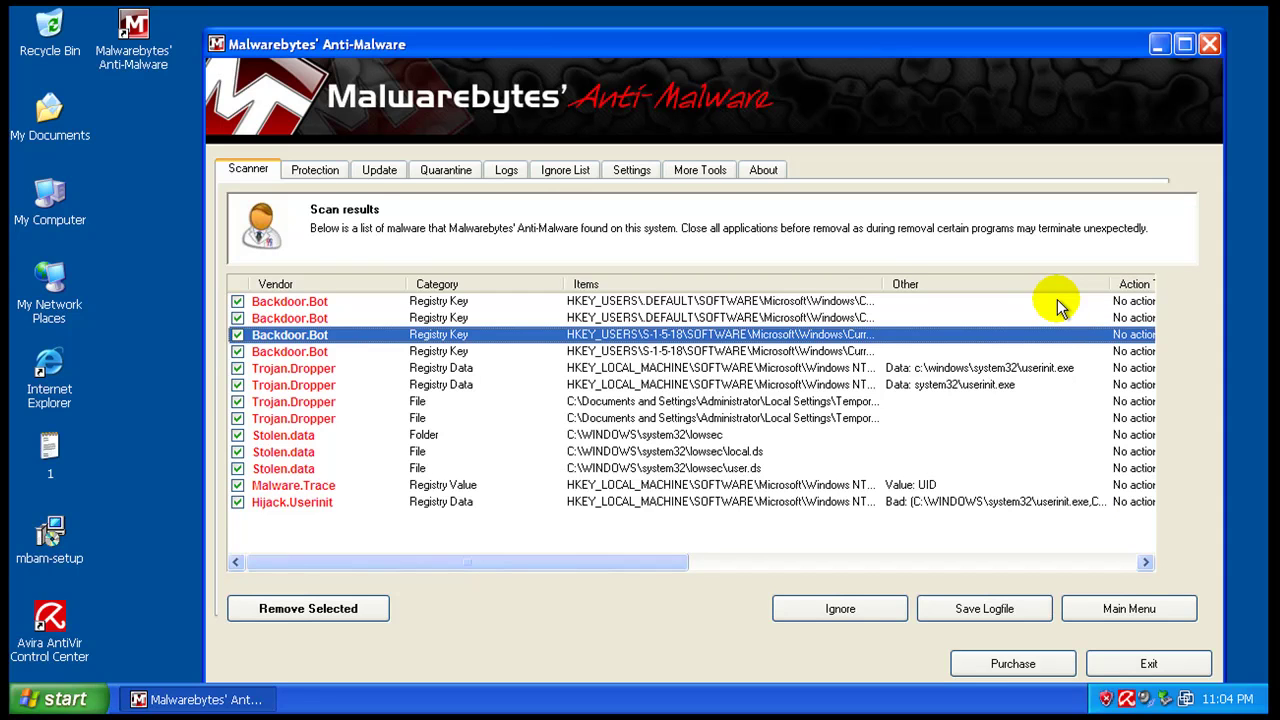
left_click_drag(885, 284, 1055, 294)
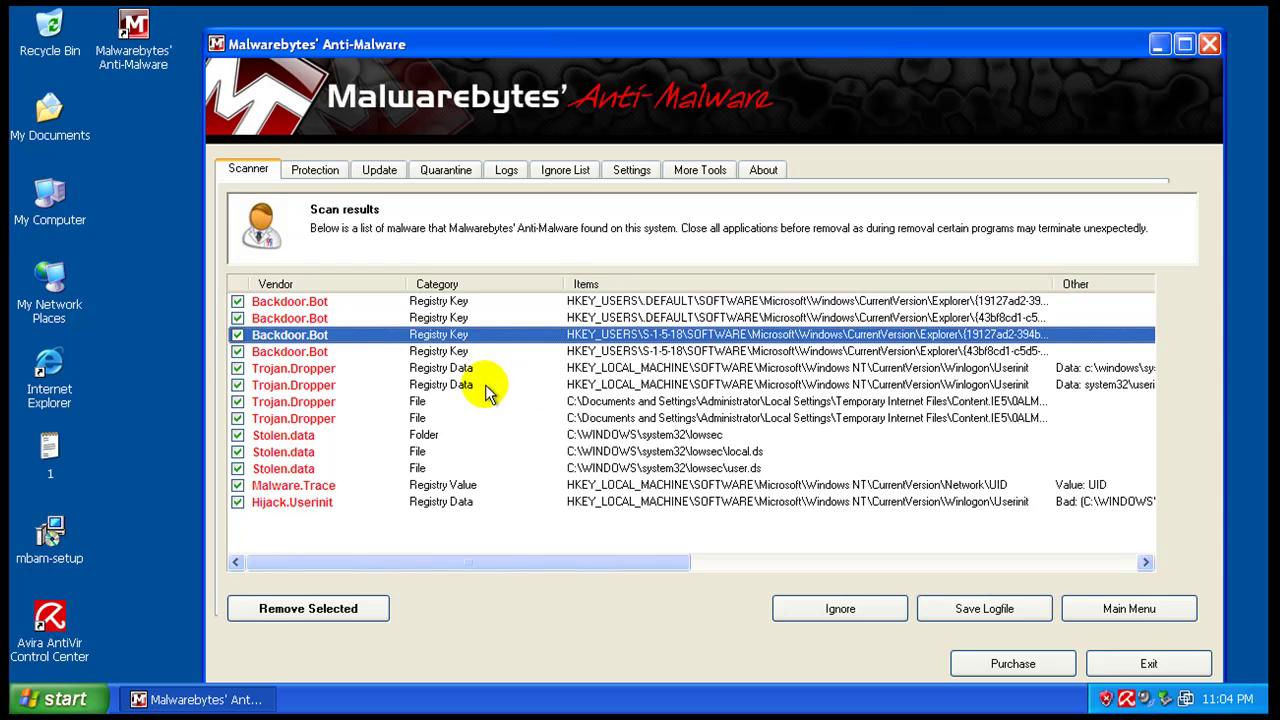
left_click(630, 318)
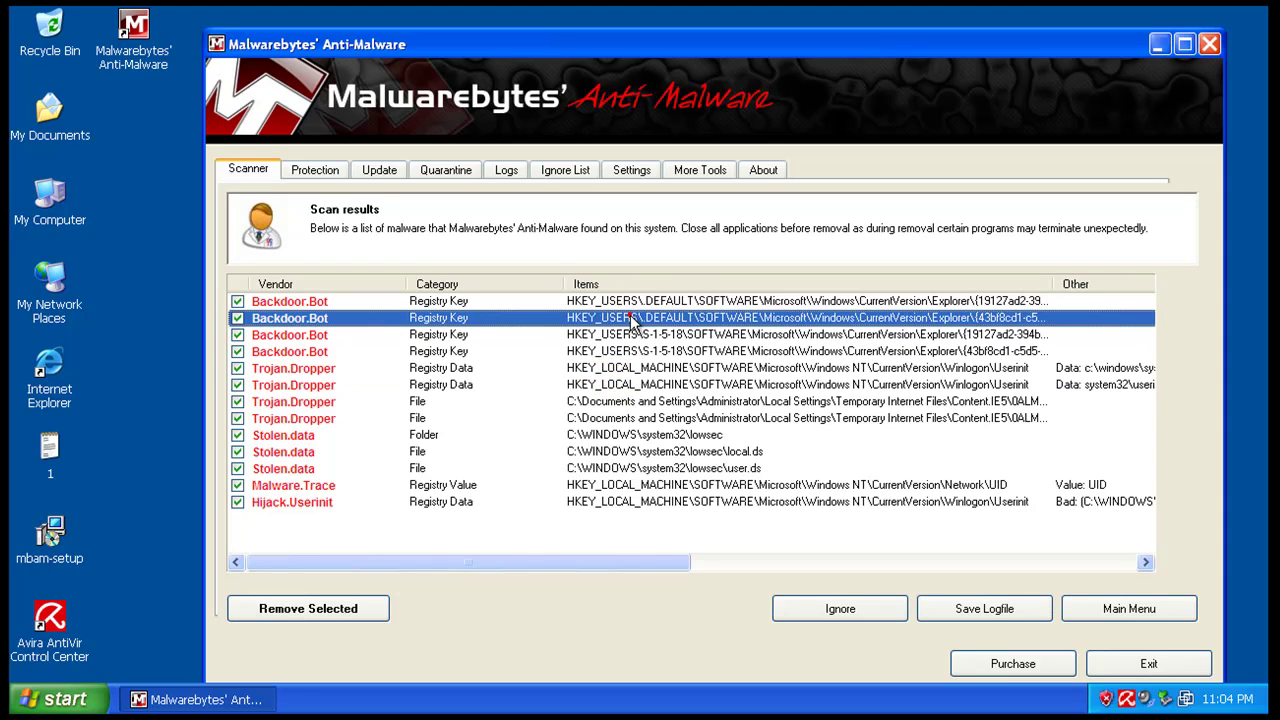
left_click(638, 436)
left_click(642, 452)
left_click(645, 468)
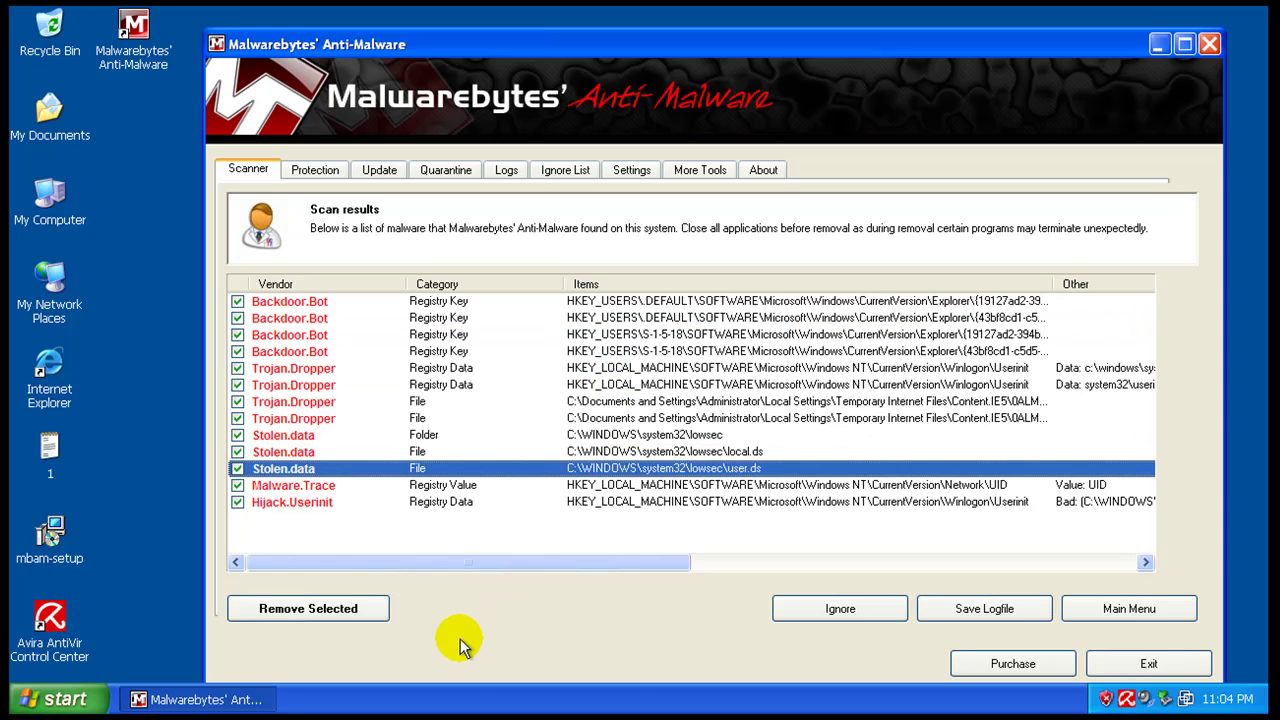
- Dismiss a stray shortcut menu and shift the Malwarebytes window slightly left
right_click(461, 699)
left_click(418, 541)
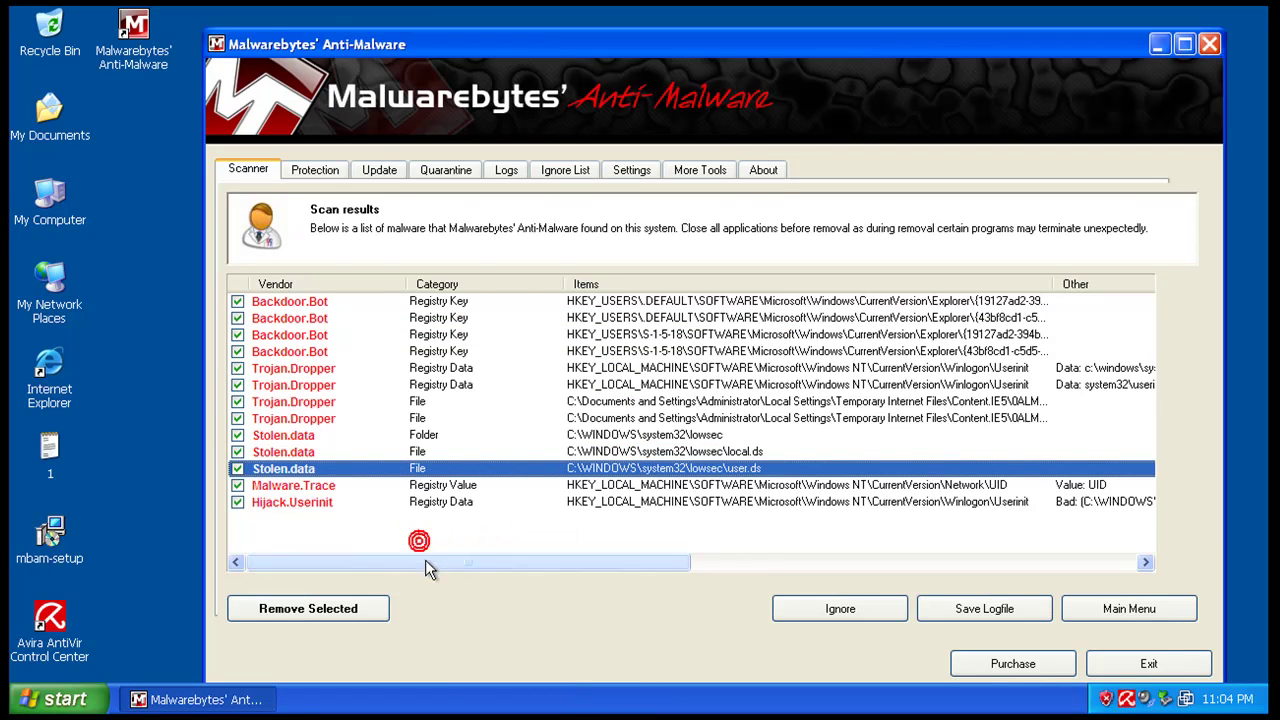
left_click_drag(425, 559, 381, 573)
mouse_move(620, 563)
left_mouse_down()
mouse_move(682, 568)
mouse_move(621, 566)
left_mouse_up()
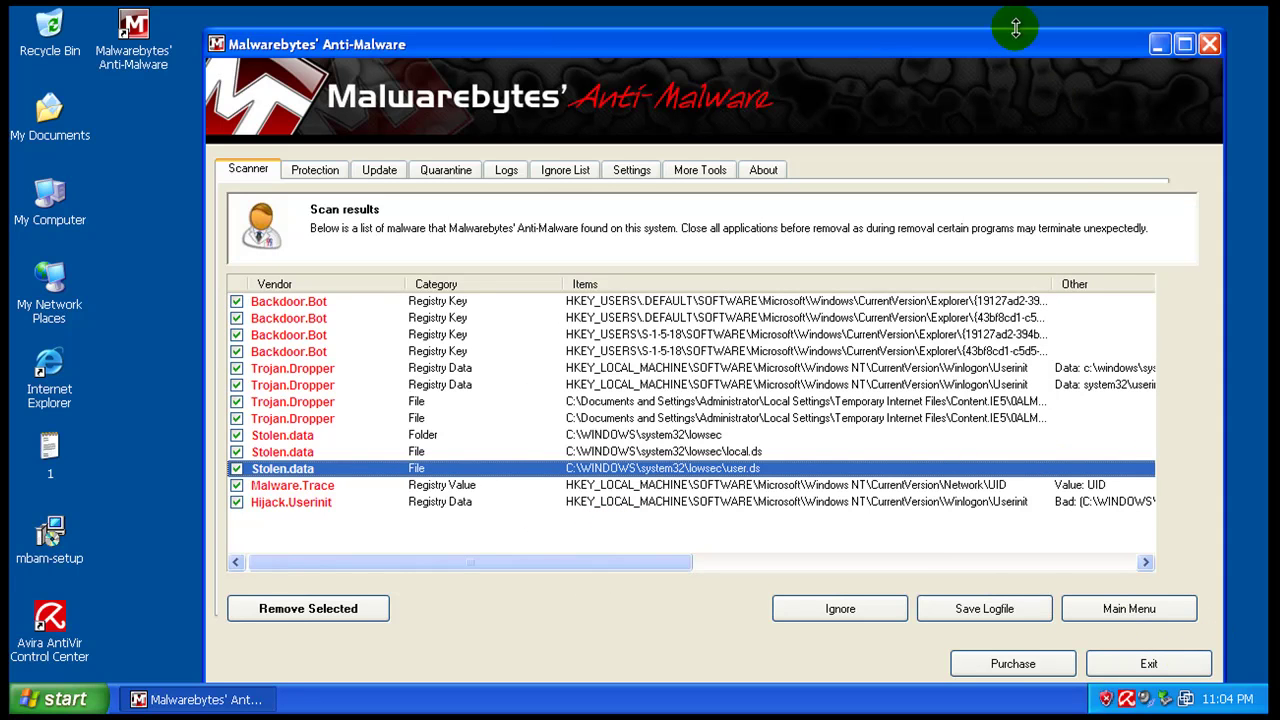
left_click_drag(1020, 42, 1004, 38)
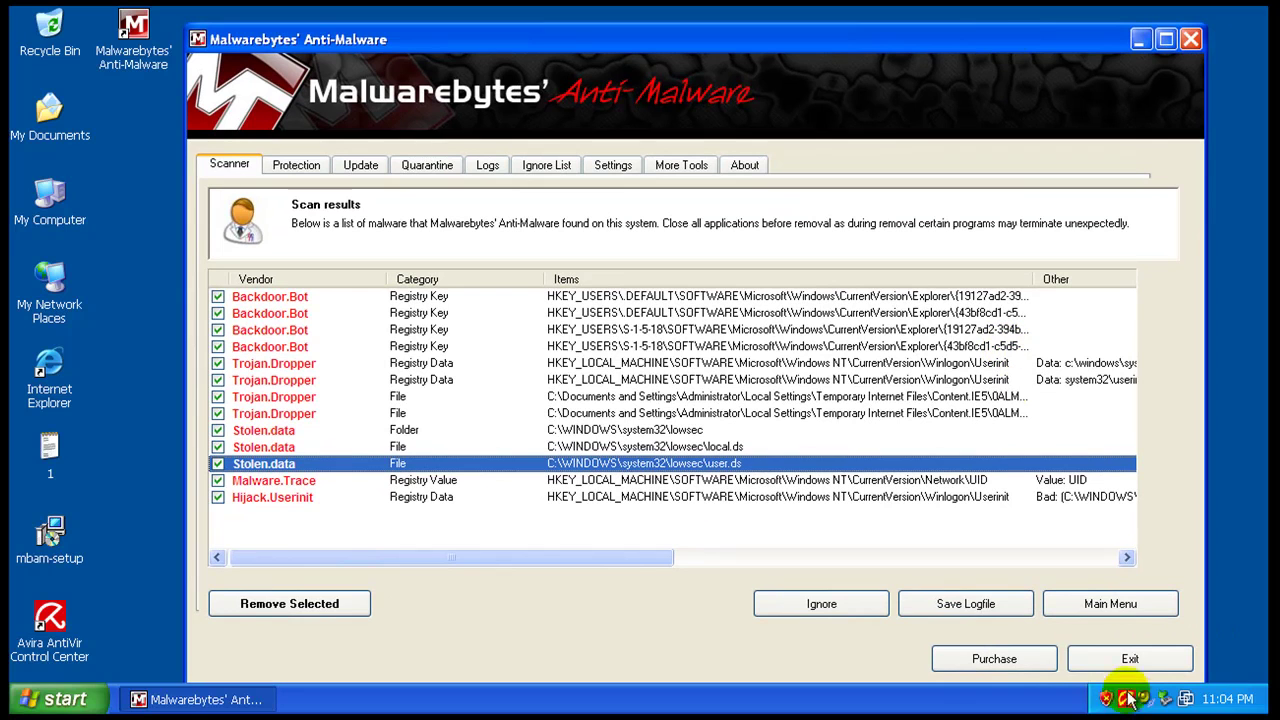
- Start AntiVir from the Avira tray icon menu and drag its Status window into place
mouse_move(1127, 700)
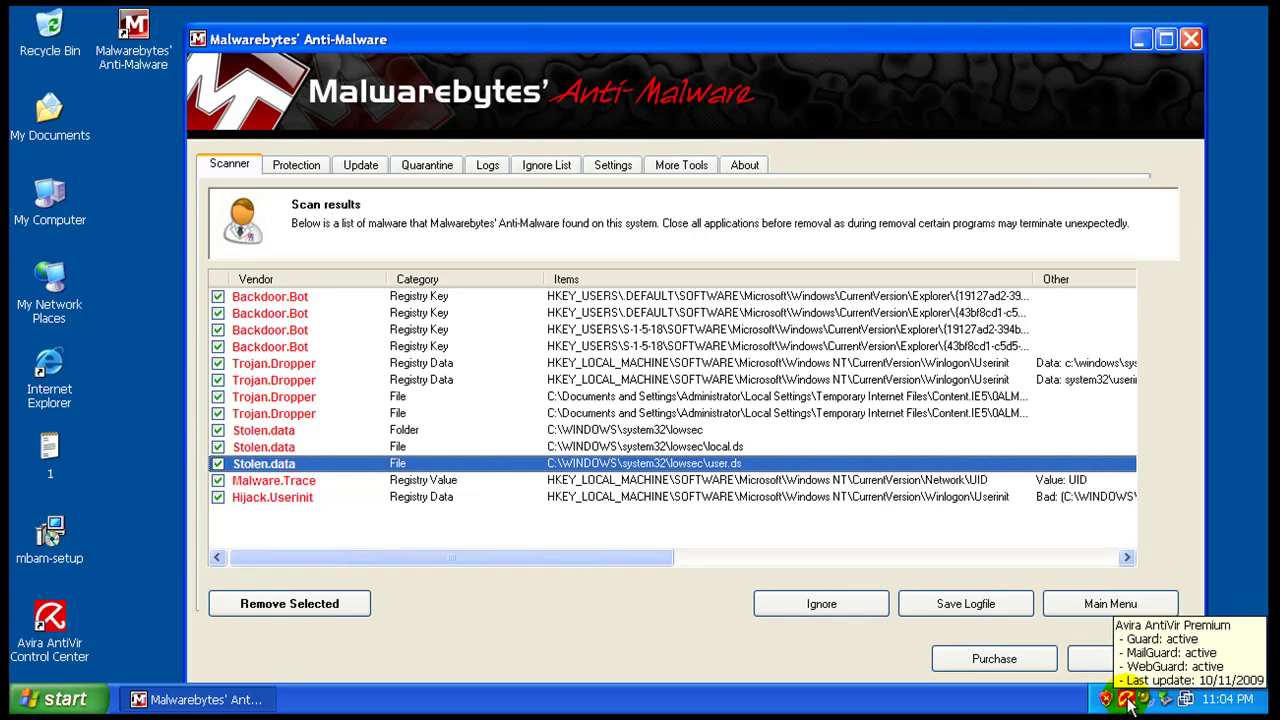
right_click(1127, 700)
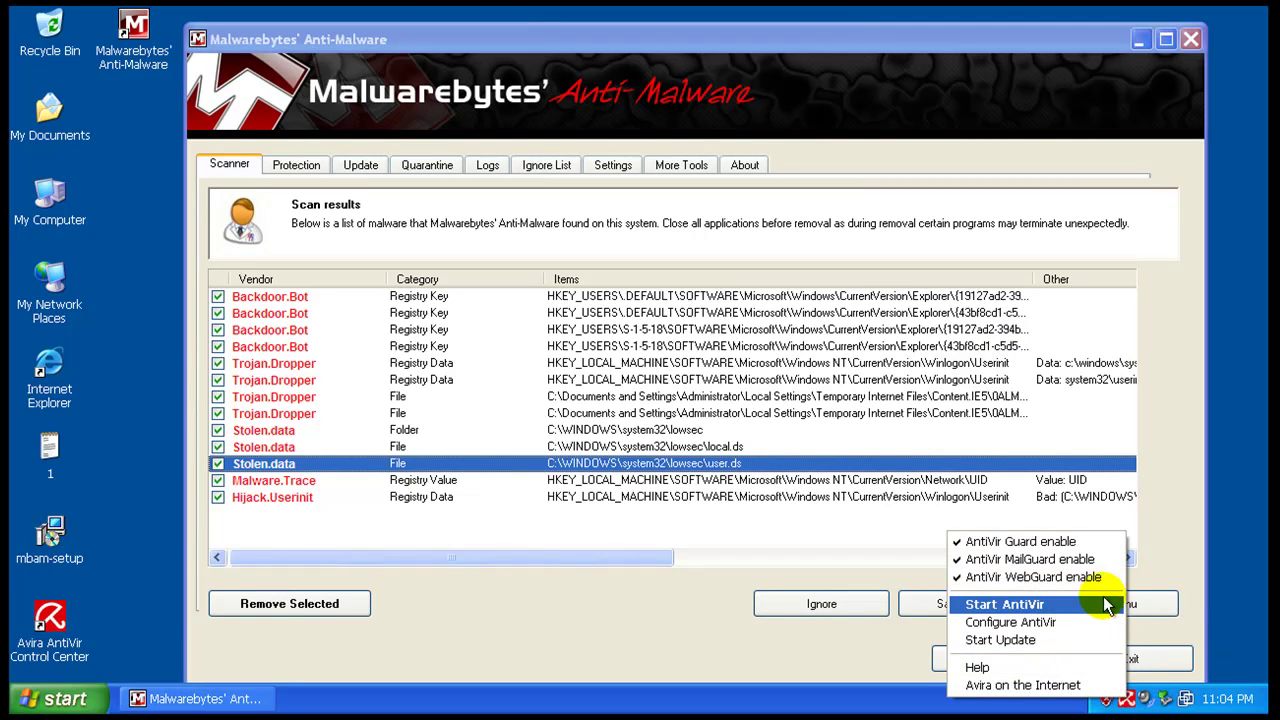
left_click(1238, 622)
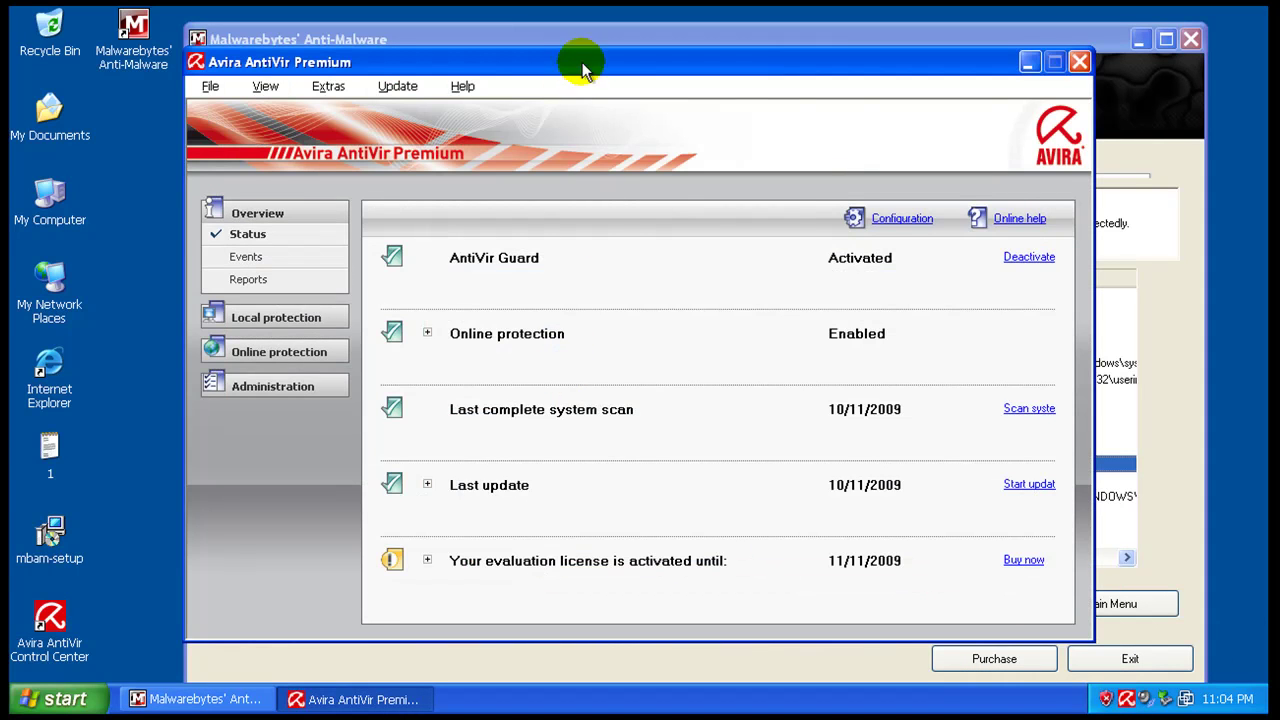
left_click_drag(581, 62, 534, 91)
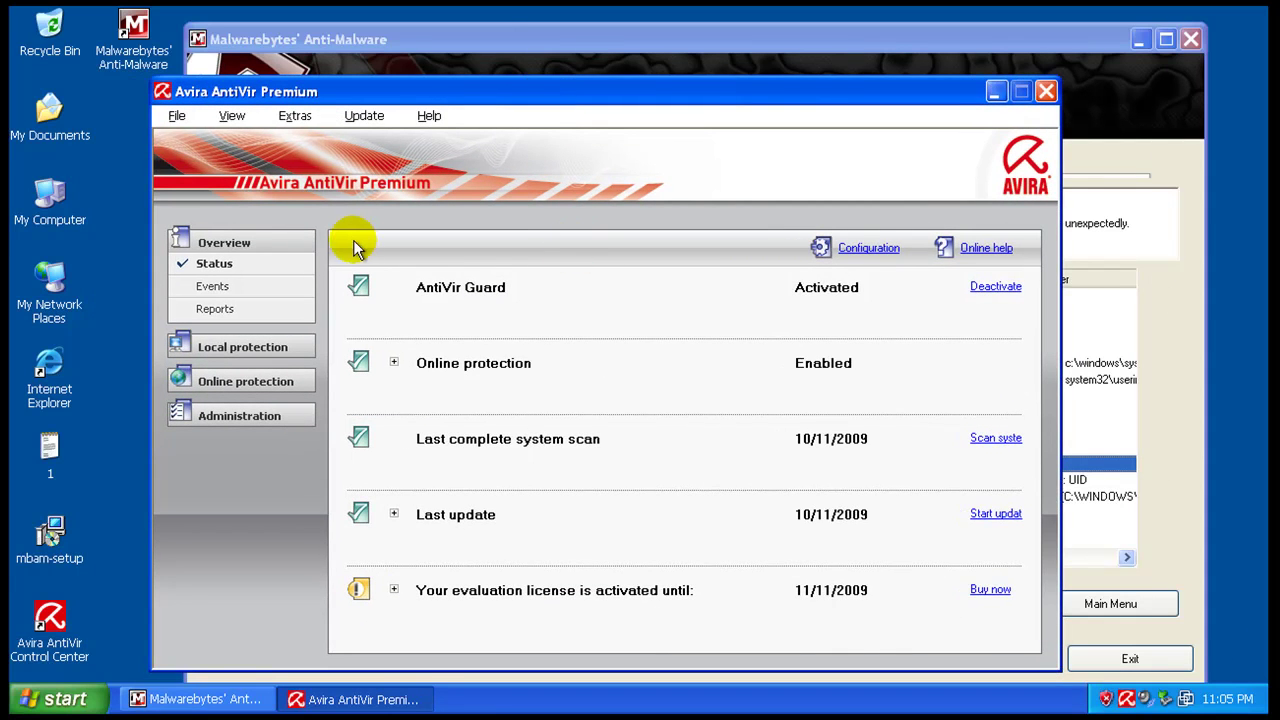
mouse_move(412, 92)
left_mouse_down()
mouse_move(406, 57)
mouse_move(409, 70)
left_mouse_up()
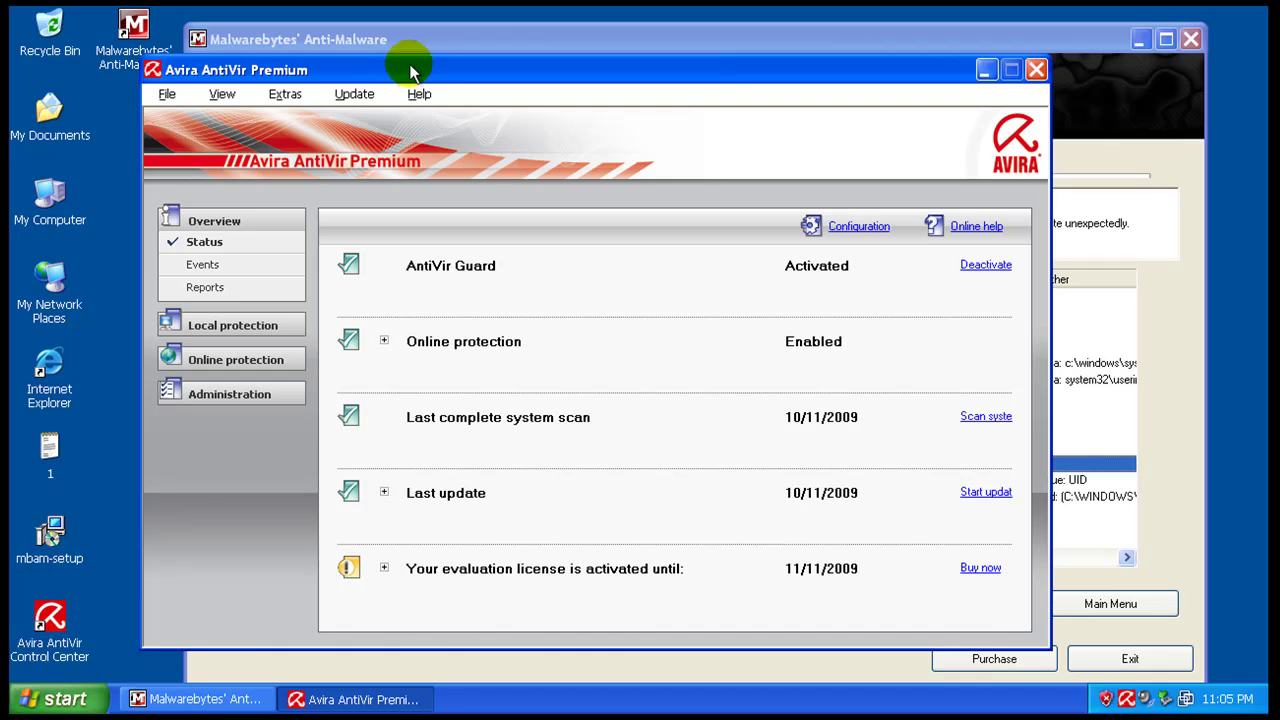
mouse_move(540, 73)
left_mouse_down()
mouse_move(543, 91)
mouse_move(541, 74)
left_mouse_up()
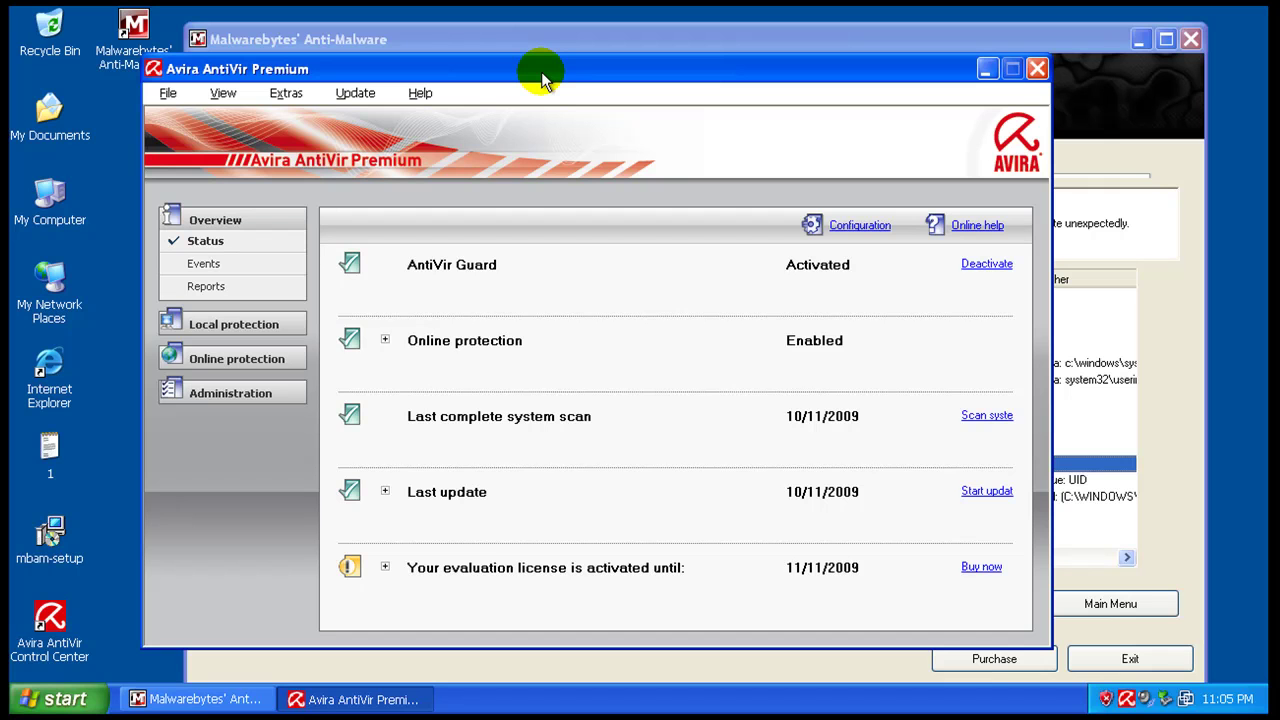
left_click_drag(541, 73, 634, 70)
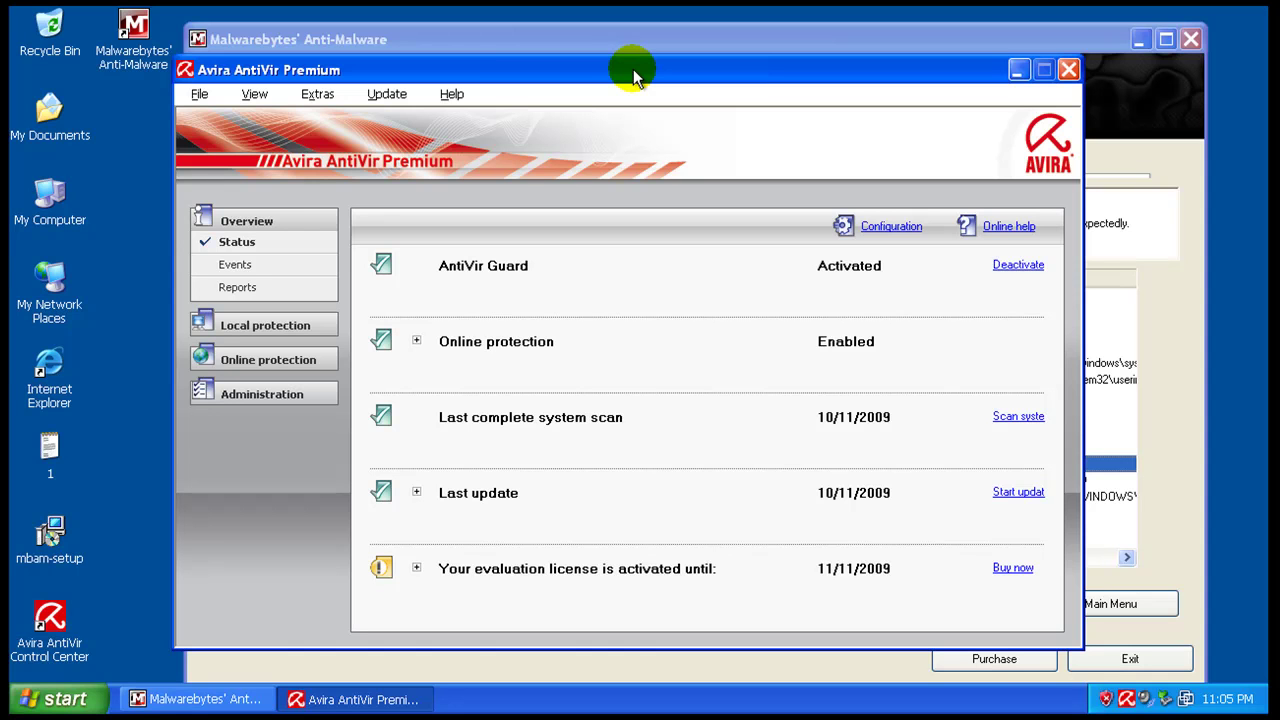
left_click_drag(633, 69, 647, 105)
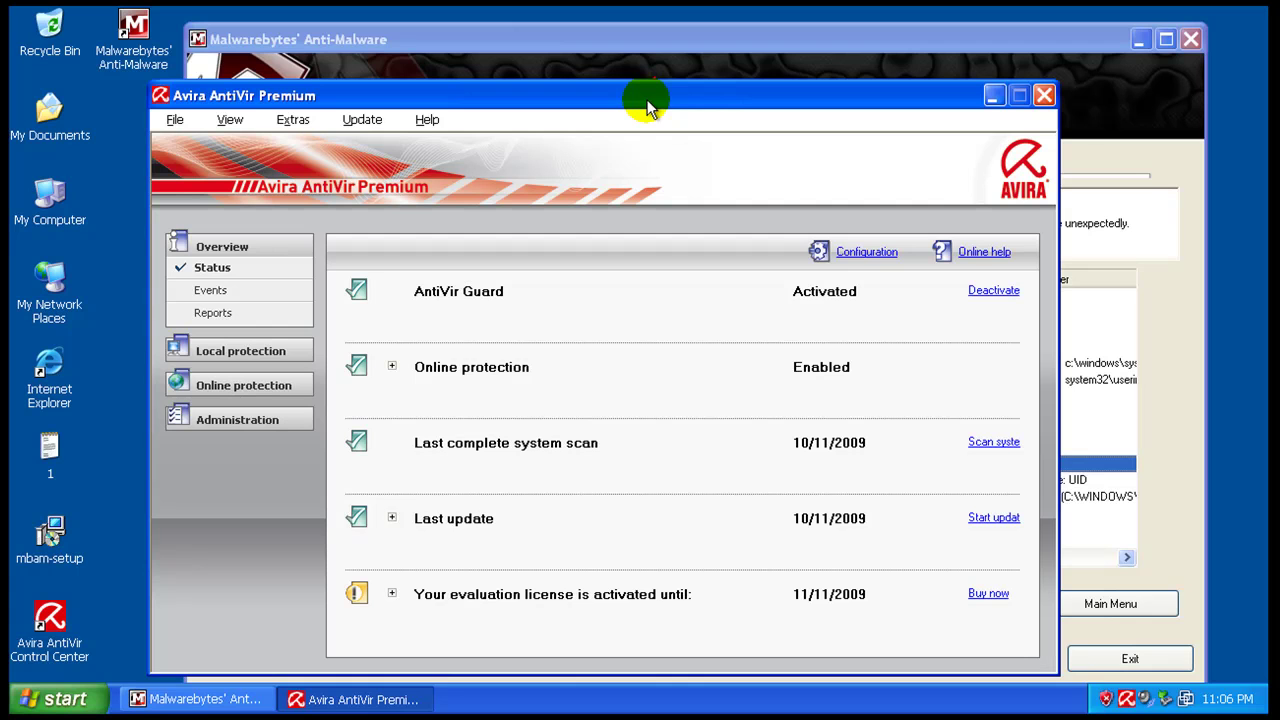
left_click_drag(674, 100, 627, 75)
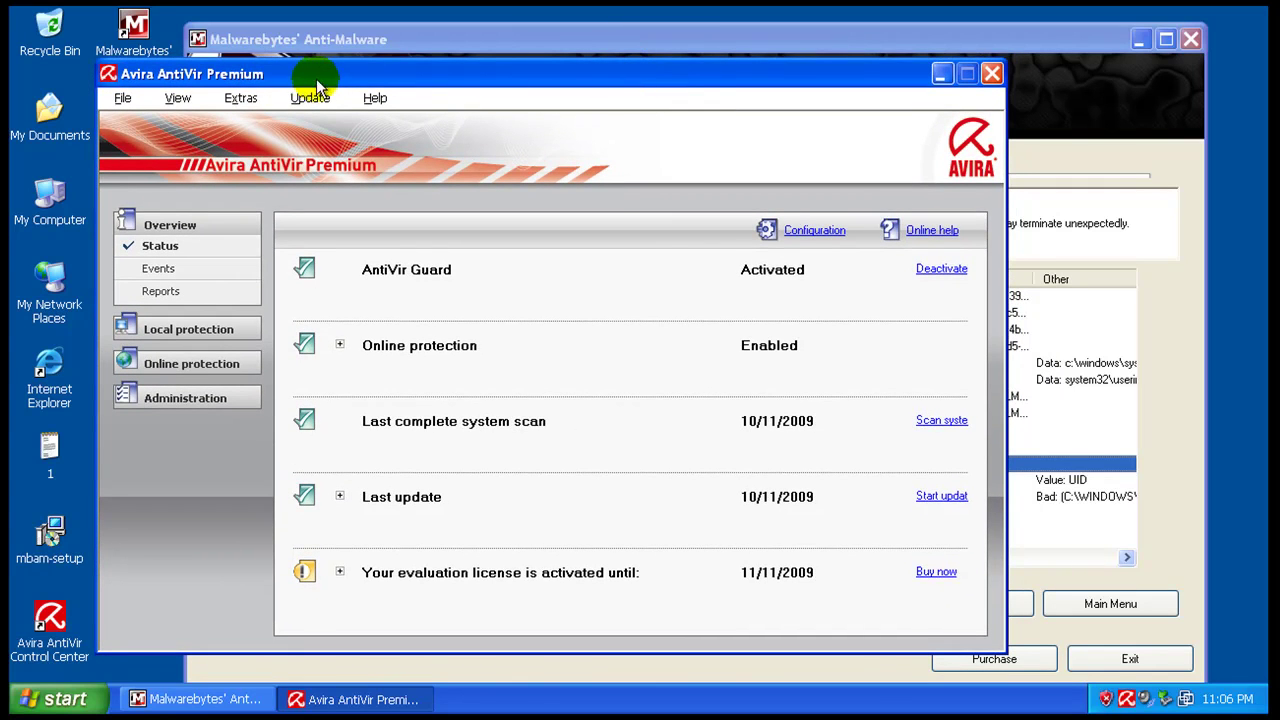
left_click_drag(329, 77, 417, 77)
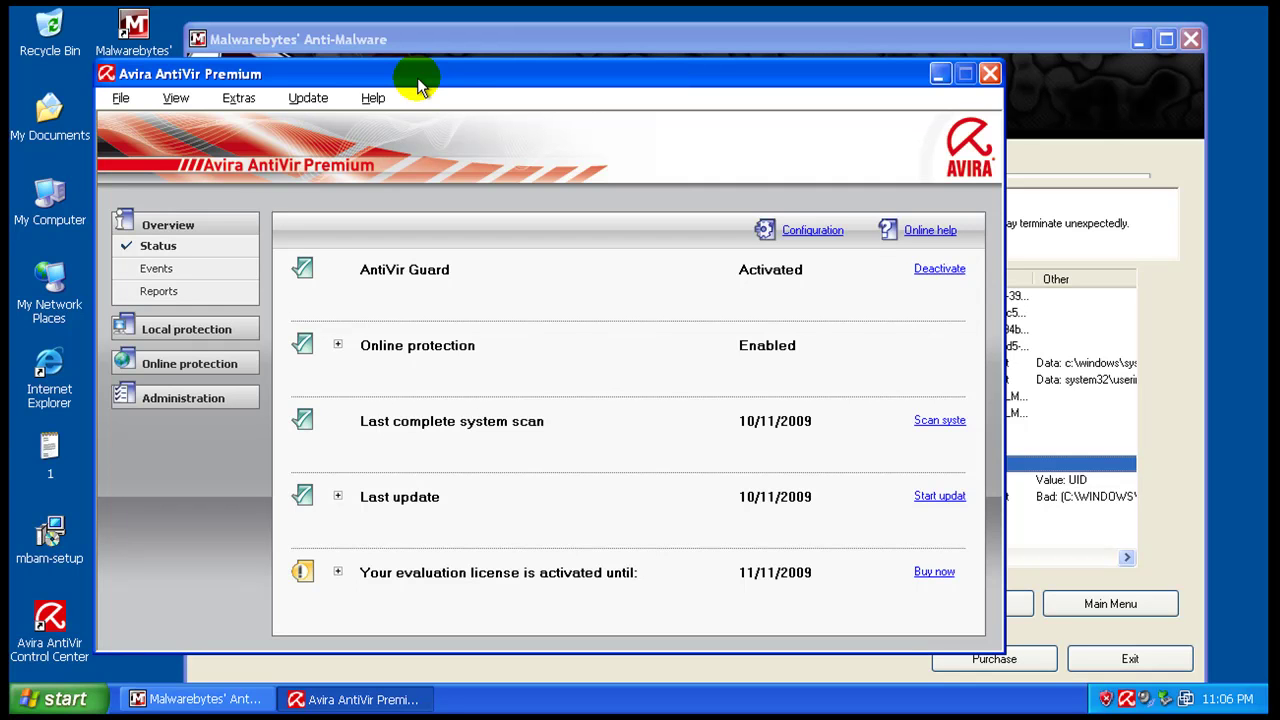
left_click_drag(417, 77, 535, 71)
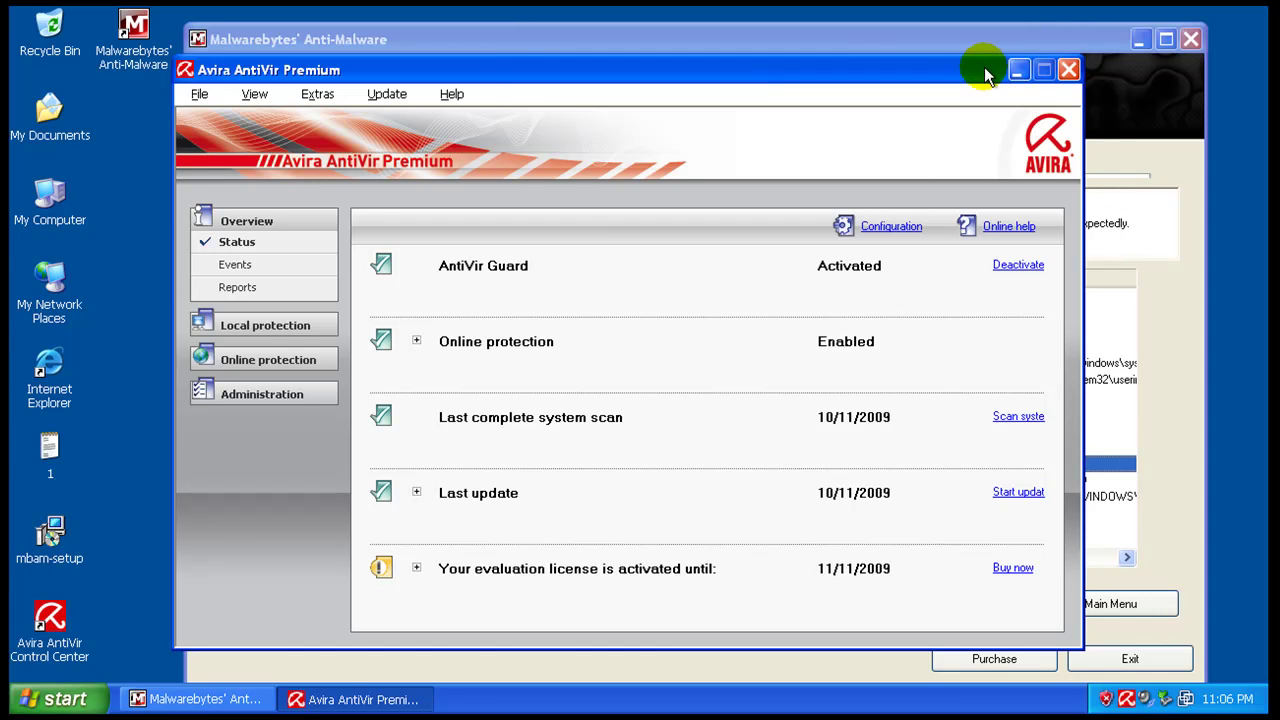
mouse_move(986, 76)
left_mouse_down()
mouse_move(969, 470)
mouse_move(961, 216)
mouse_move(958, 537)
mouse_move(966, 329)
mouse_move(971, 476)
mouse_move(1001, 239)
mouse_move(994, 12)
mouse_move(1000, 510)
mouse_move(1024, 304)
mouse_move(1021, 351)
mouse_move(994, 319)
mouse_move(970, 76)
left_mouse_up()
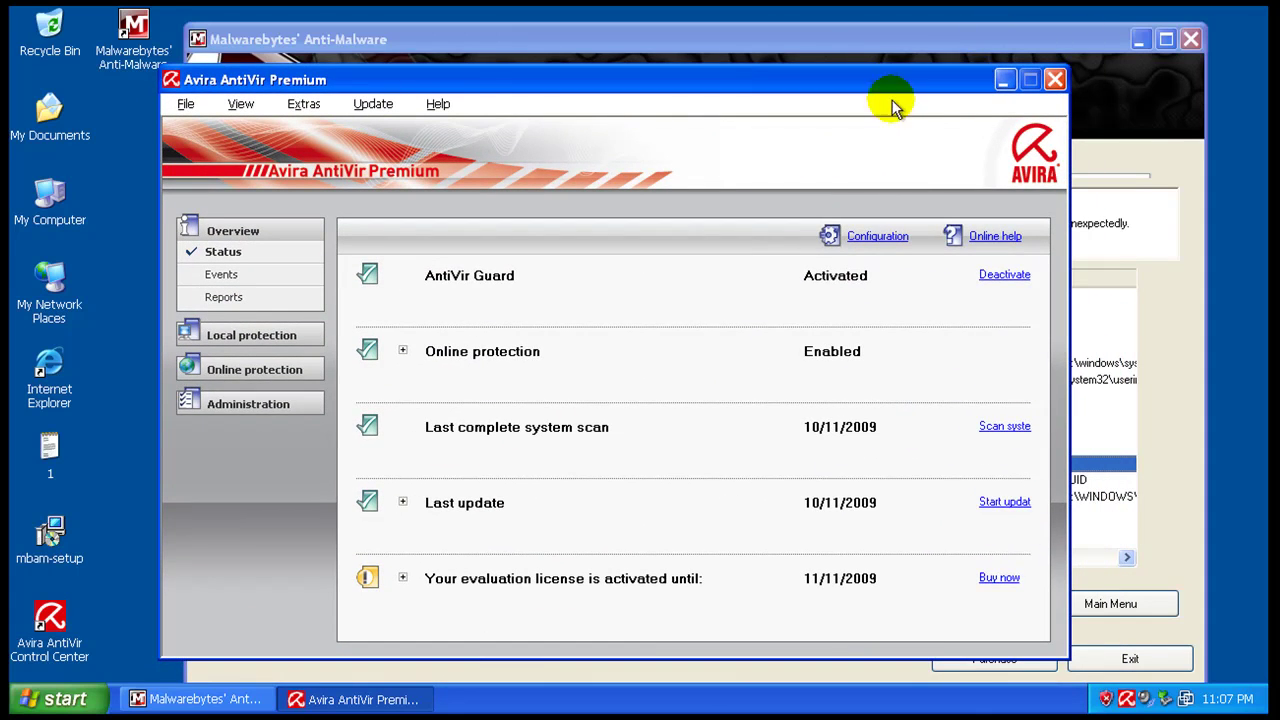
left_click_drag(892, 100, 900, 120)
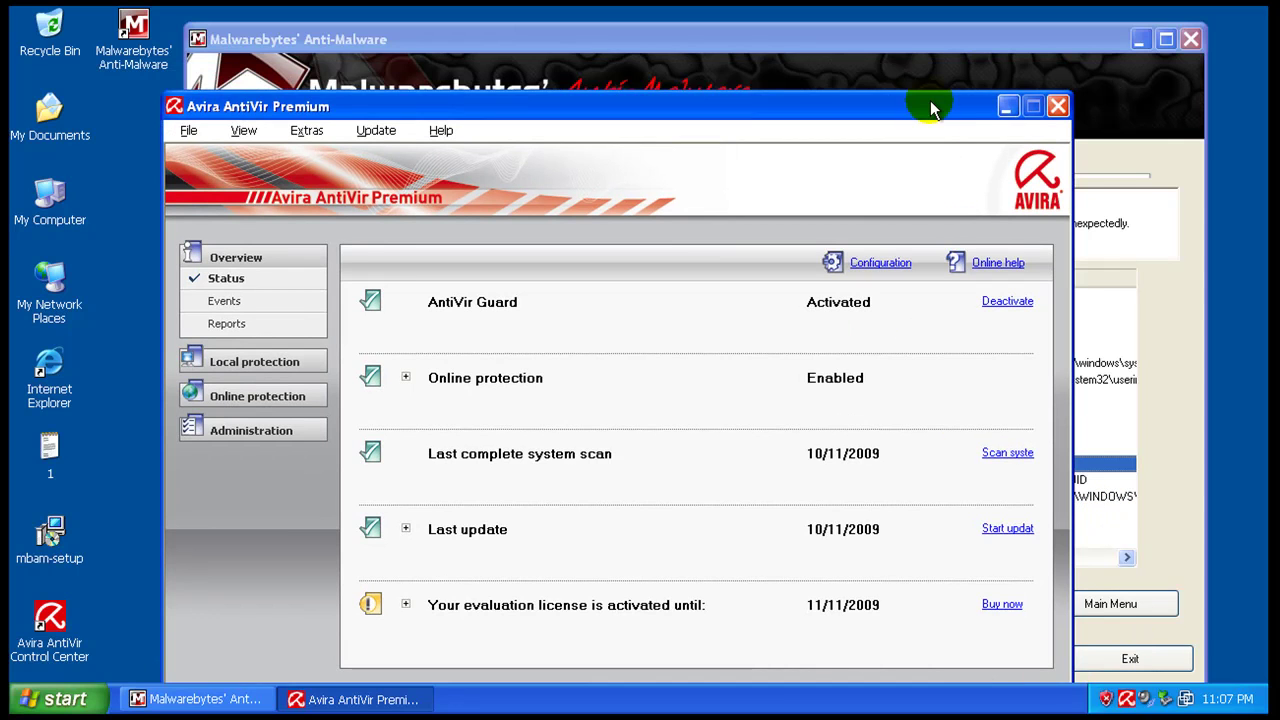
left_click_drag(930, 102, 934, 64)
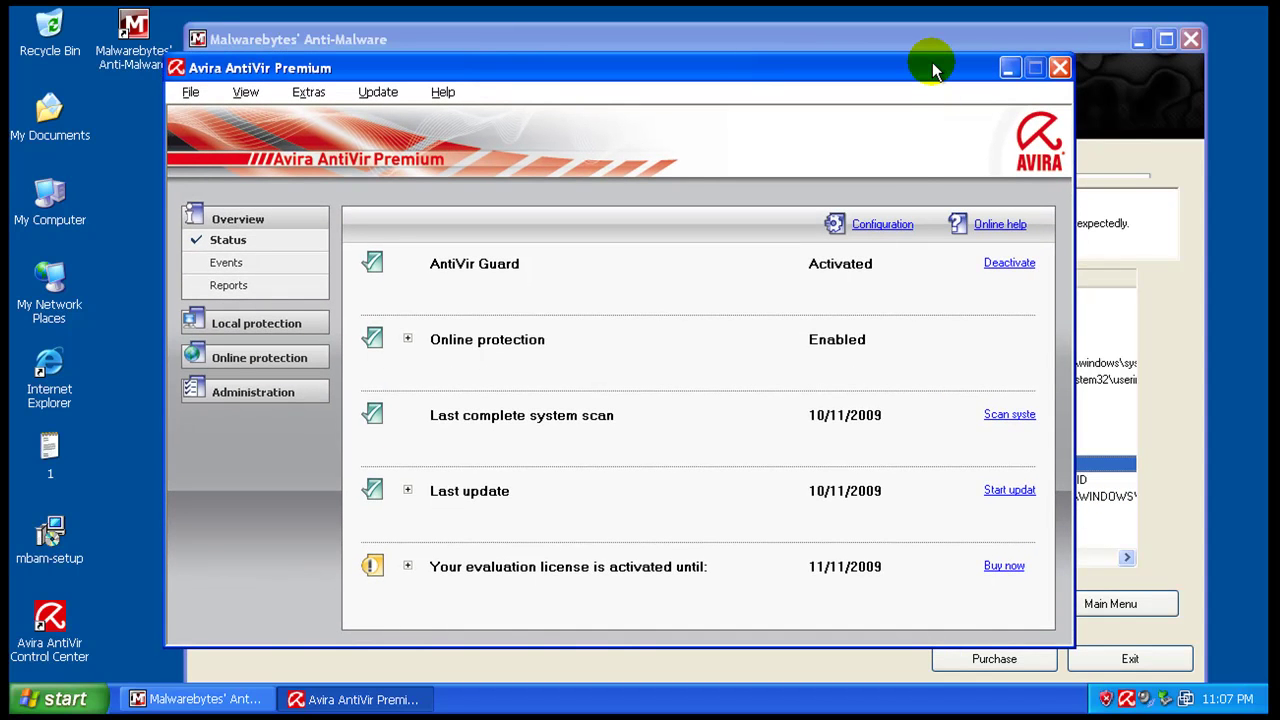